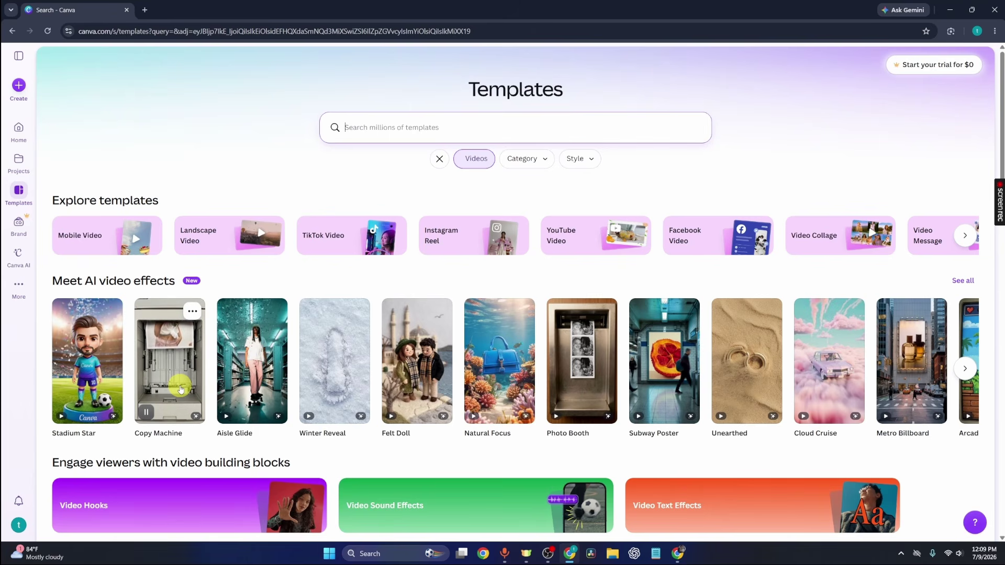
Browse the video templates and open the Blue Black and White Modern Award Ceremony Video Collage for customizing.
{"action": "scroll", "coordinate": [103, 109], "scroll_direction": "down", "scroll_amount": 8}
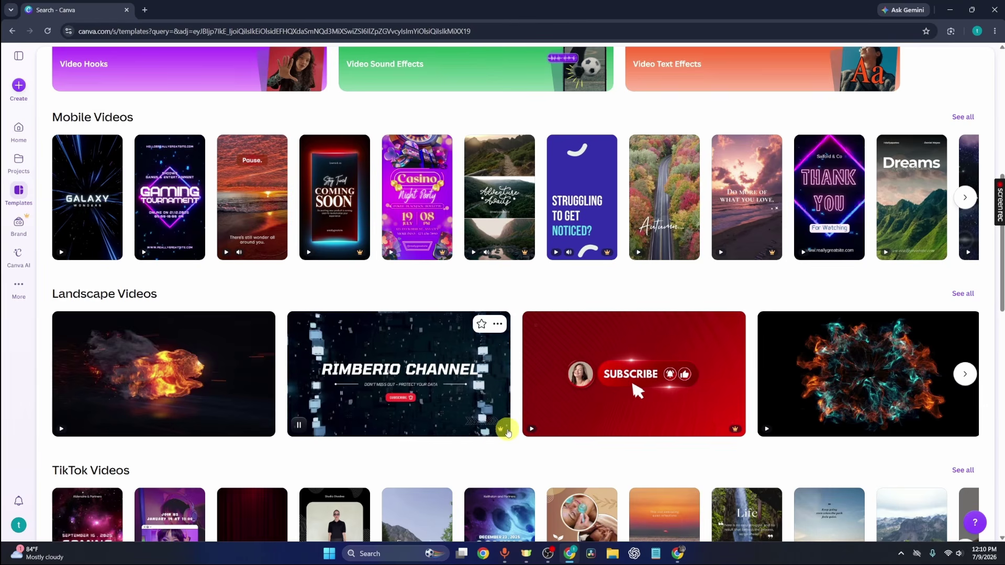
{"action": "mouse_move", "coordinate": [498, 431]}
{"action": "scroll", "coordinate": [498, 431], "scroll_direction": "down", "scroll_amount": 10}
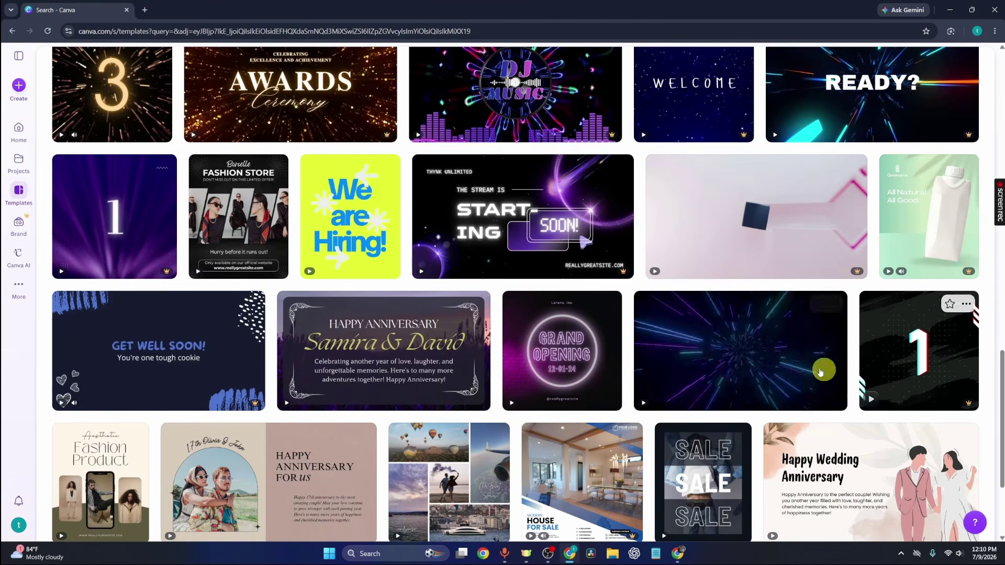
{"action": "mouse_move", "coordinate": [796, 356]}
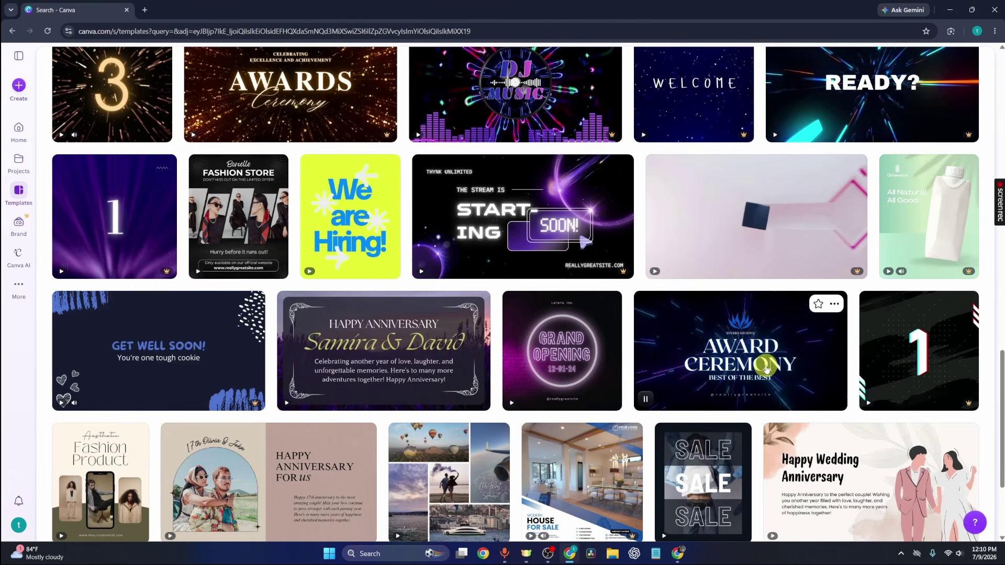
{"action": "left_click", "coordinate": [784, 339]}
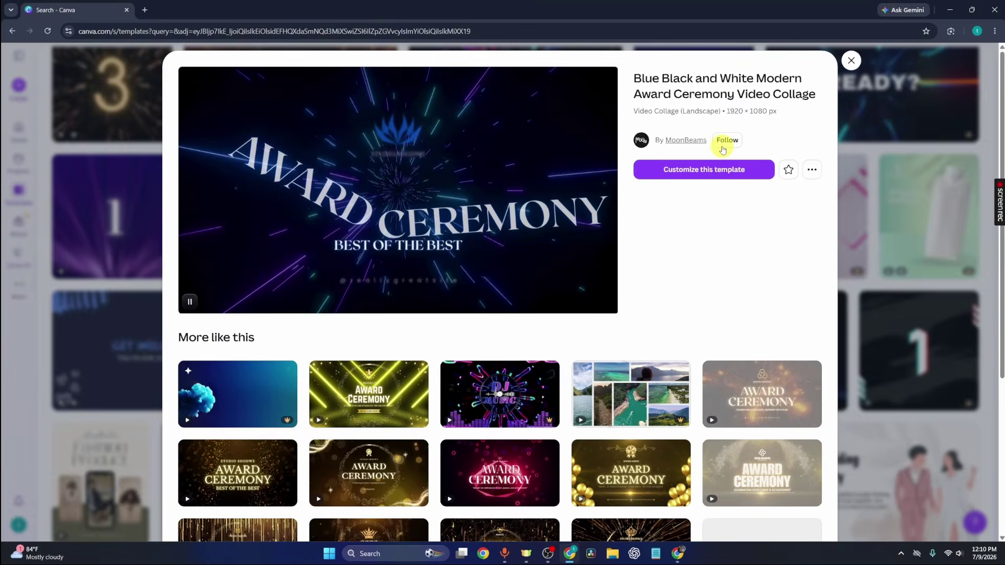
{"action": "left_click", "coordinate": [723, 170]}
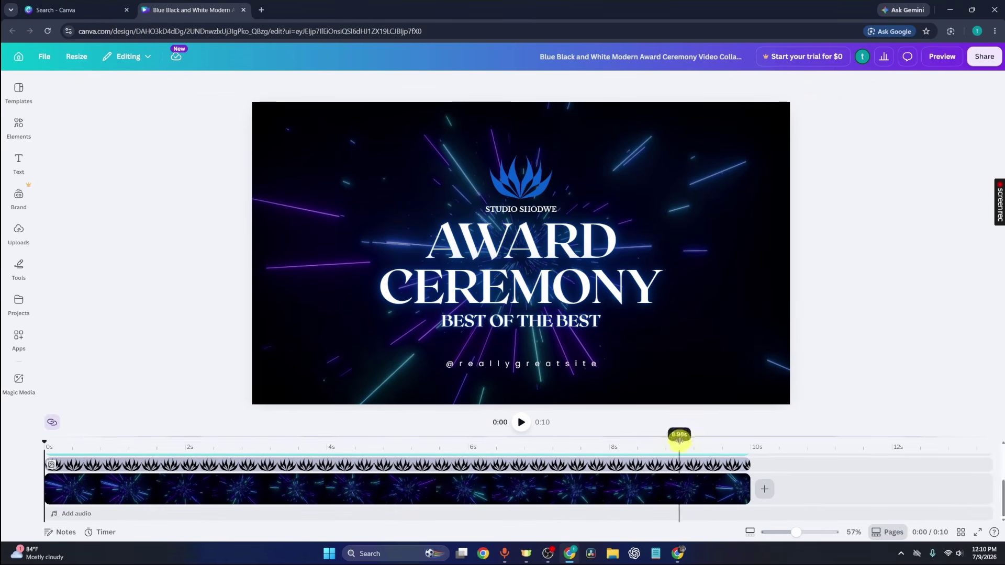
Enlarge the timeline to show all tracks and replace the title words "Award" and "Ceremony" with "Guide" and "Realm".
{"action": "left_click_drag", "start_coordinate": [676, 437], "coordinate": [665, 304]}
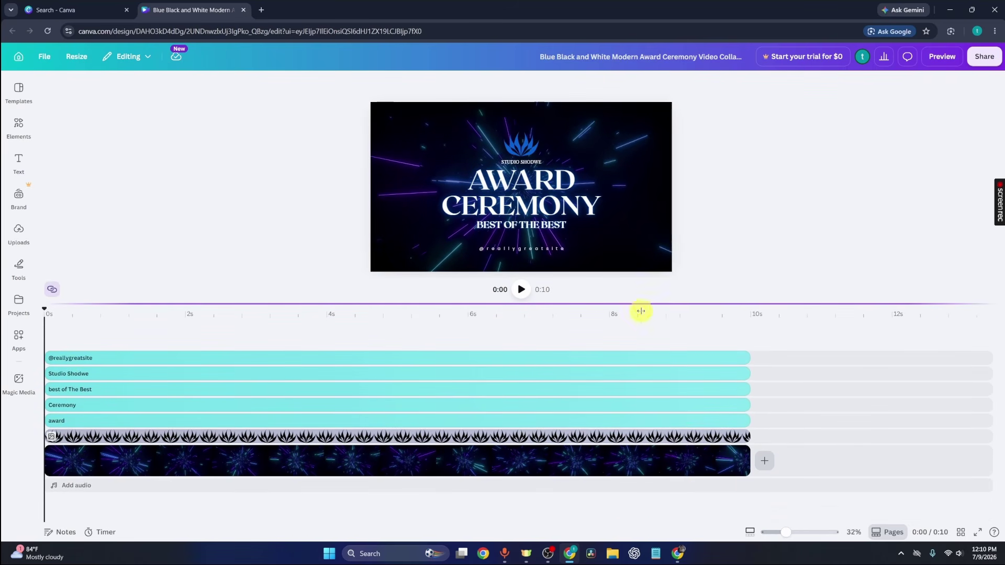
{"action": "left_click", "coordinate": [149, 420]}
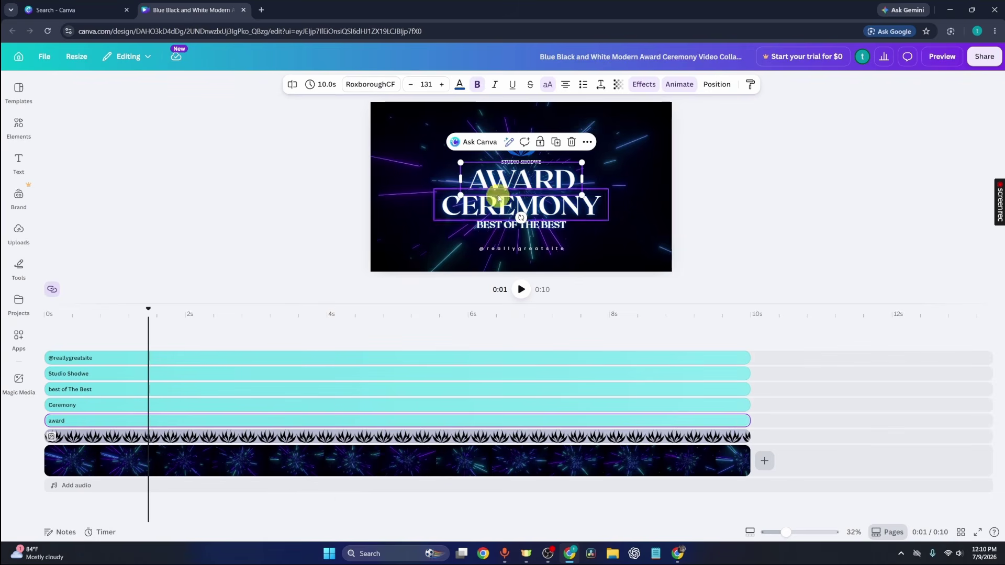
{"action": "left_click_drag", "start_coordinate": [512, 168], "coordinate": [574, 180]}
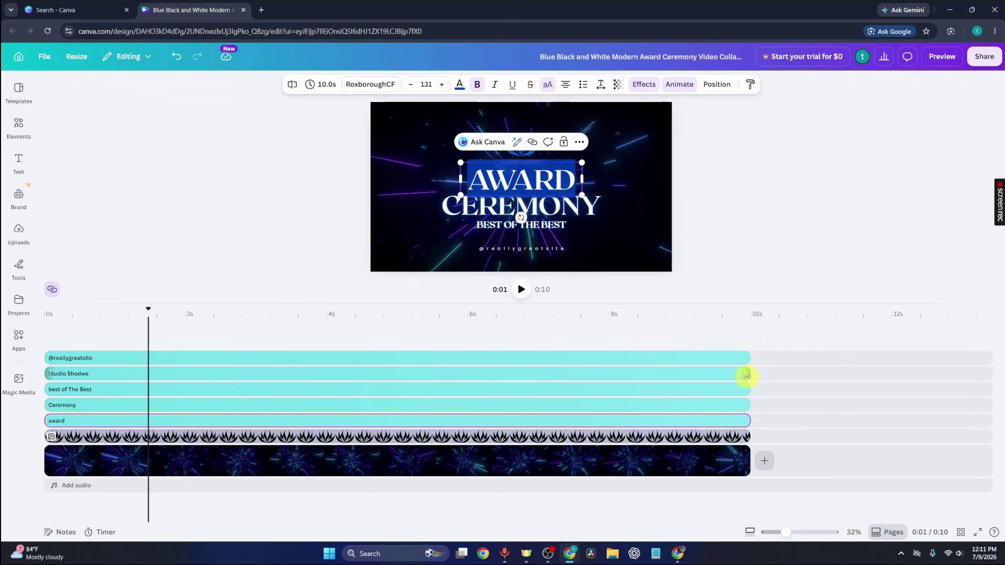
{"action": "key", "text": "BackSpace"}
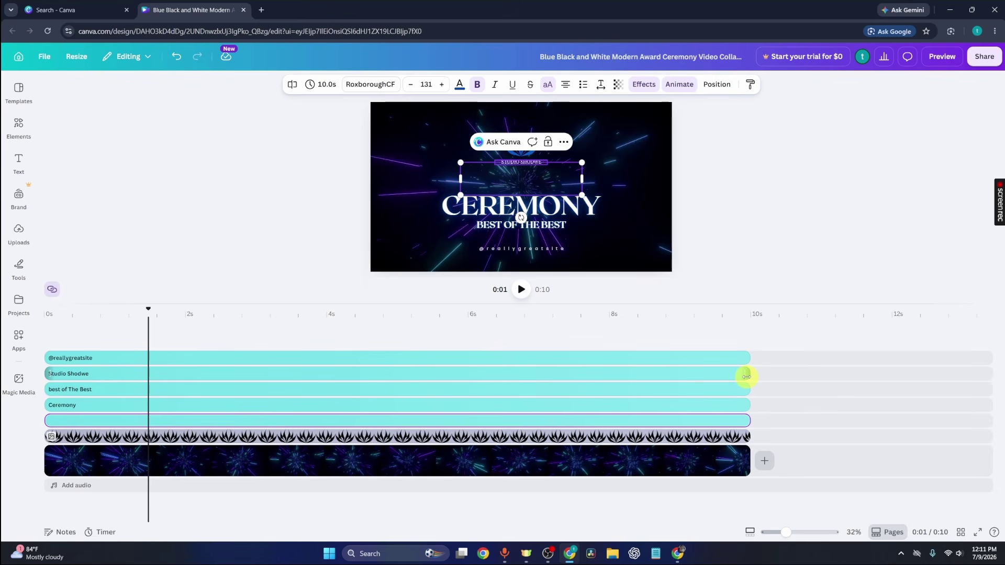
{"action": "type", "text": "Guide"}
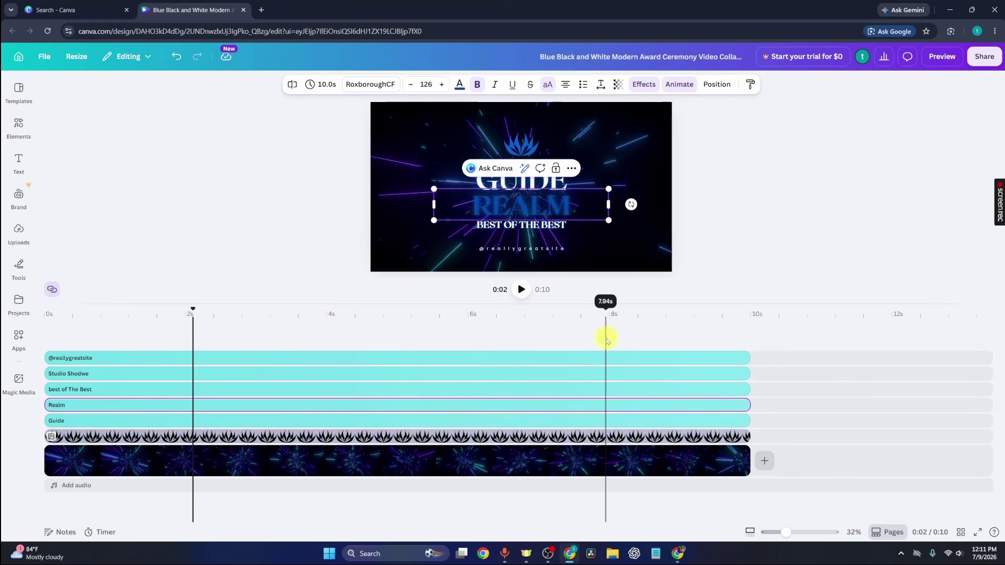
Return the playhead to the start and play the edited template to check the new title.
{"action": "left_click", "coordinate": [605, 337]}
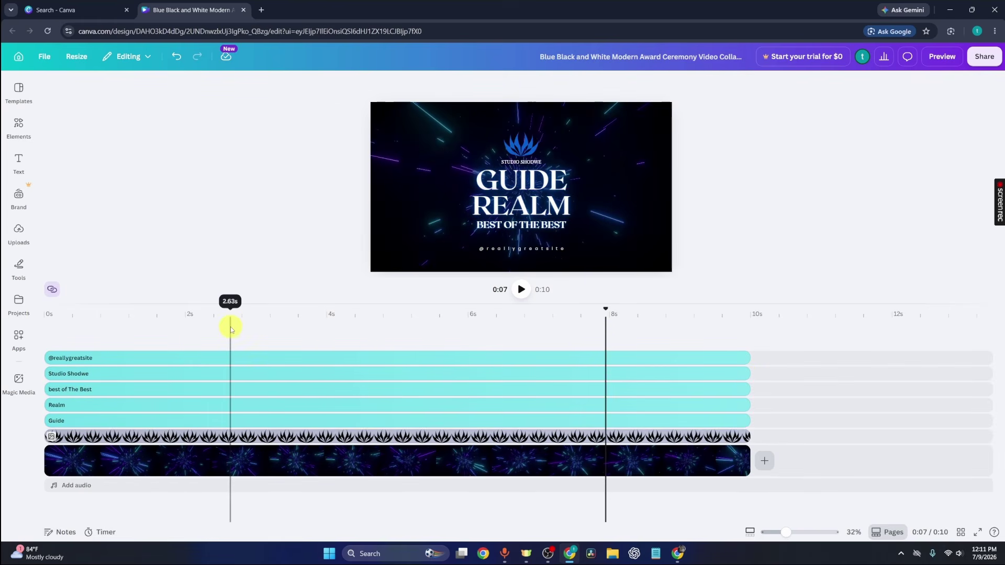
{"action": "left_click", "coordinate": [61, 314]}
{"action": "left_click_drag", "start_coordinate": [61, 314], "coordinate": [3, 304]}
{"action": "left_click", "coordinate": [531, 128]}
{"action": "left_click", "coordinate": [522, 289]}
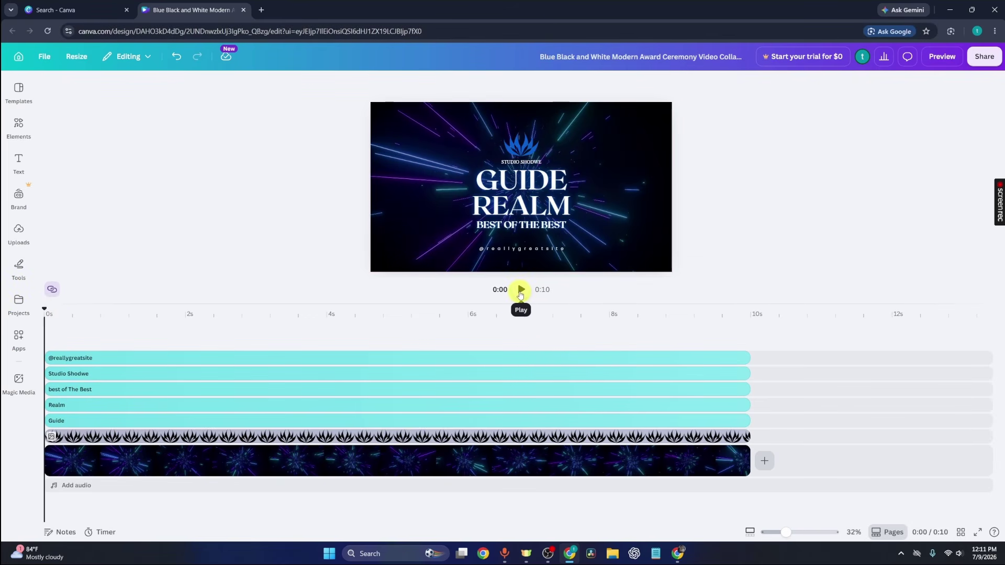
{"action": "left_click", "coordinate": [520, 290]}
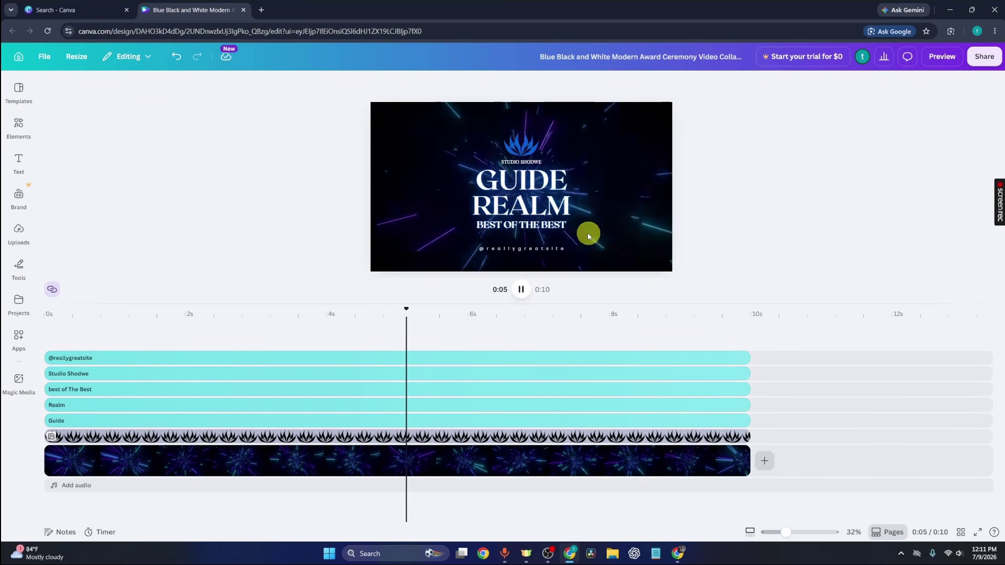
{"action": "left_click", "coordinate": [521, 289]}
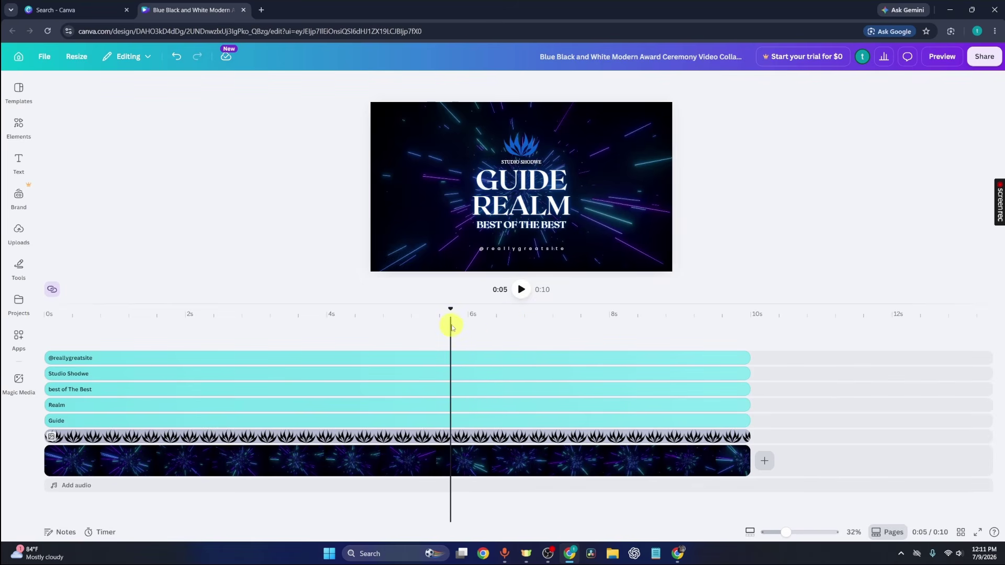
Close the customized template and its preview, and create a new blank Landscape Video design.
{"action": "left_click", "coordinate": [244, 10]}
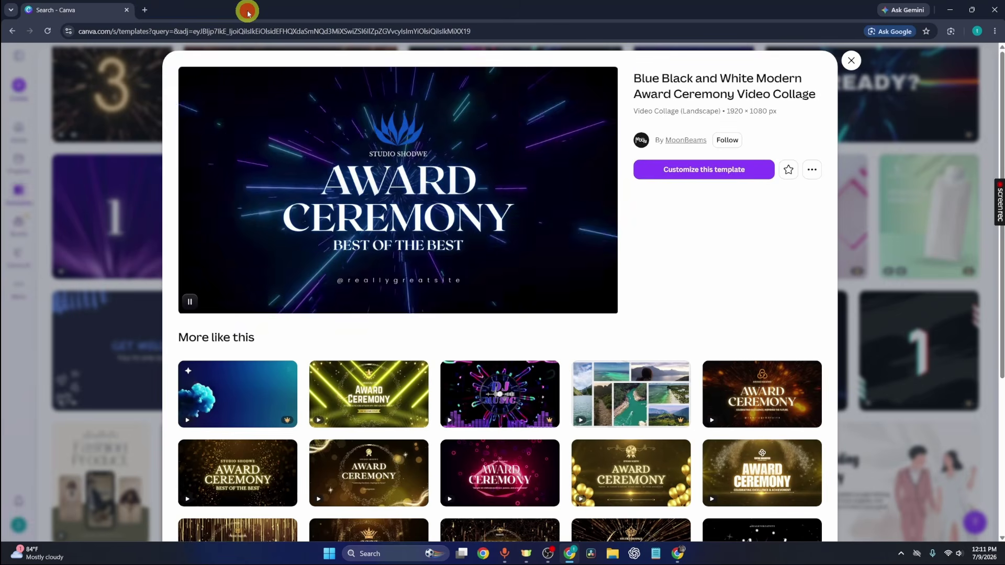
{"action": "left_click", "coordinate": [857, 58]}
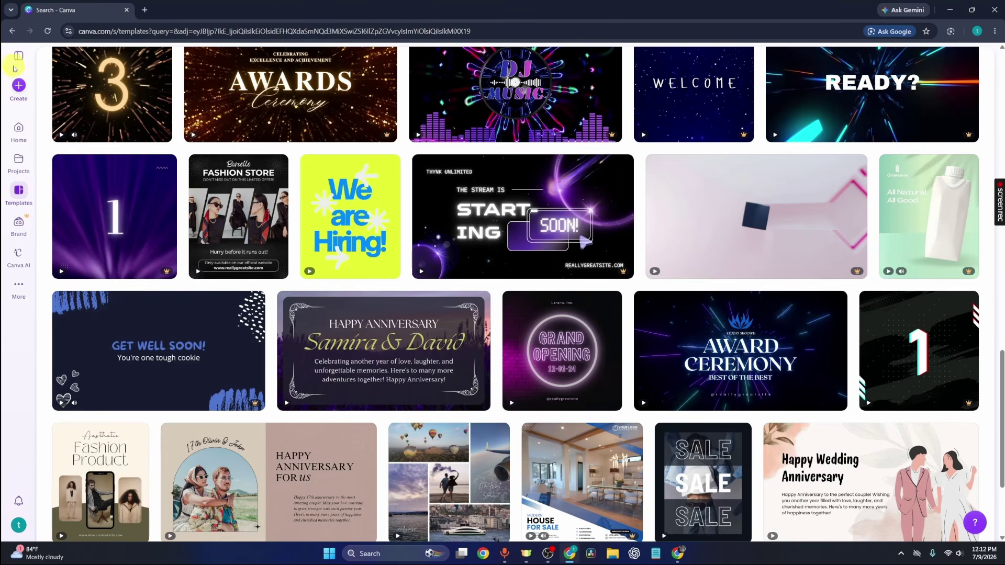
{"action": "left_click", "coordinate": [10, 28]}
{"action": "left_click", "coordinate": [364, 189]}
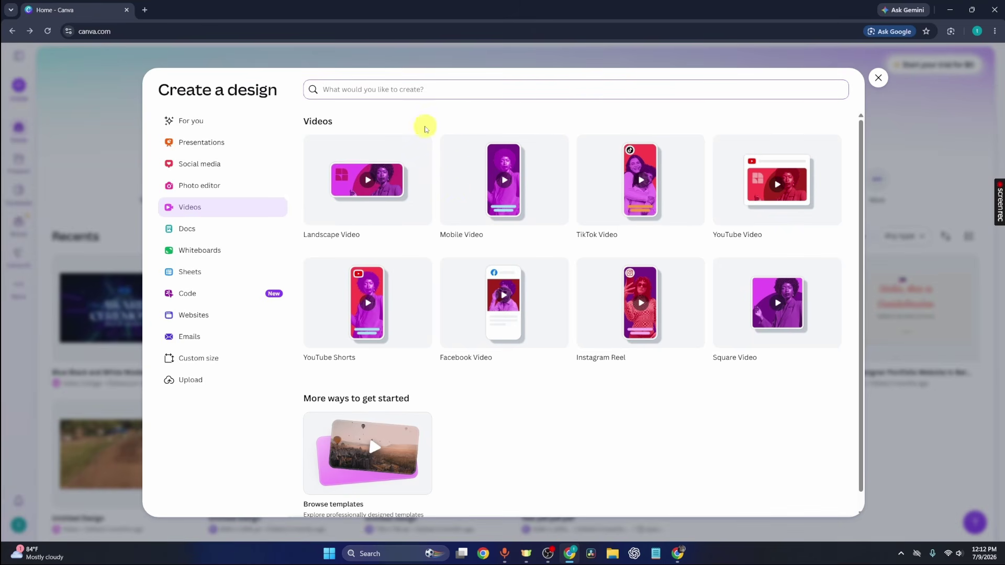
{"action": "left_click", "coordinate": [350, 182]}
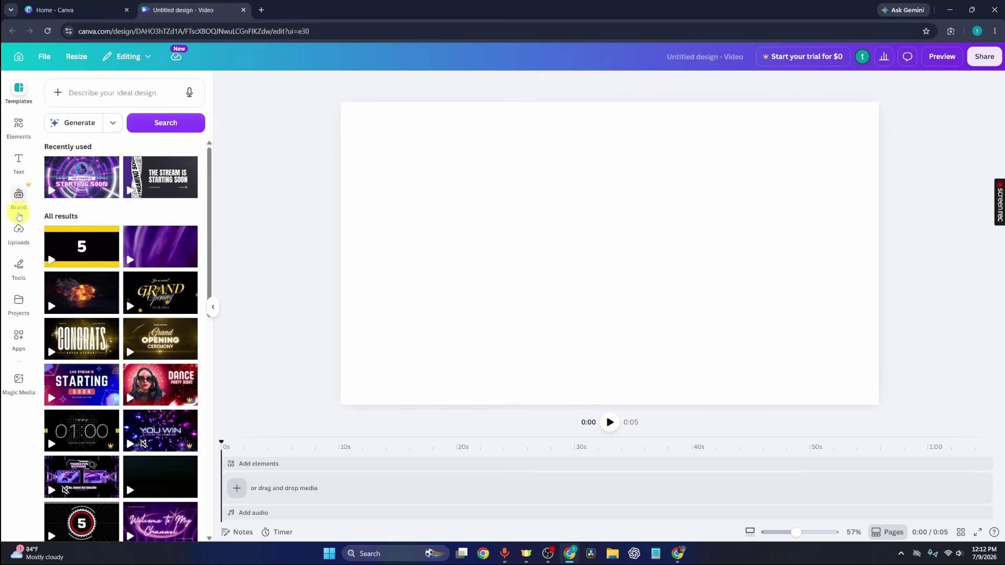
Upload the video files 1 and 2 from the Pictures folder to the design's uploads.
{"action": "left_click", "coordinate": [18, 231]}
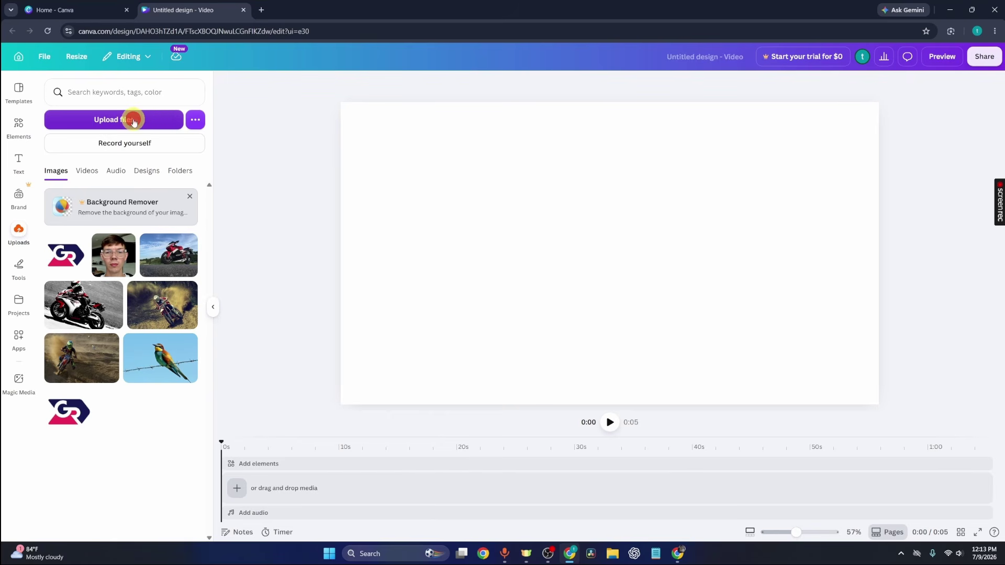
{"action": "left_click", "coordinate": [134, 121]}
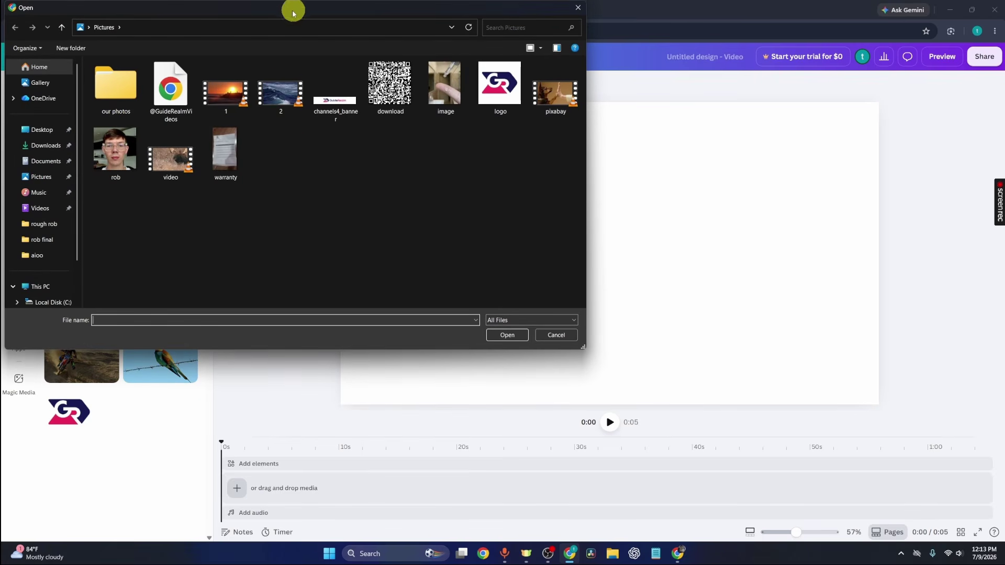
{"action": "left_click", "coordinate": [242, 82]}
{"action": "left_click", "coordinate": [285, 85], "text": "ctrl"}
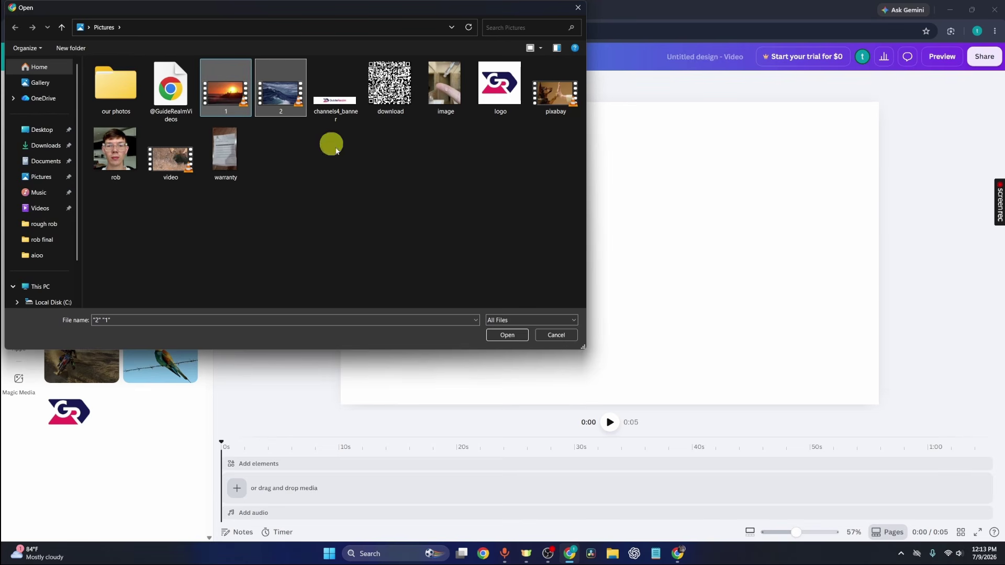
{"action": "left_click", "coordinate": [502, 334]}
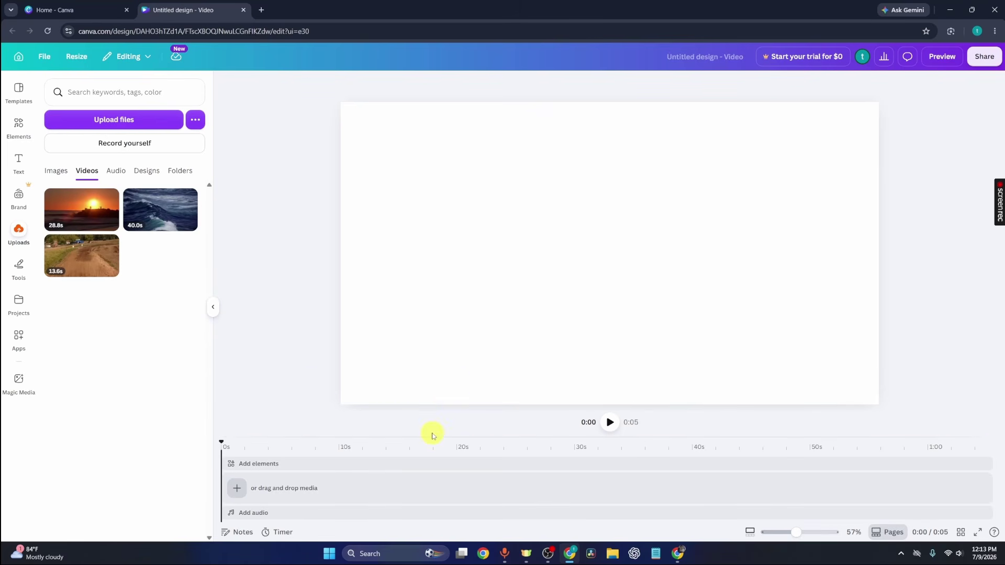
Add the uploaded 40-second ocean wave clip to an enlarged timeline and play it until about 6 seconds.
{"action": "left_click_drag", "start_coordinate": [416, 436], "coordinate": [404, 353]}
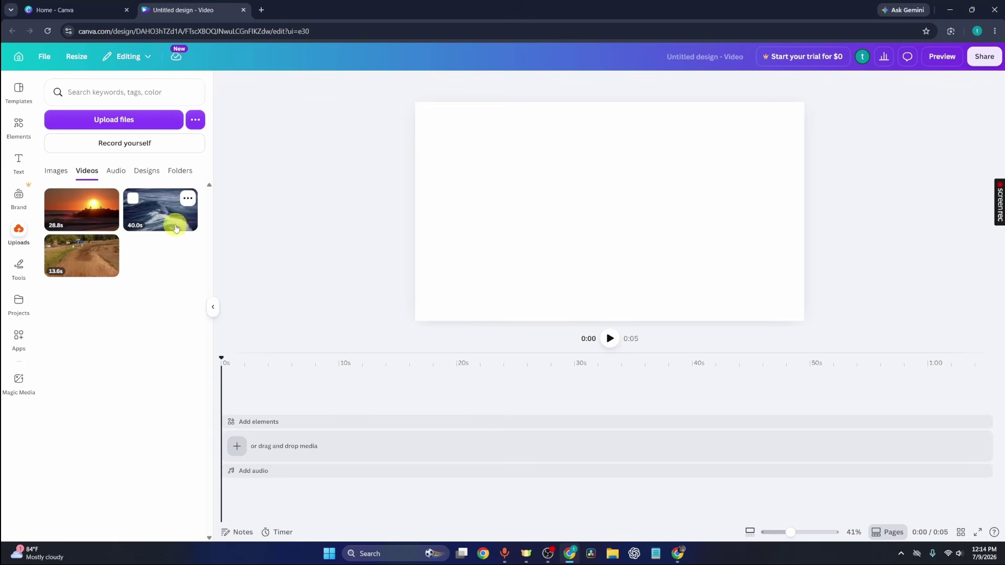
{"action": "mouse_move", "coordinate": [176, 229]}
{"action": "left_mouse_down"}
{"action": "mouse_move", "coordinate": [195, 227]}
{"action": "mouse_move", "coordinate": [289, 314]}
{"action": "mouse_move", "coordinate": [335, 396]}
{"action": "mouse_move", "coordinate": [337, 445]}
{"action": "mouse_move", "coordinate": [378, 448]}
{"action": "left_mouse_up"}
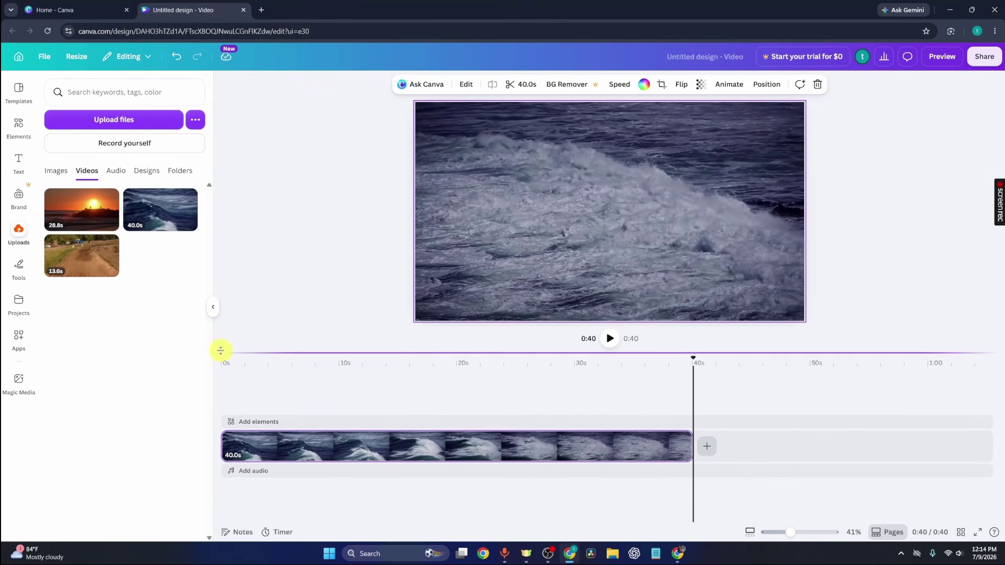
{"action": "left_click", "coordinate": [241, 362]}
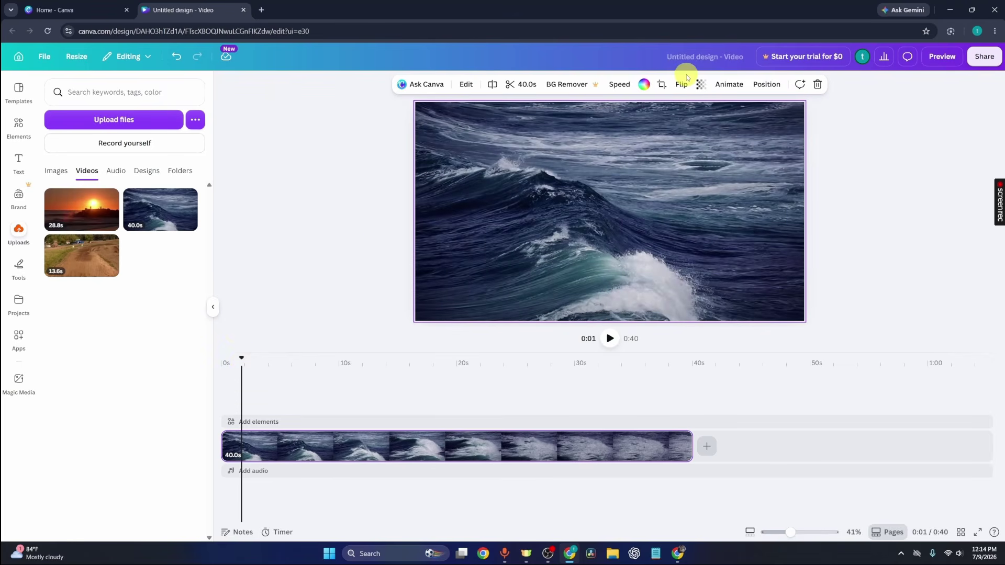
{"action": "key", "text": "space"}
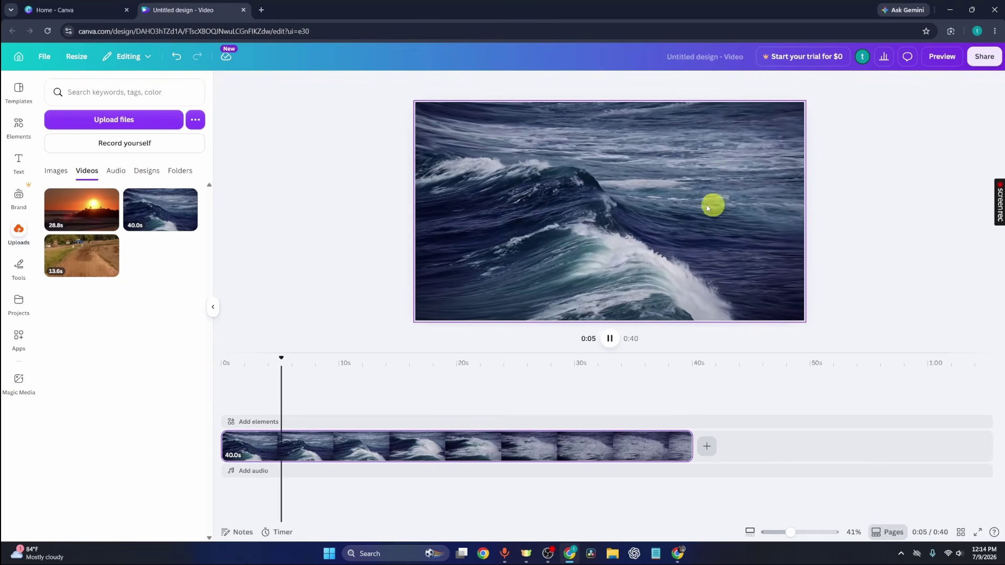
{"action": "left_click", "coordinate": [630, 243]}
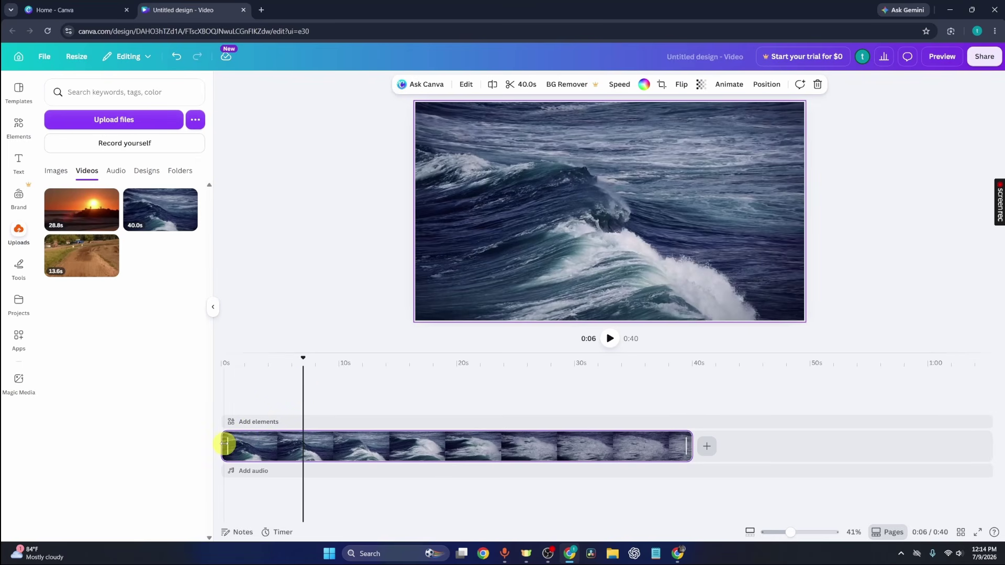
Trim the wave clip's start to the playhead and shorten its end so the clip lasts 29.6 seconds.
{"action": "left_click_drag", "start_coordinate": [224, 444], "coordinate": [302, 437]}
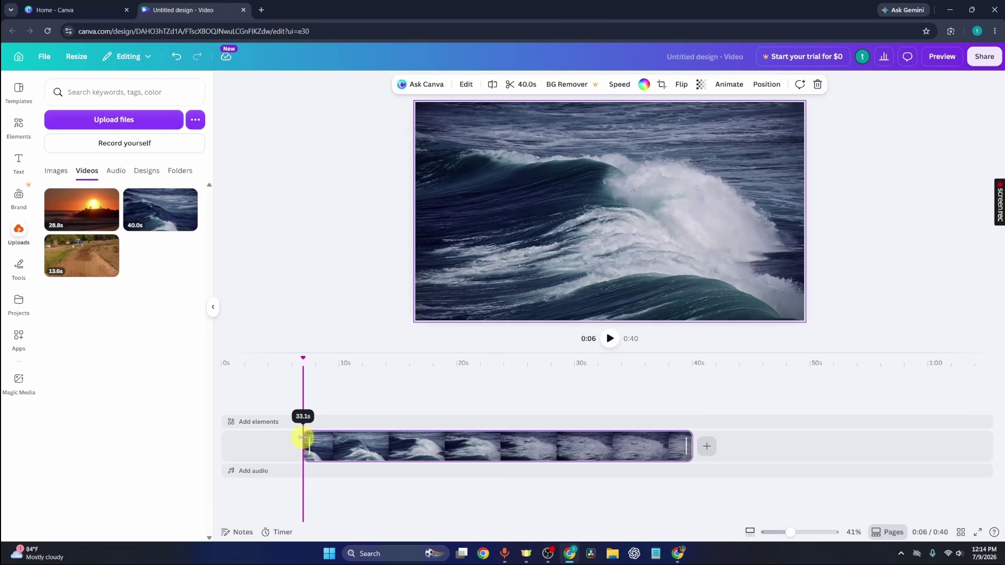
{"action": "left_click_drag", "start_coordinate": [302, 437], "coordinate": [303, 437]}
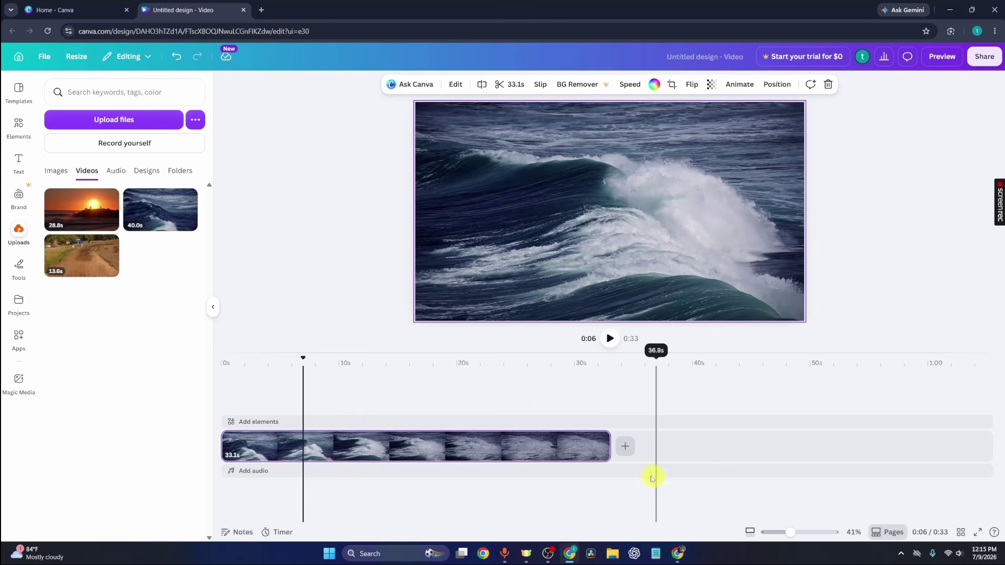
{"action": "left_click_drag", "start_coordinate": [612, 450], "coordinate": [566, 449]}
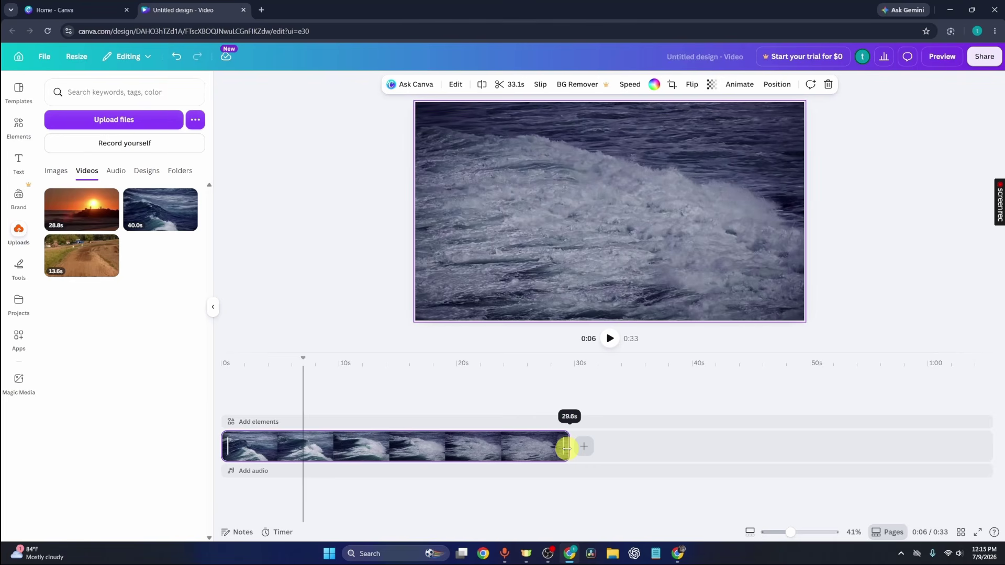
{"action": "left_click_drag", "start_coordinate": [566, 449], "coordinate": [567, 448]}
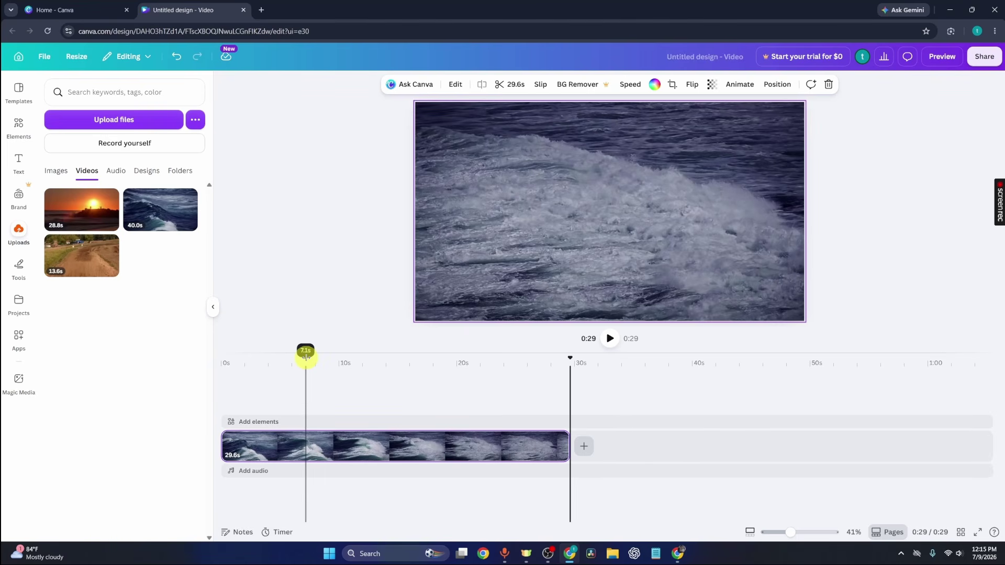
Split the ocean wave clip on the timeline at about 4 seconds.
{"action": "left_click", "coordinate": [314, 444]}
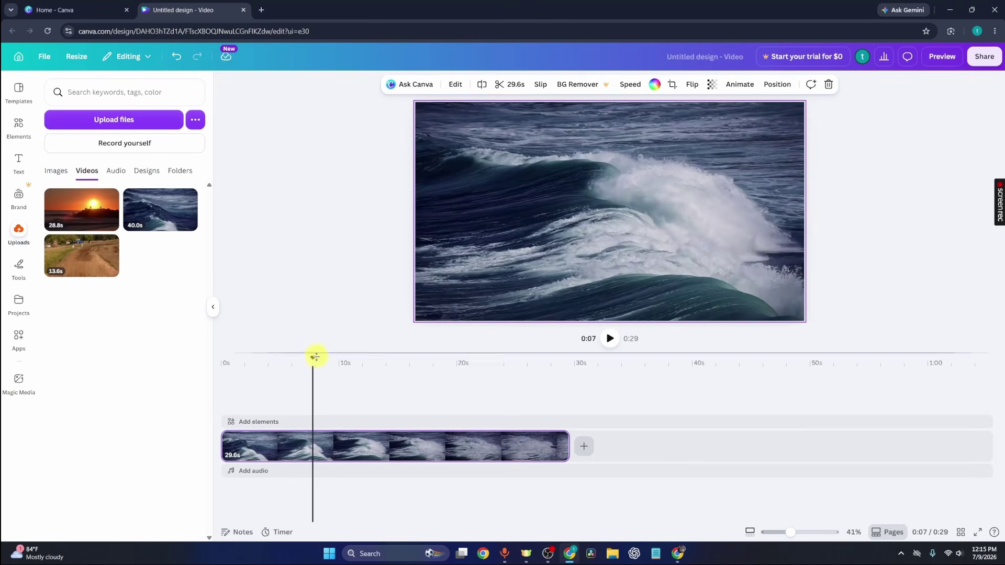
{"action": "left_click", "coordinate": [314, 373]}
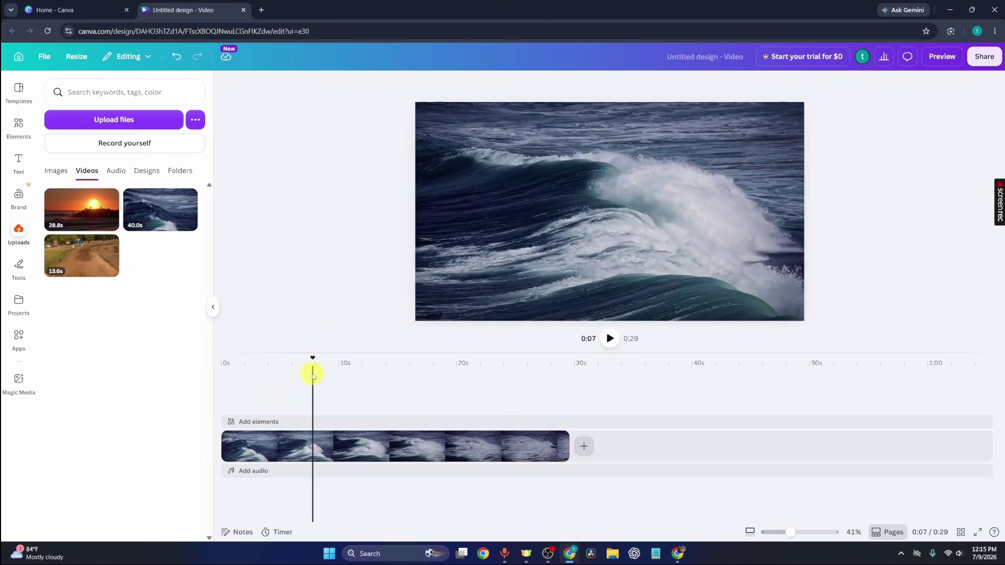
{"action": "left_click", "coordinate": [302, 449]}
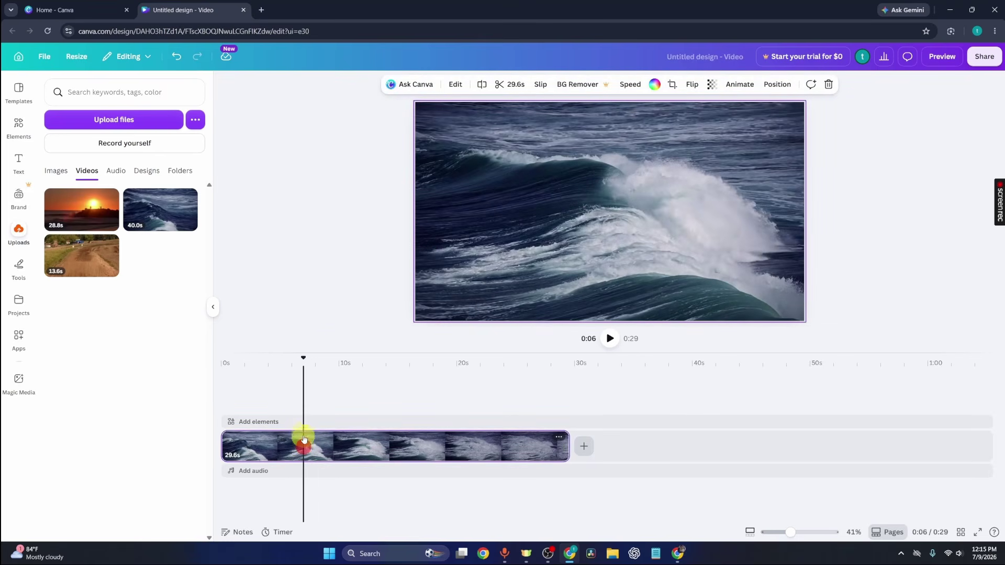
{"action": "left_click", "coordinate": [269, 365]}
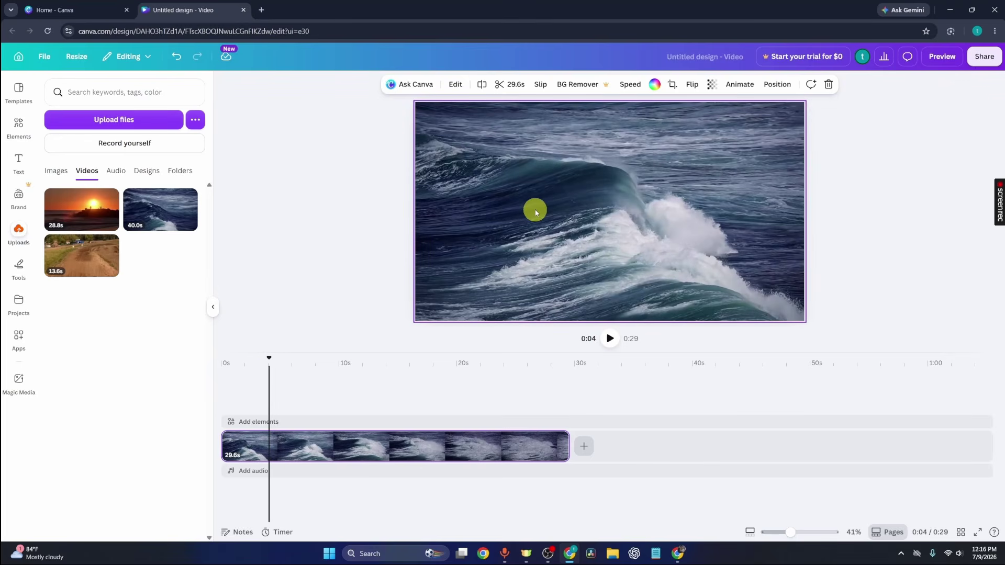
{"action": "key", "text": "s"}
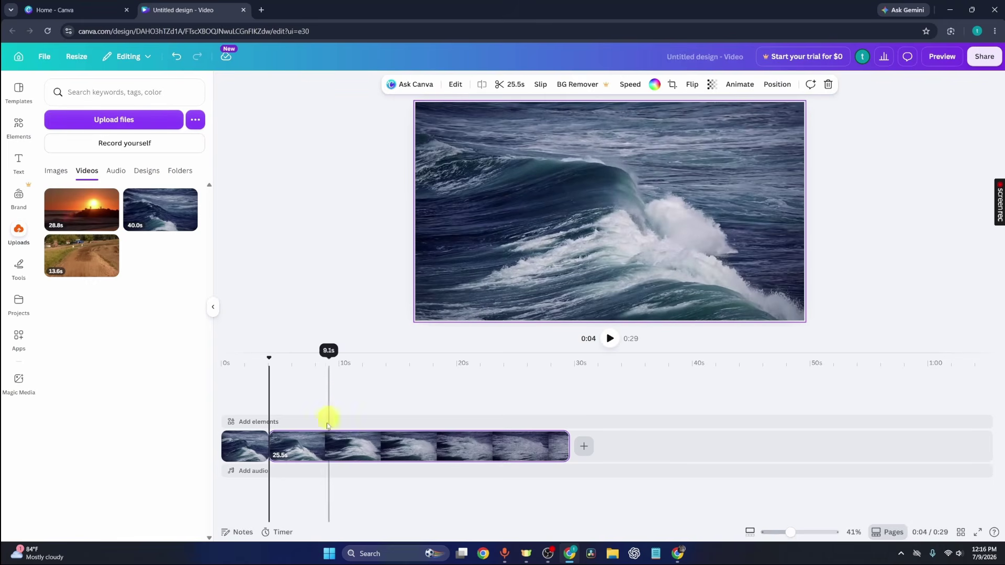
Split the longer second wave piece at about 6 seconds, and select each of the three pieces in turn.
{"action": "left_click", "coordinate": [248, 446]}
{"action": "left_click", "coordinate": [289, 445]}
{"action": "left_click", "coordinate": [254, 446]}
{"action": "left_click", "coordinate": [290, 446]}
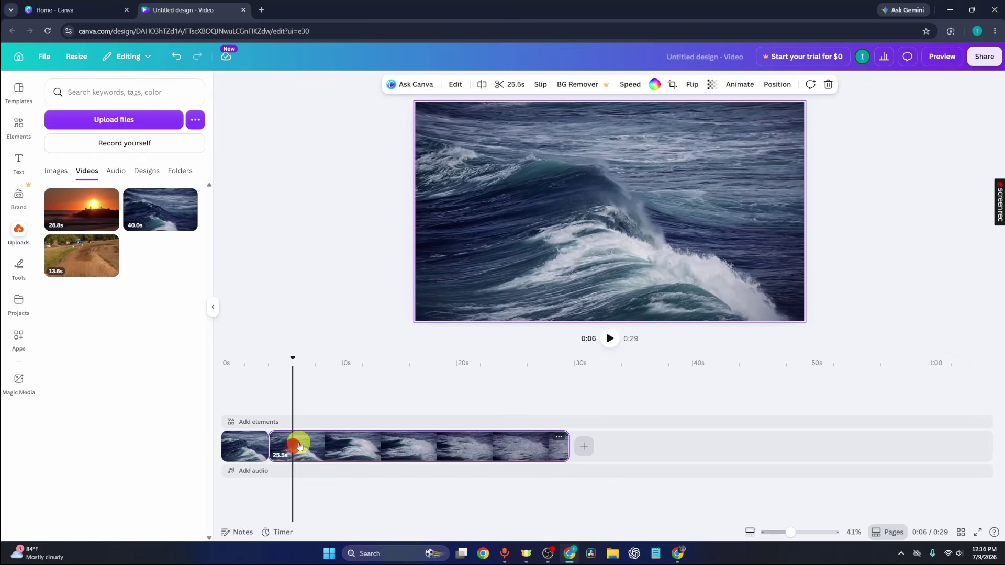
{"action": "left_click", "coordinate": [480, 85]}
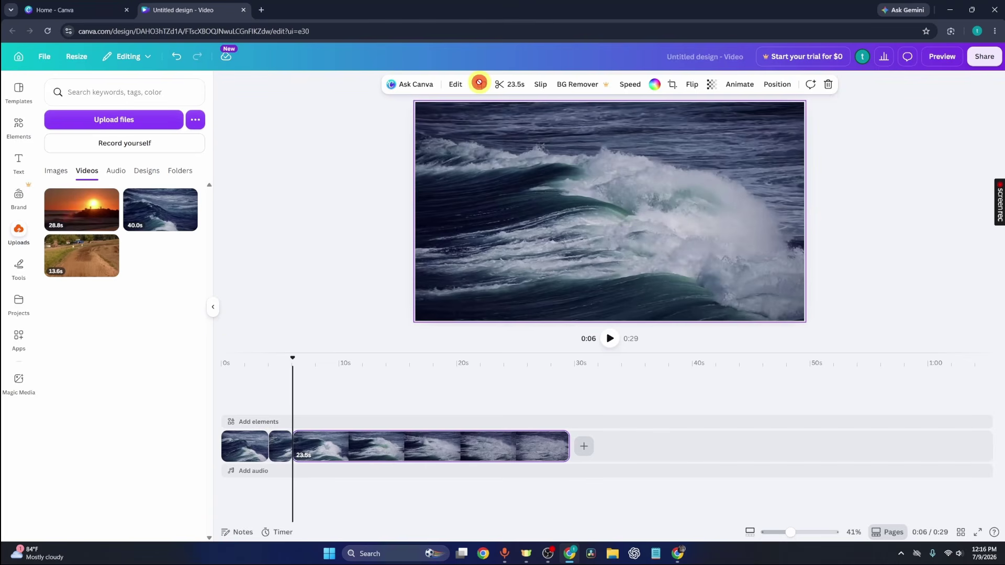
{"action": "left_click", "coordinate": [255, 446]}
{"action": "left_click", "coordinate": [276, 445]}
{"action": "left_click", "coordinate": [306, 444]}
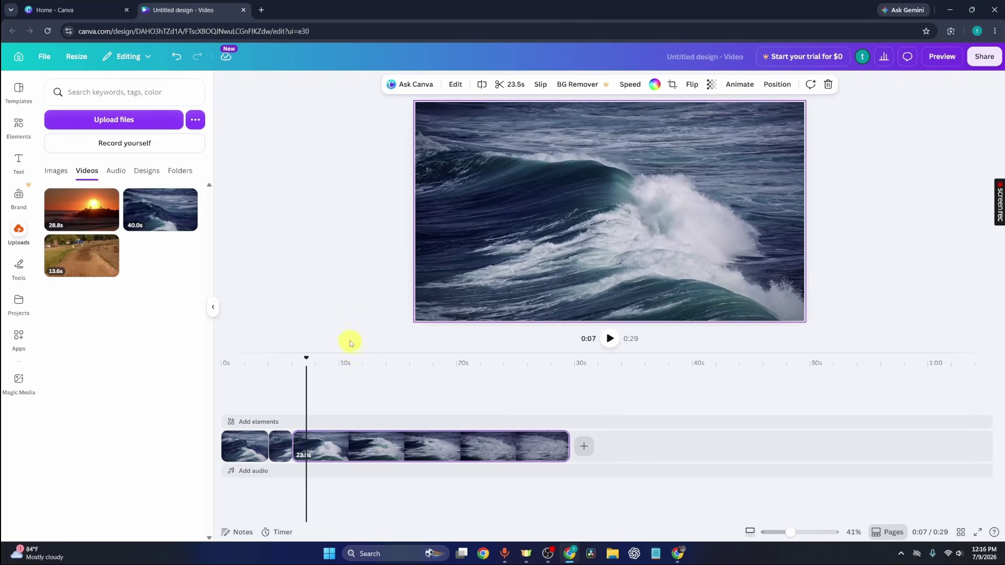
Delete the short middle wave piece and undo the deletion.
{"action": "left_click", "coordinate": [278, 446]}
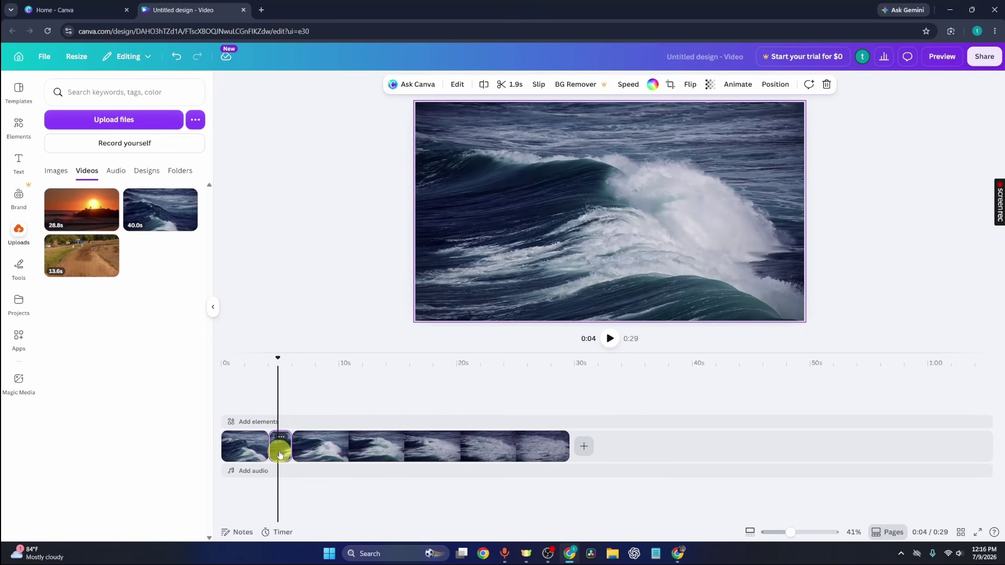
{"action": "left_click", "coordinate": [827, 85]}
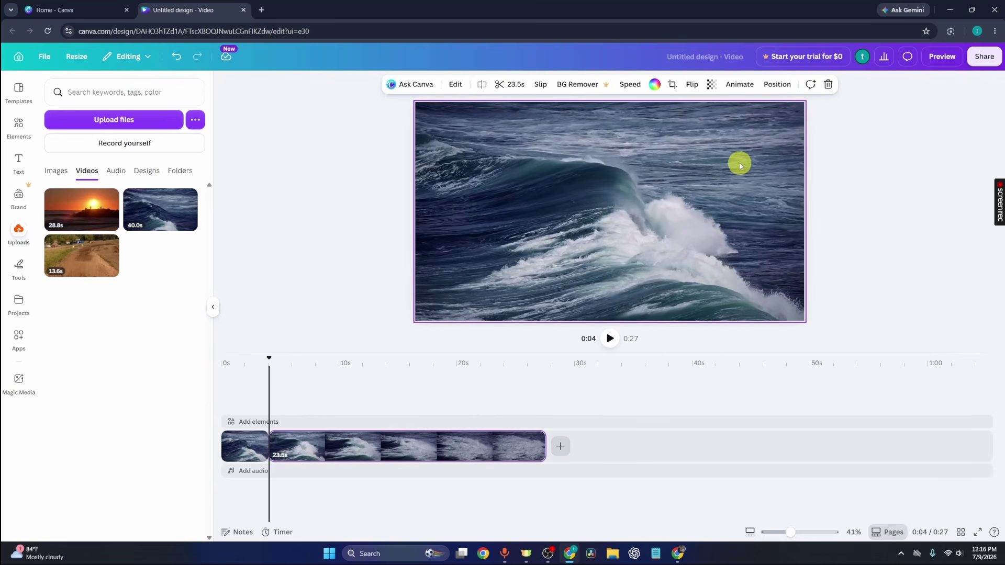
{"action": "key", "text": "ctrl+z"}
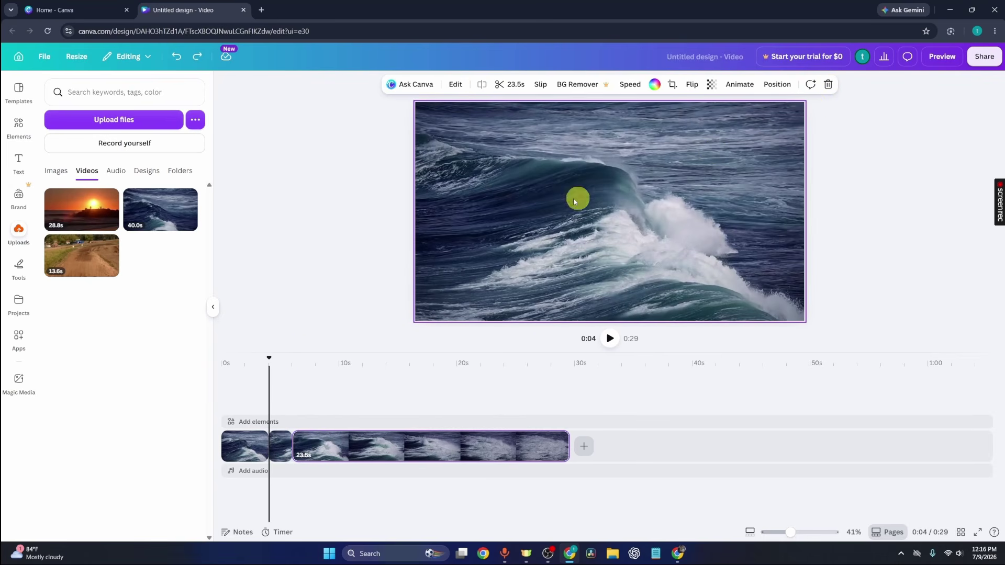
Delete the 1.9-second middle wave piece and move the opening 4.0-second piece behind the longer one.
{"action": "left_click", "coordinate": [280, 441]}
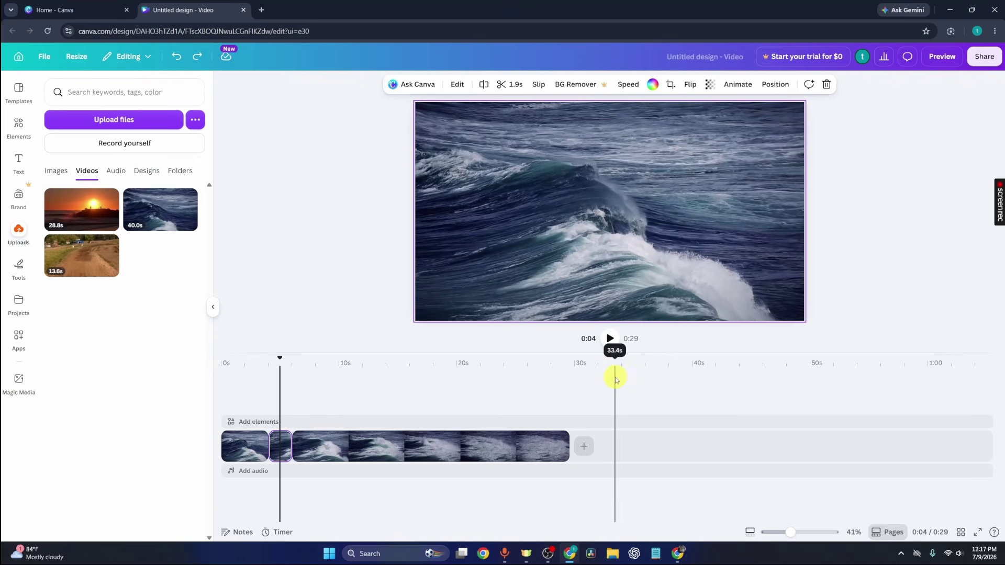
{"action": "key", "text": "Delete"}
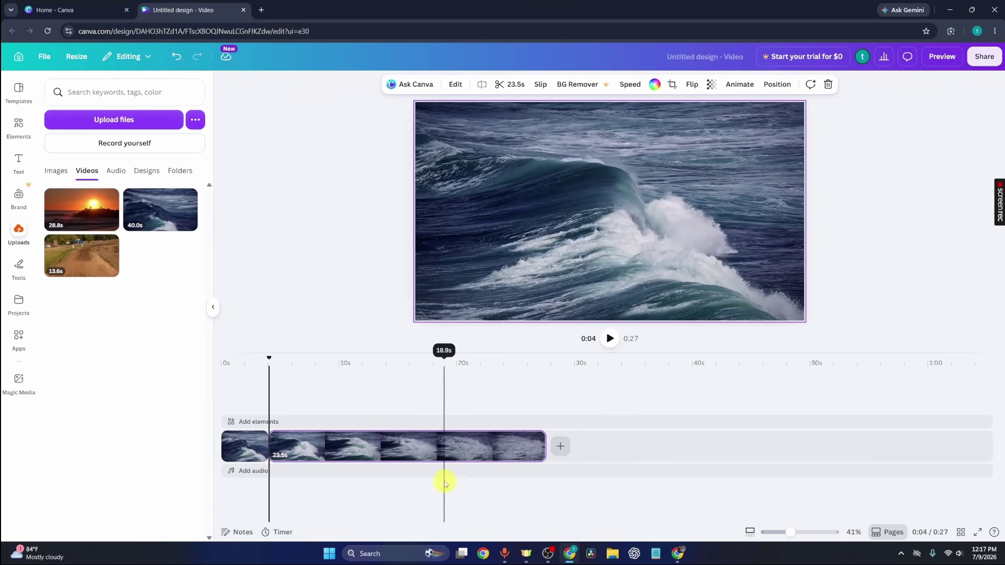
{"action": "left_click", "coordinate": [241, 452]}
{"action": "left_click_drag", "start_coordinate": [241, 451], "coordinate": [506, 437]}
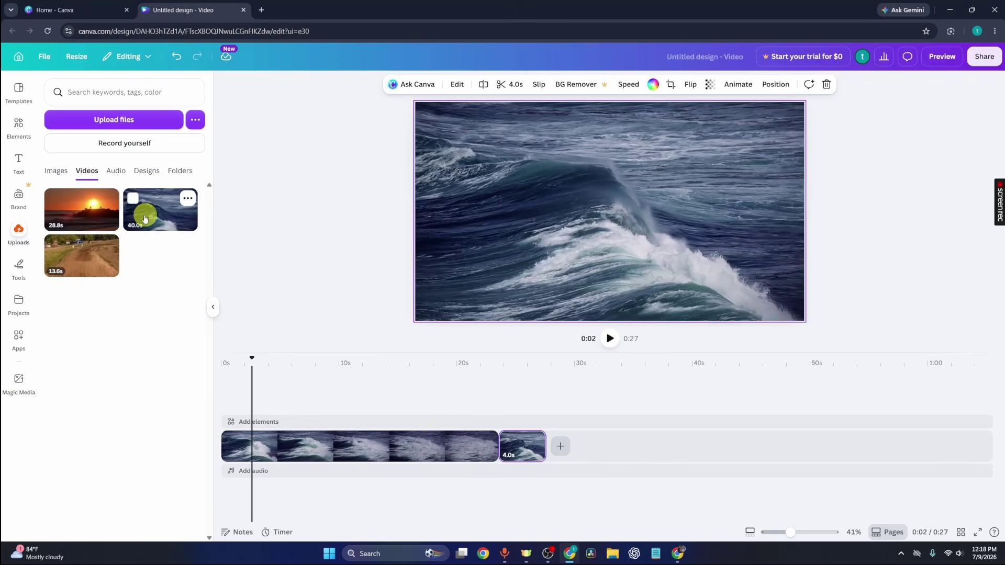
Try adding the uploaded 28.8-second sunset clip to the main track before and after the wave clips, deleting it each time.
{"action": "left_click", "coordinate": [98, 226]}
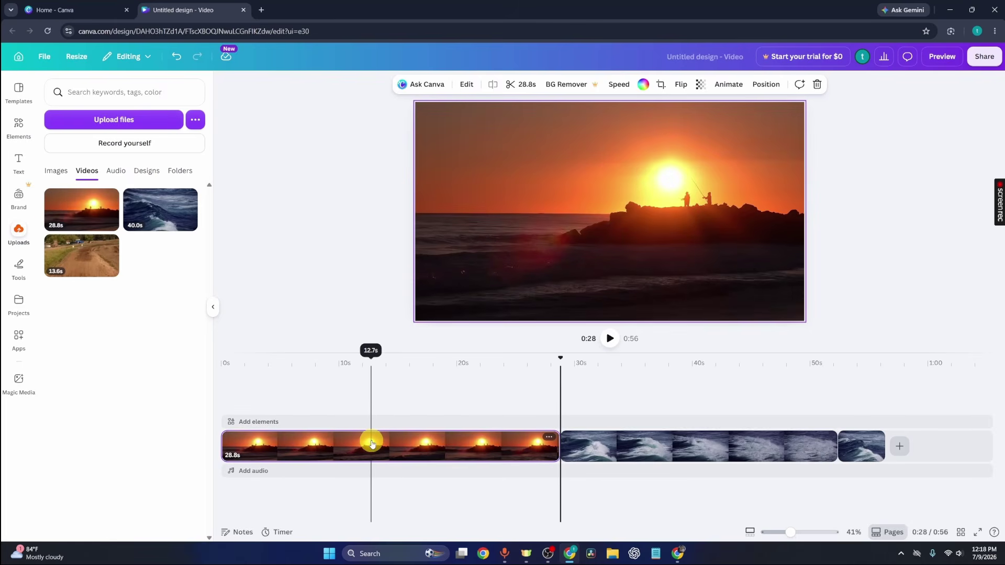
{"action": "key", "text": "Delete"}
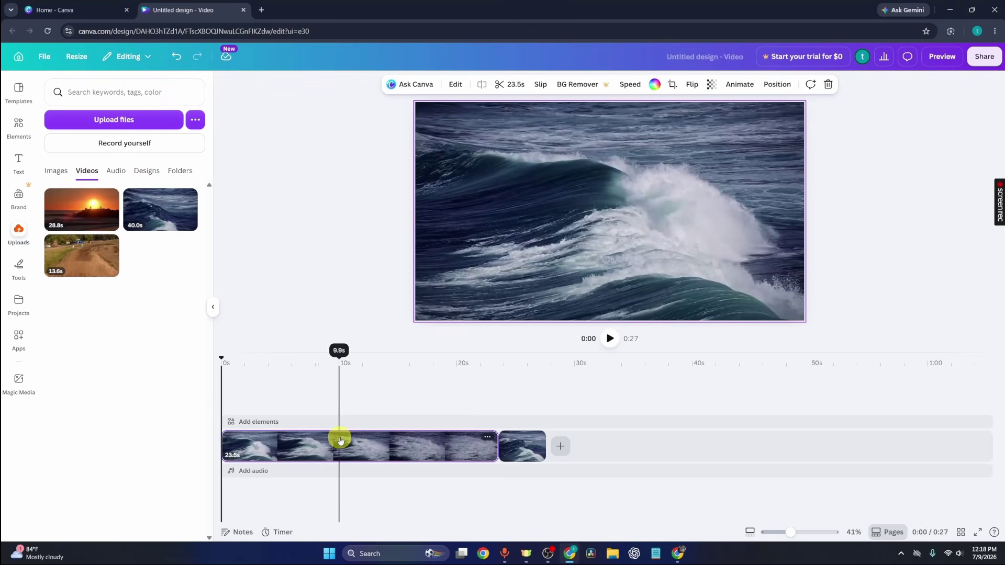
{"action": "left_click", "coordinate": [83, 213]}
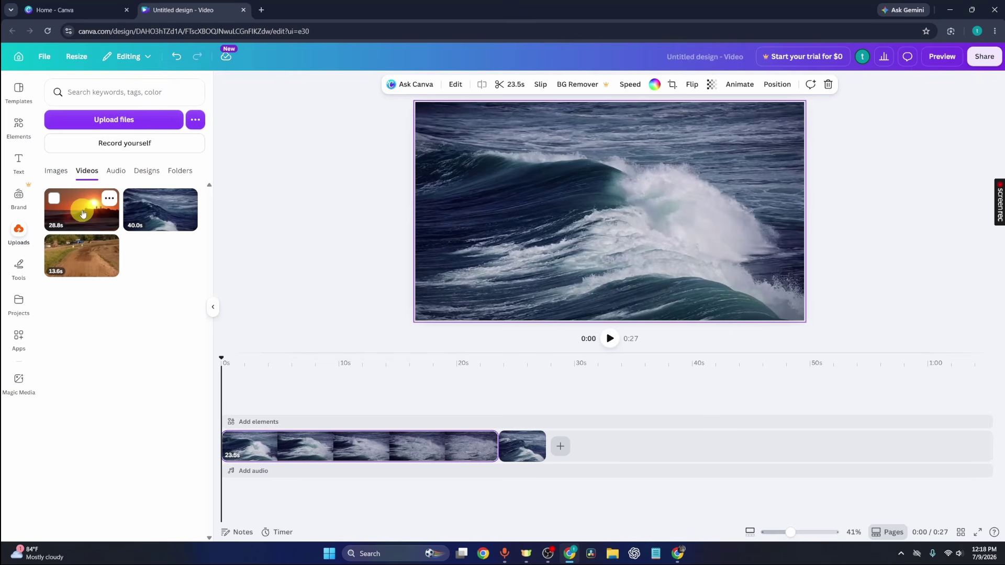
{"action": "left_click", "coordinate": [91, 220]}
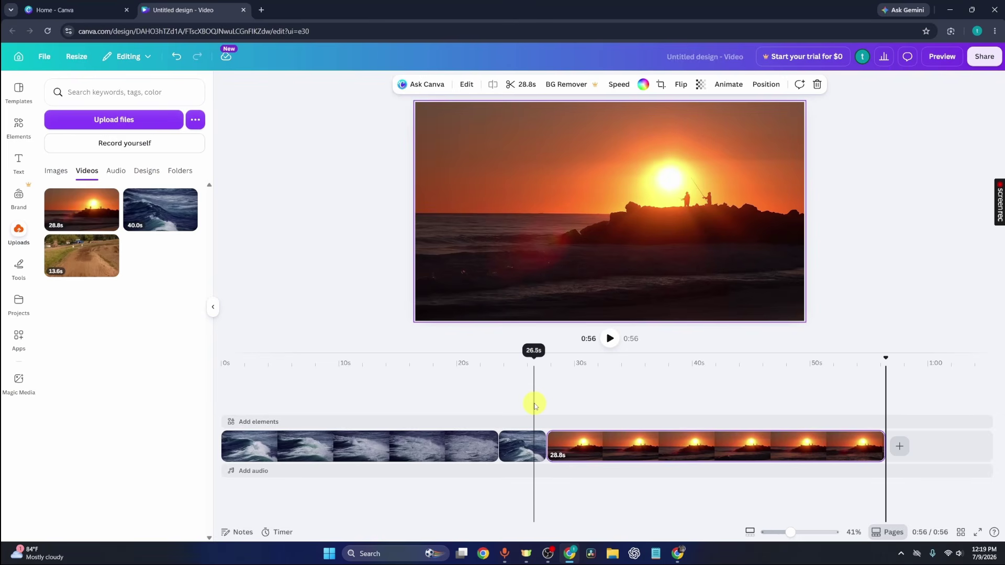
{"action": "key", "text": "Delete"}
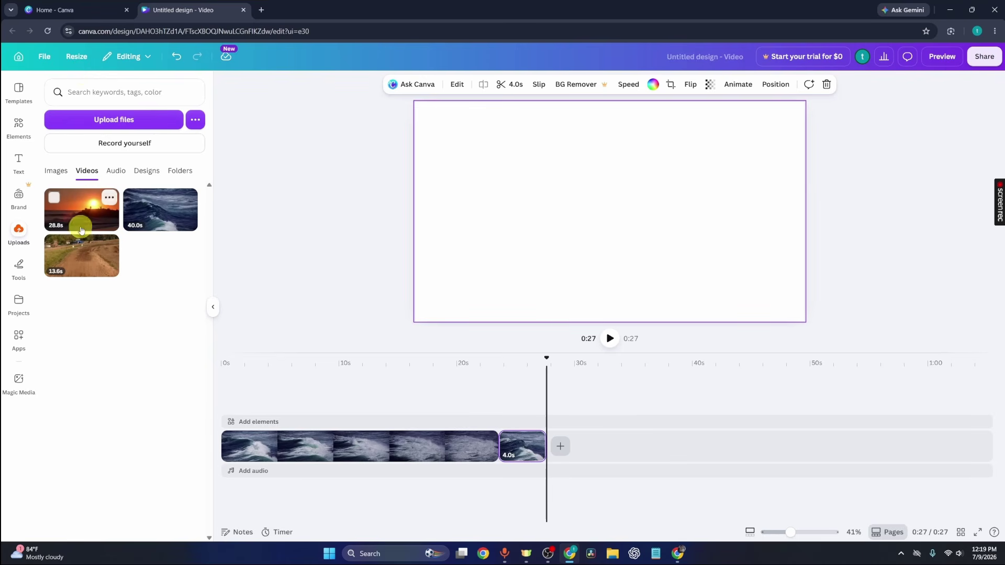
Place the 28.8-second sunset clip on the elements track from the start and trim its end to 27.6 seconds, level with the wave clips.
{"action": "left_click_drag", "start_coordinate": [81, 211], "coordinate": [260, 419]}
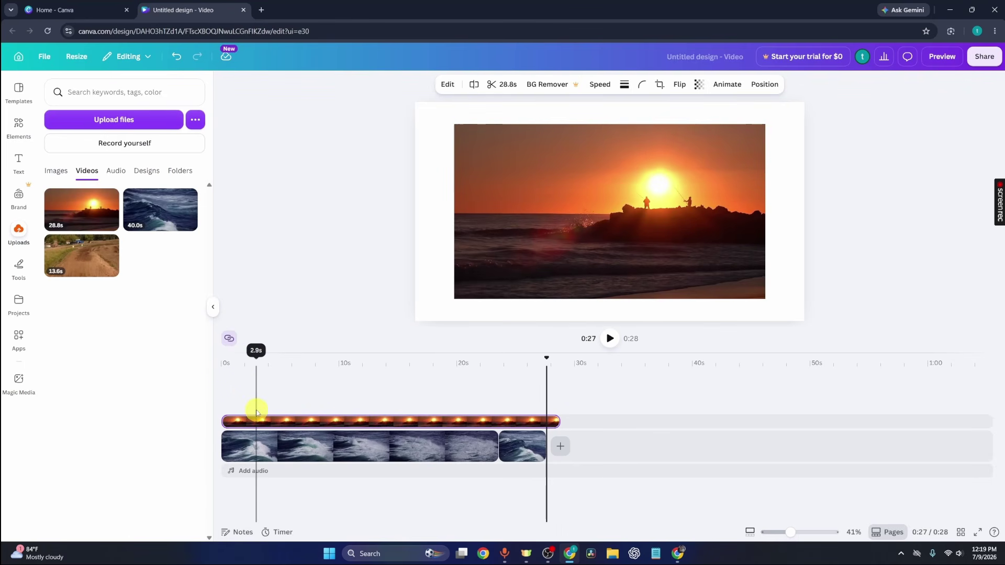
{"action": "mouse_move", "coordinate": [258, 419]}
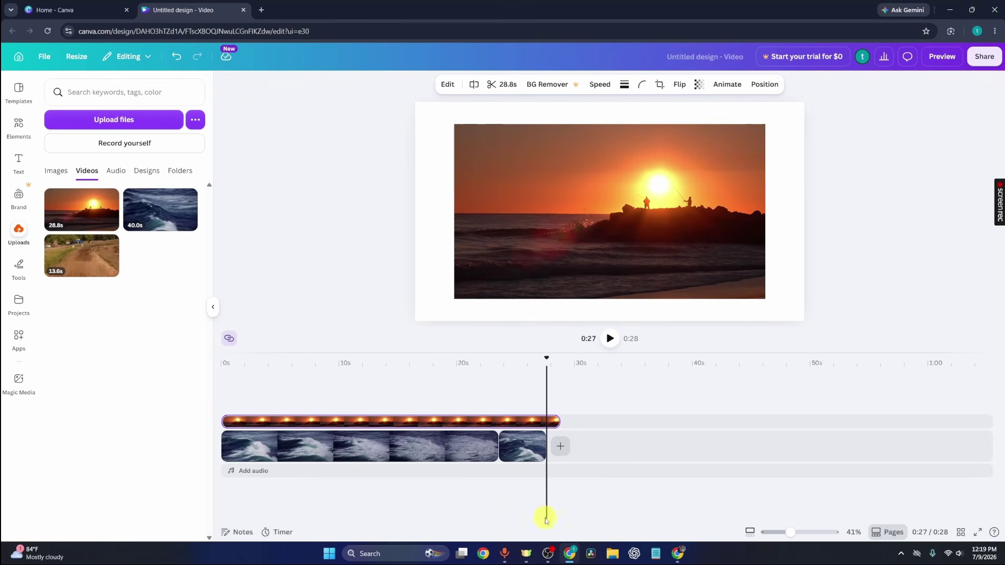
{"action": "left_click_drag", "start_coordinate": [557, 420], "coordinate": [545, 420]}
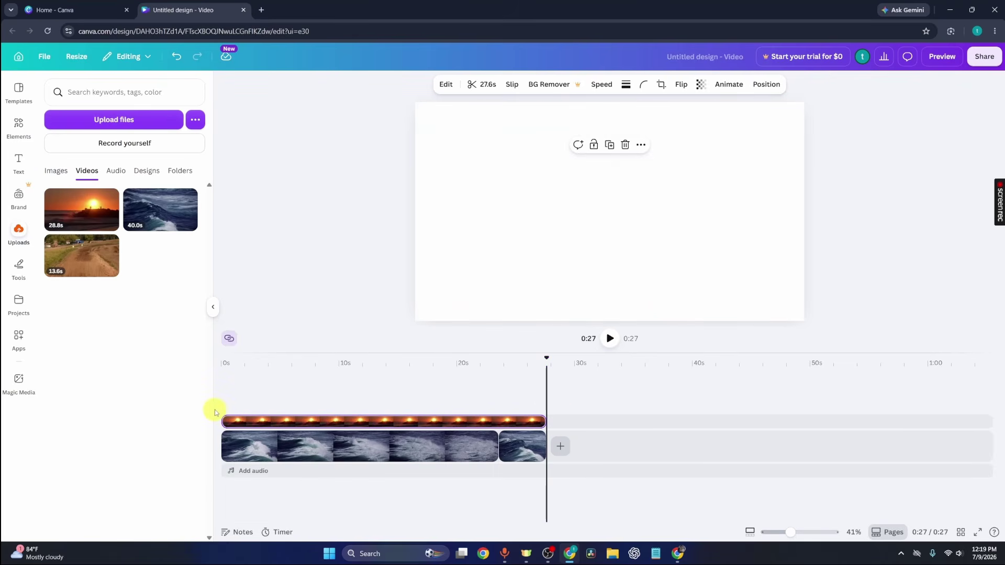
Split the sunset overlay so that its first piece lasts 15.9 seconds.
{"action": "left_click", "coordinate": [395, 363]}
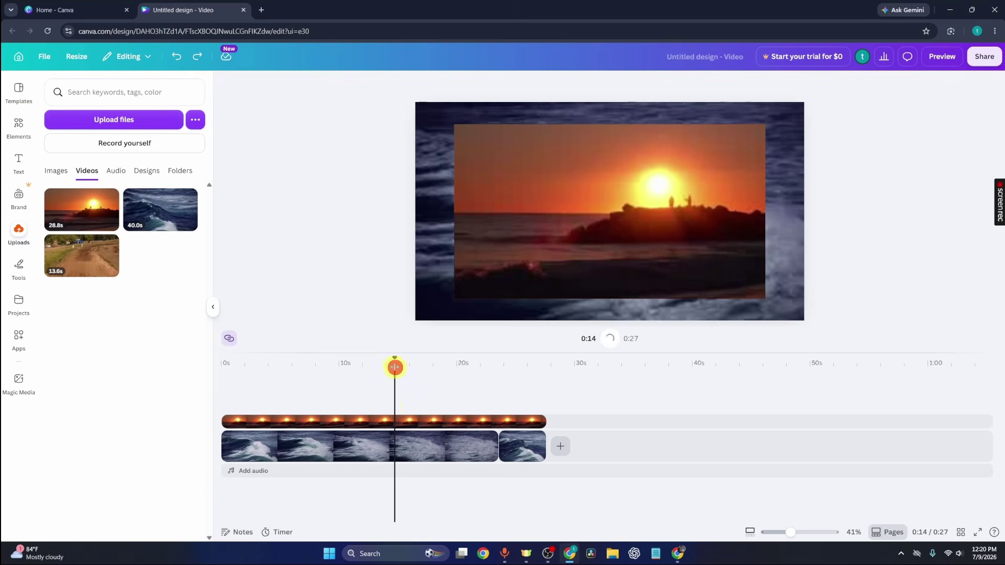
{"action": "left_click", "coordinate": [409, 420]}
{"action": "key", "text": "s"}
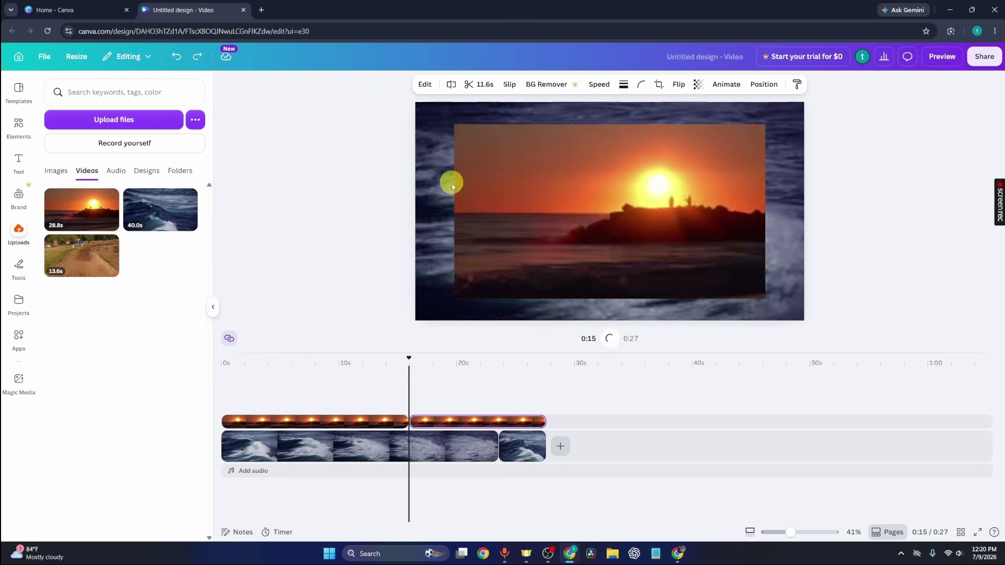
Enlarge the first sunset overlay piece on the canvas from its corners until it fills the whole frame.
{"action": "left_click", "coordinate": [386, 403]}
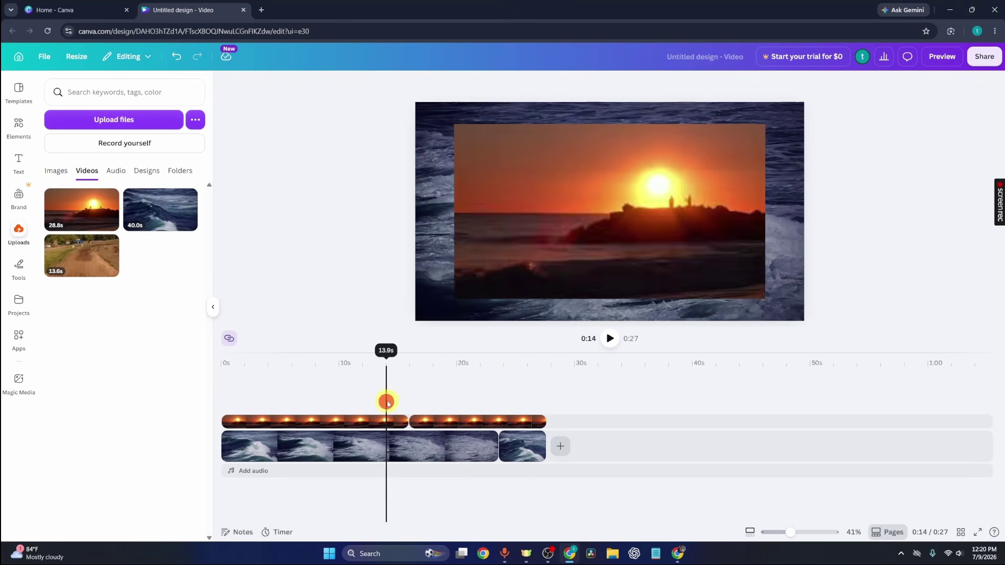
{"action": "left_click", "coordinate": [402, 420]}
{"action": "left_click", "coordinate": [385, 422]}
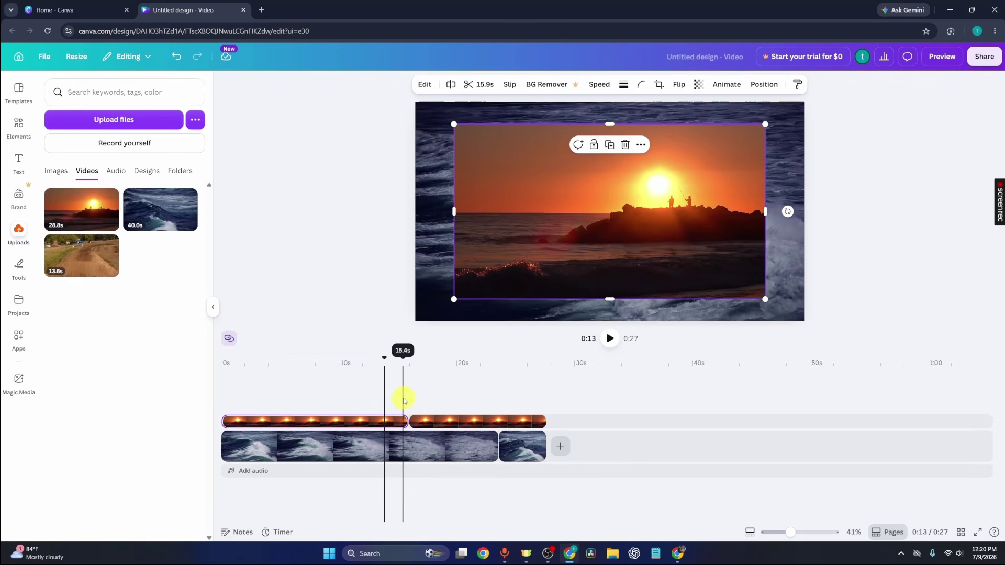
{"action": "left_click", "coordinate": [436, 421]}
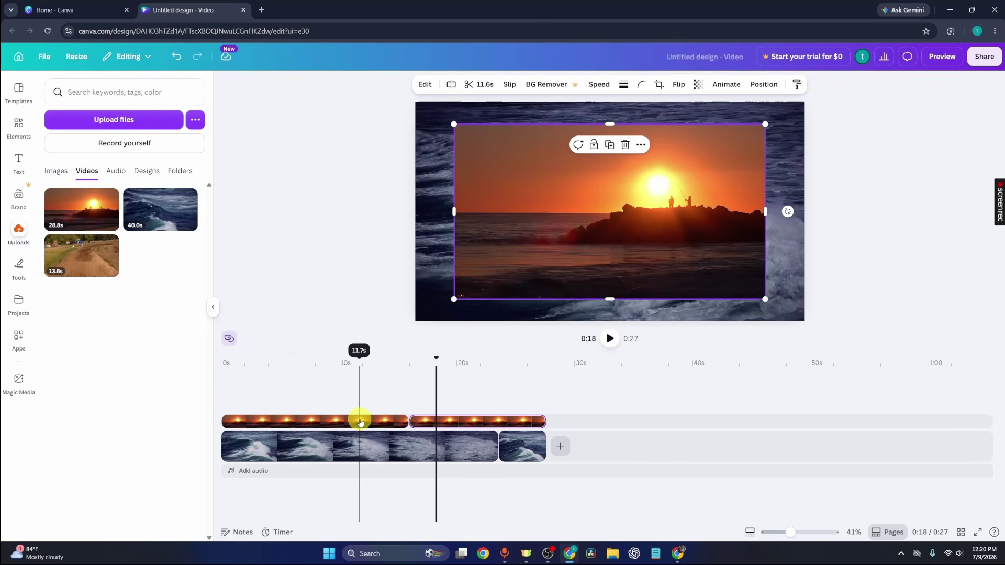
{"action": "left_click", "coordinate": [360, 422]}
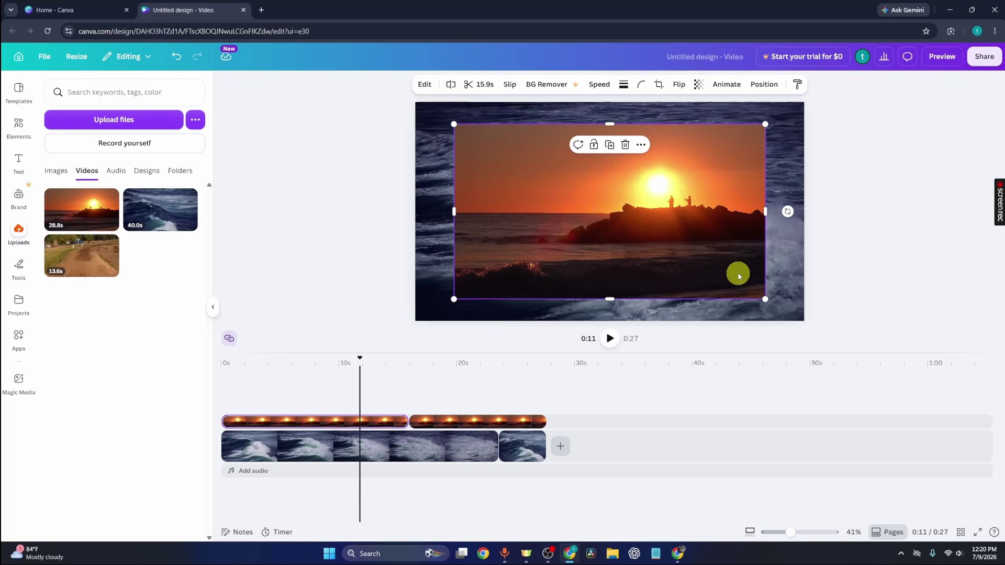
{"action": "left_click_drag", "start_coordinate": [766, 298], "coordinate": [795, 275]}
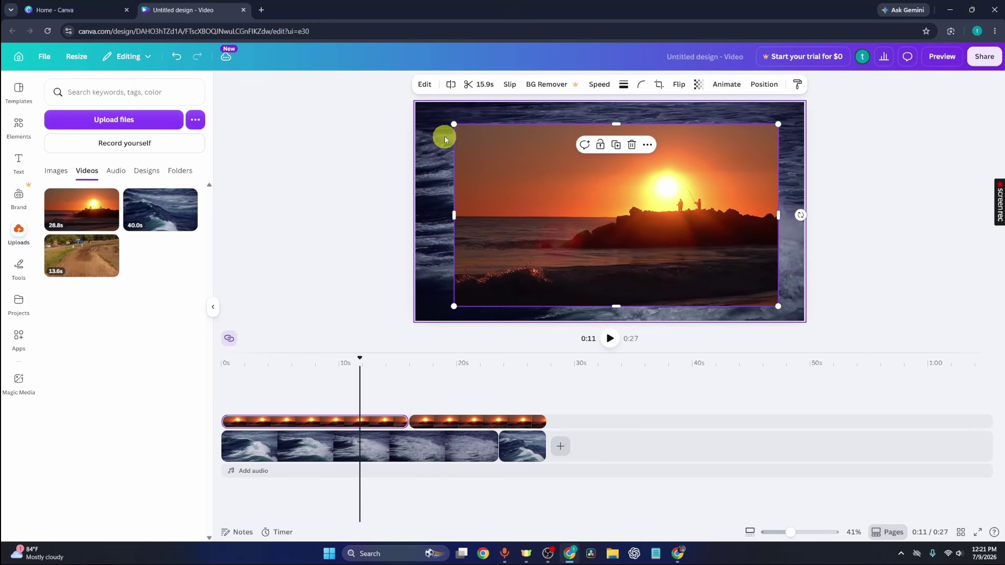
{"action": "left_click_drag", "start_coordinate": [452, 123], "coordinate": [414, 103]}
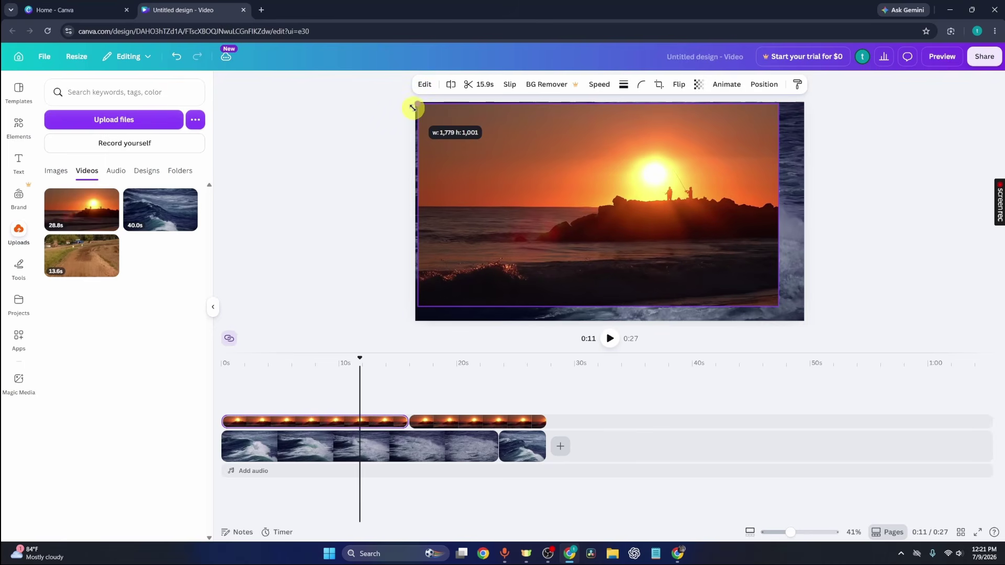
{"action": "left_click_drag", "start_coordinate": [782, 311], "coordinate": [808, 319]}
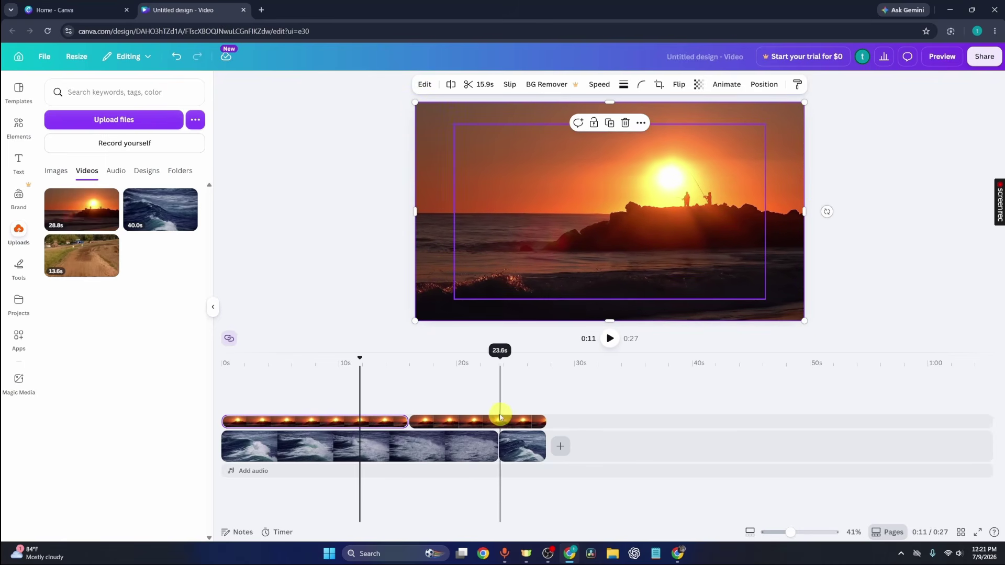
Delete the second sunset overlay piece and trim the remaining piece's start to about 11 seconds on the timeline.
{"action": "left_click", "coordinate": [440, 420]}
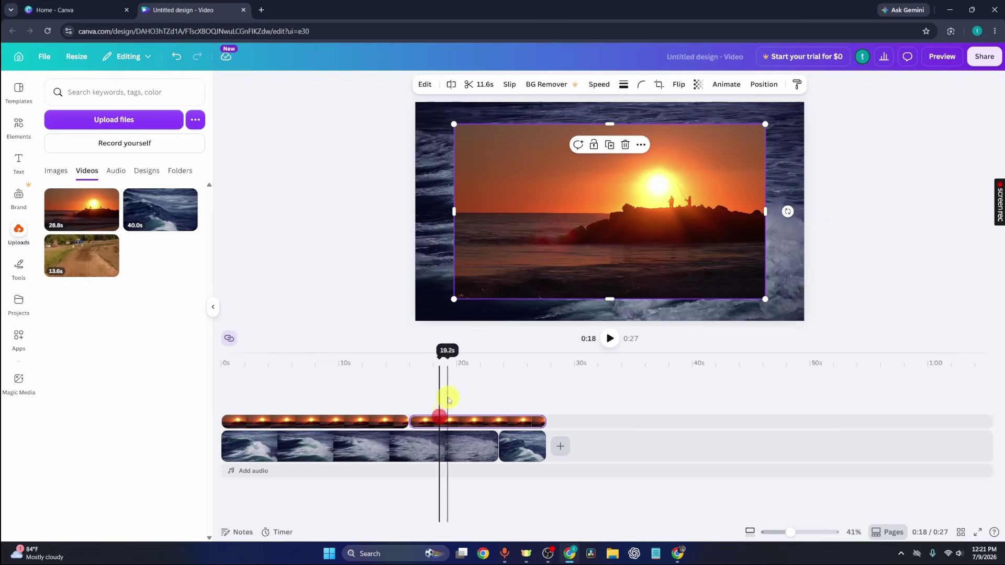
{"action": "key", "text": "Delete"}
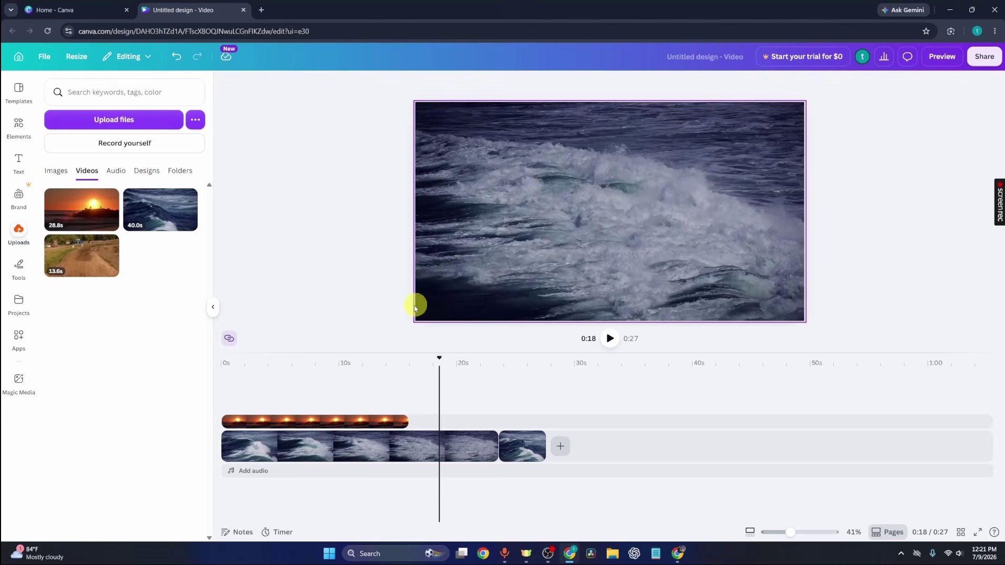
{"action": "left_click", "coordinate": [313, 419]}
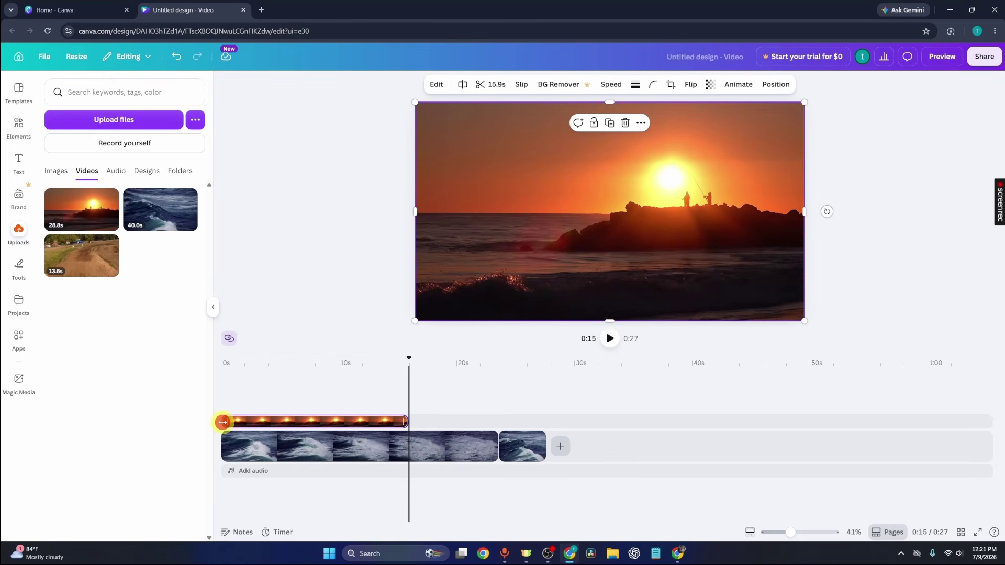
{"action": "left_click_drag", "start_coordinate": [223, 422], "coordinate": [344, 398]}
Play the video from just before the sunset overlay to check how it covers the wave clip.
{"action": "left_click", "coordinate": [339, 382]}
{"action": "left_click", "coordinate": [324, 381]}
{"action": "key", "text": "space"}
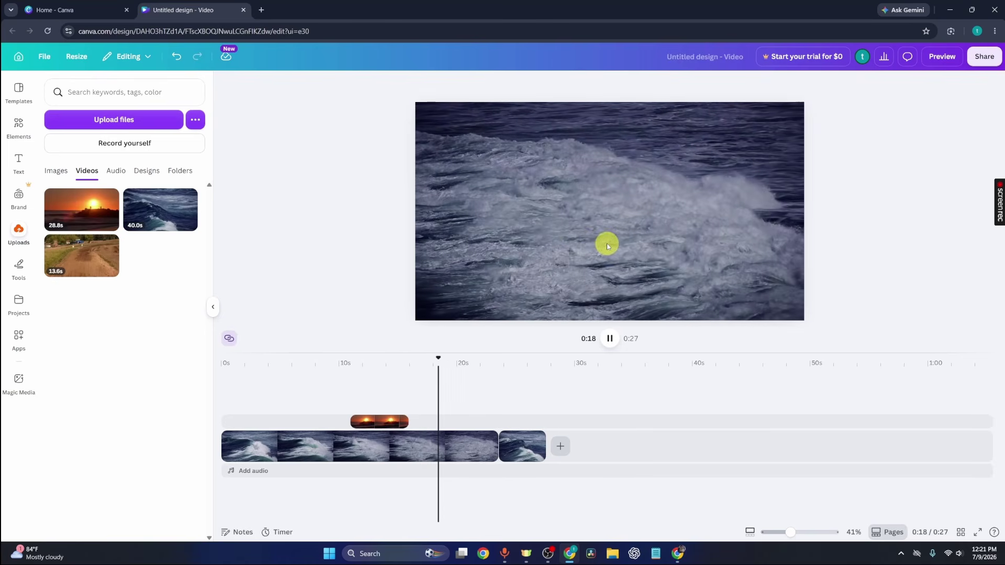
Overlay the dirt track clip above the sunset overlay and trim its end to 15.9 seconds on the timeline.
{"action": "key", "text": "space"}
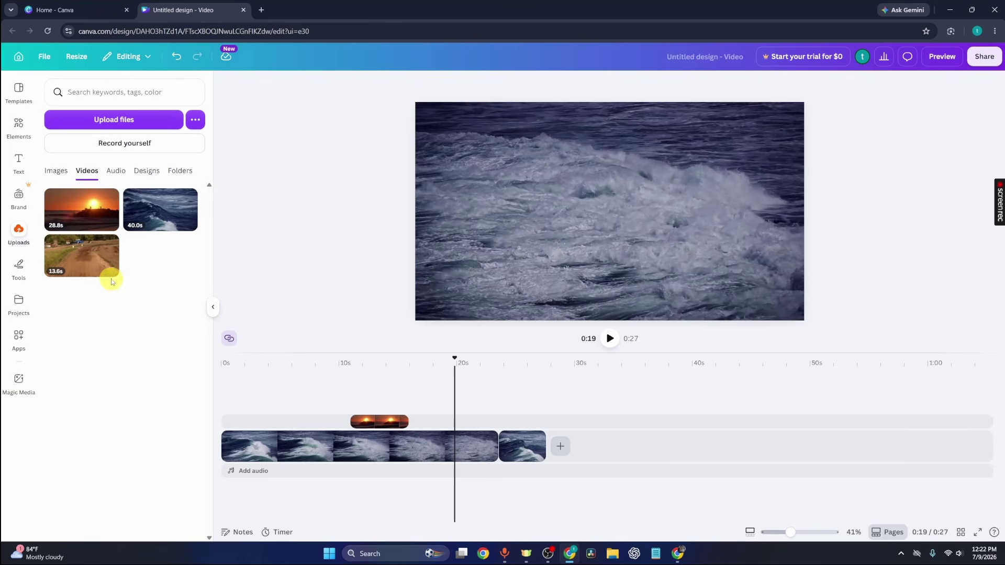
{"action": "left_click_drag", "start_coordinate": [88, 258], "coordinate": [406, 419]}
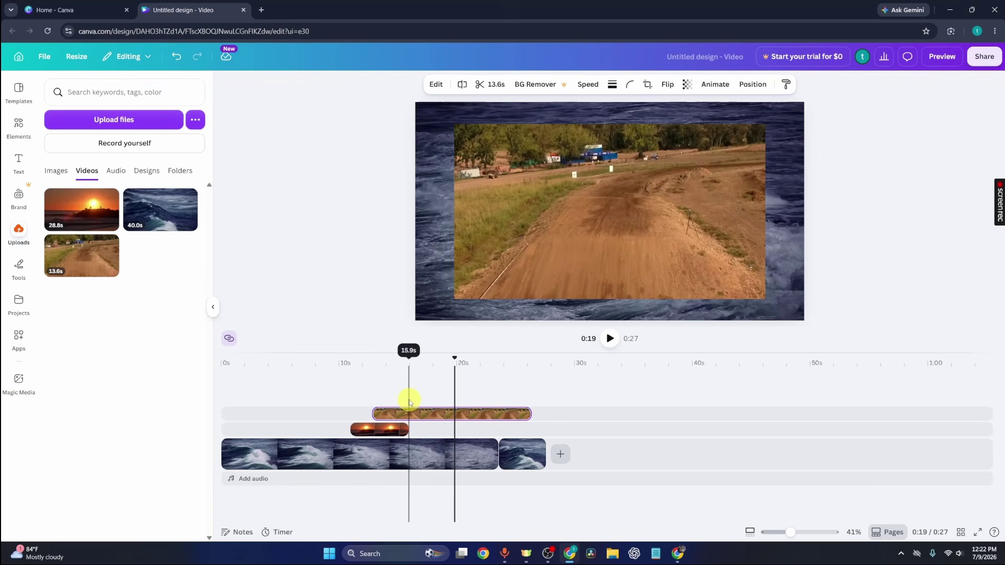
{"action": "left_click_drag", "start_coordinate": [529, 413], "coordinate": [407, 398]}
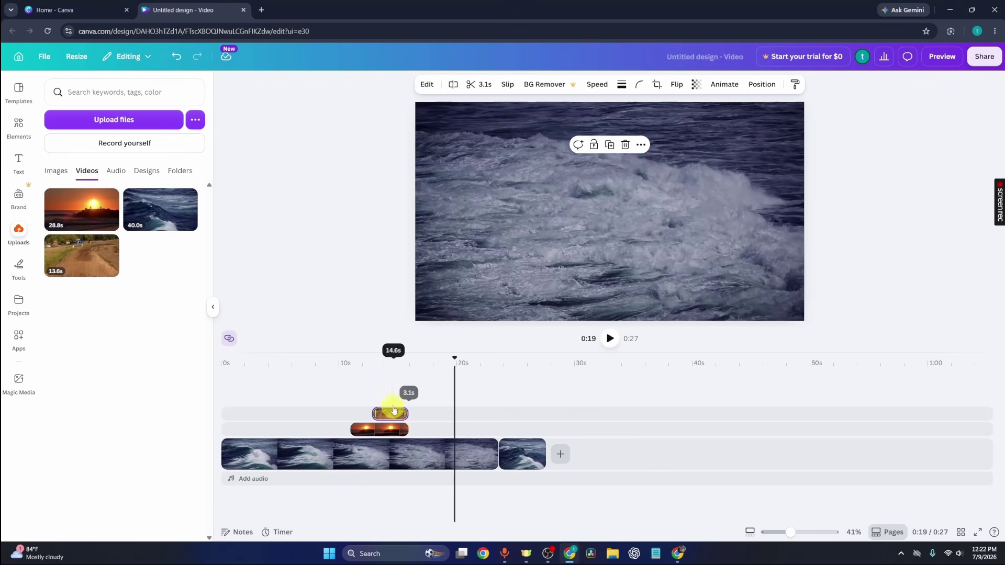
Play the section where the dirt track clip starts over the sunset overlay to check how the layers stack.
{"action": "left_click", "coordinate": [371, 380]}
{"action": "key", "text": "space"}
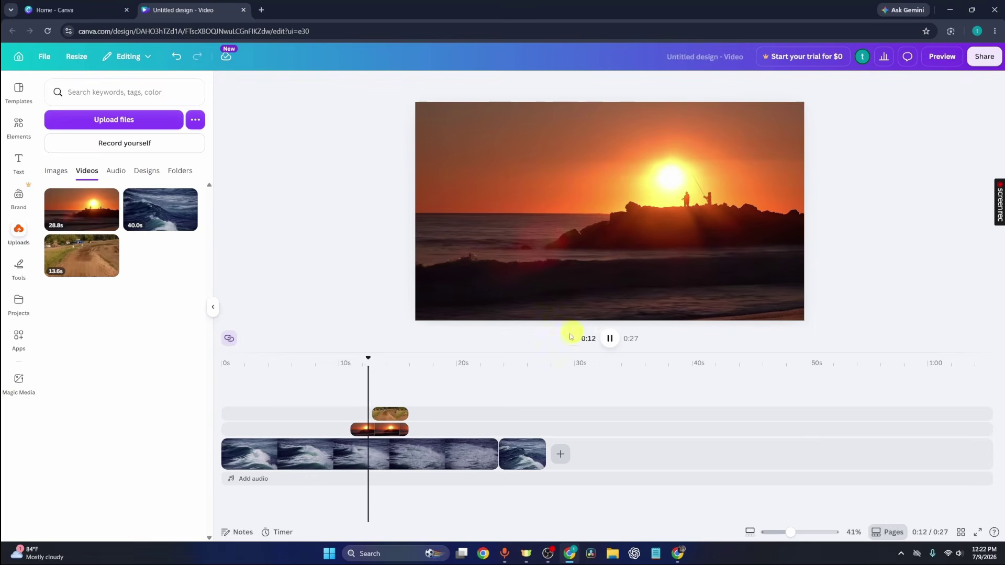
{"action": "key", "text": "space"}
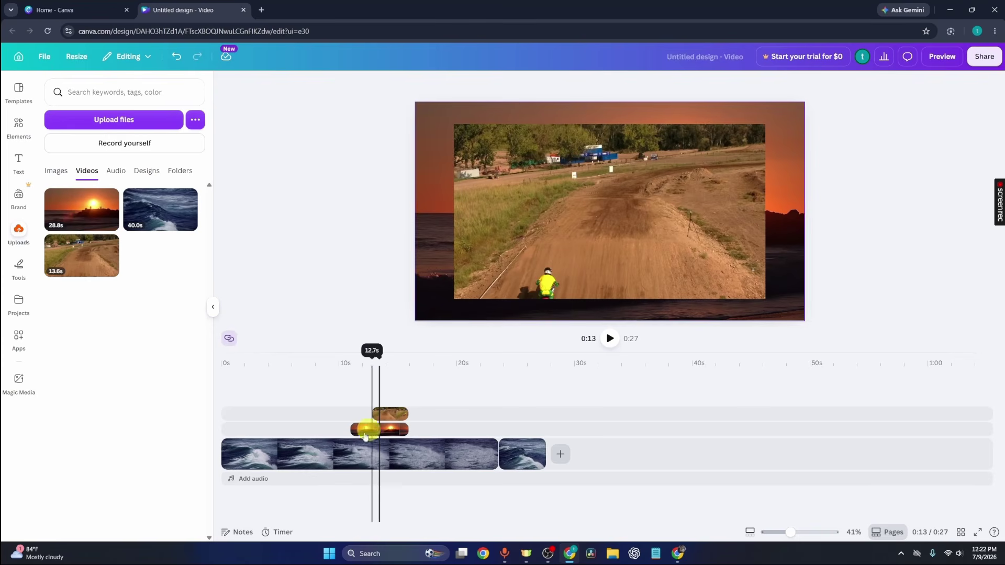
{"action": "left_click", "coordinate": [347, 360]}
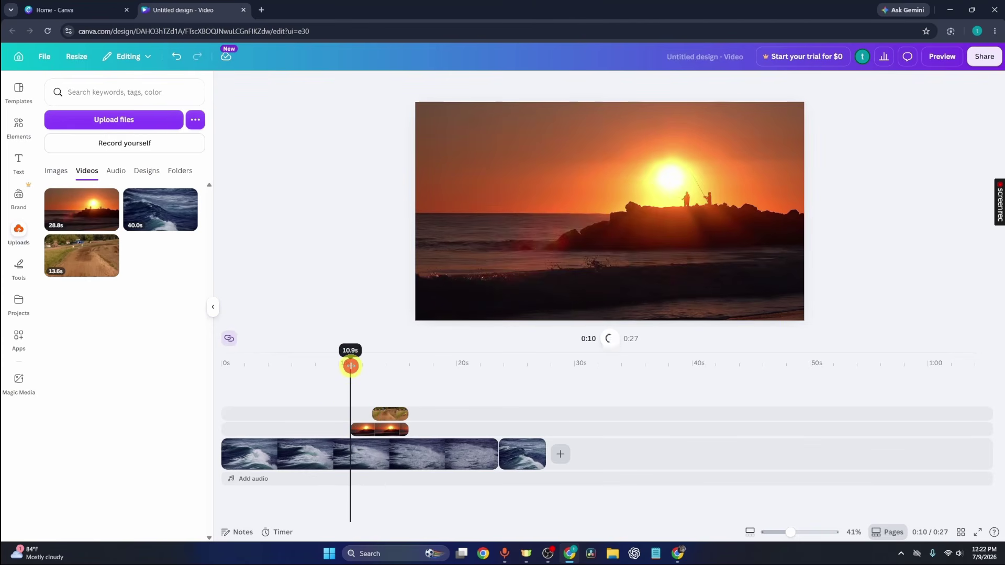
{"action": "left_click", "coordinate": [348, 374]}
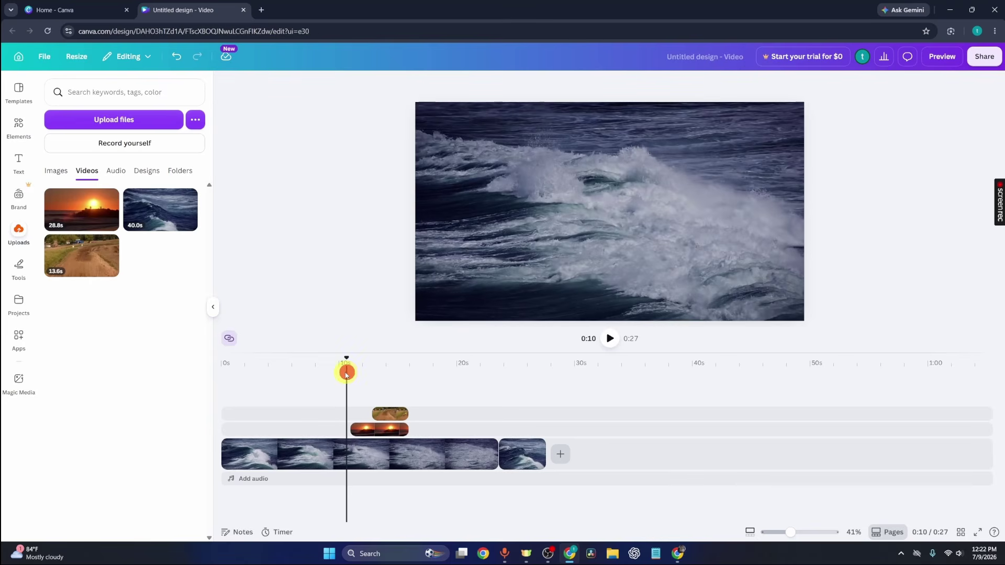
Shrink the sunset overlay from its lower-right corner to about two thirds of the frame and play the section to check the layering.
{"action": "left_click", "coordinate": [379, 429]}
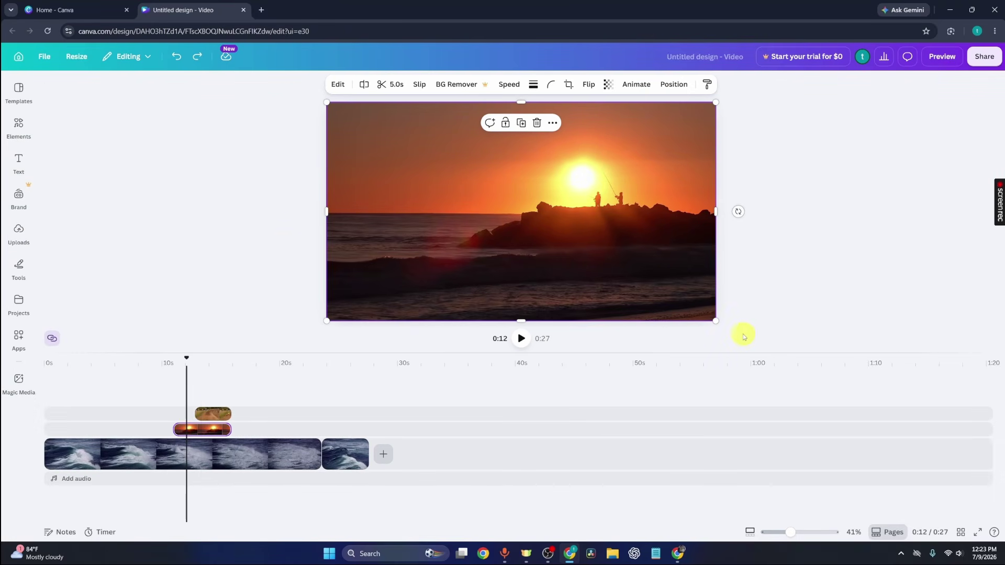
{"action": "left_click_drag", "start_coordinate": [715, 321], "coordinate": [578, 243]}
{"action": "left_click", "coordinate": [162, 375]}
{"action": "key", "text": "space"}
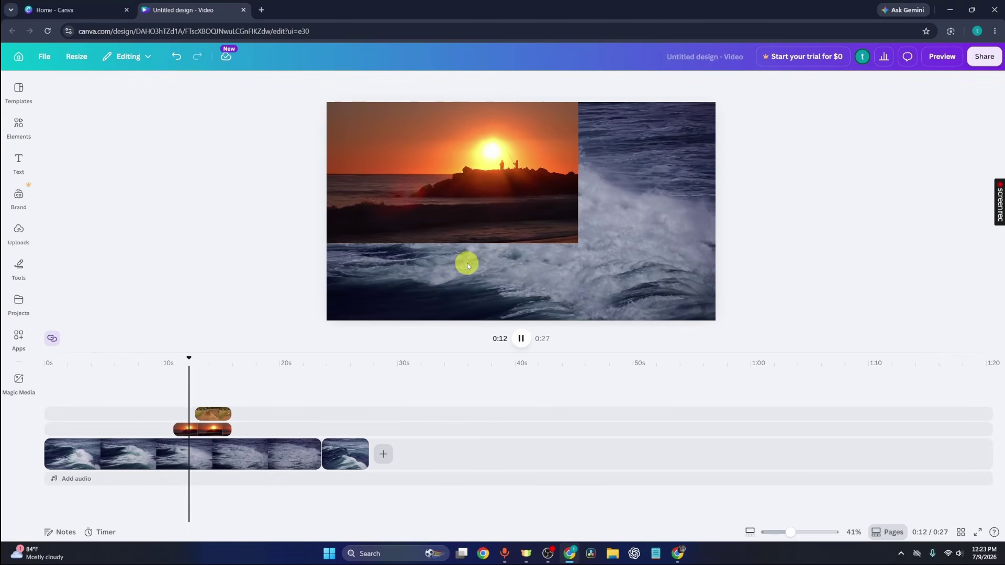
{"action": "key", "text": "space"}
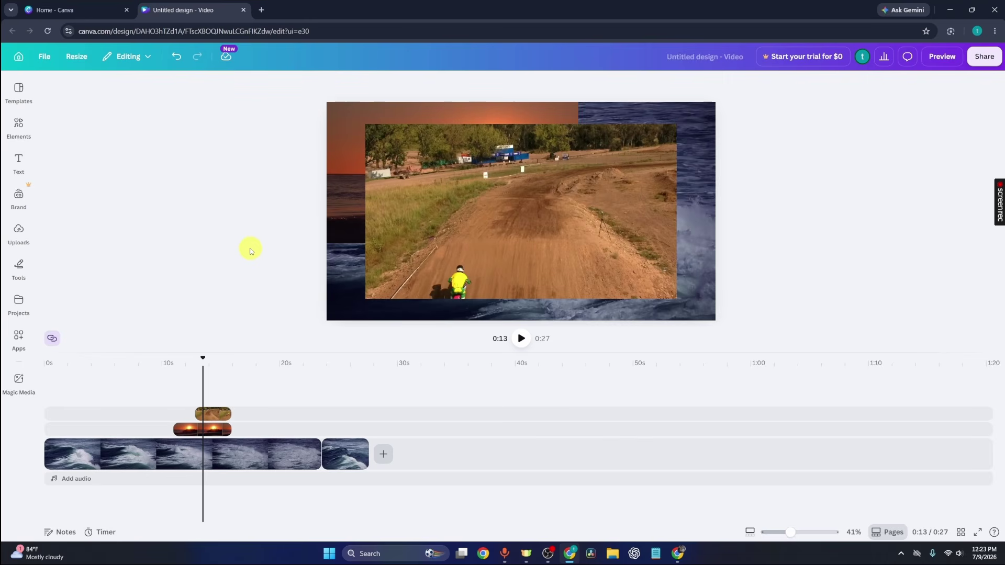
Search the elements for "cat" videos and append the 16-second orange cat clip to the end of the main track.
{"action": "left_click", "coordinate": [19, 128]}
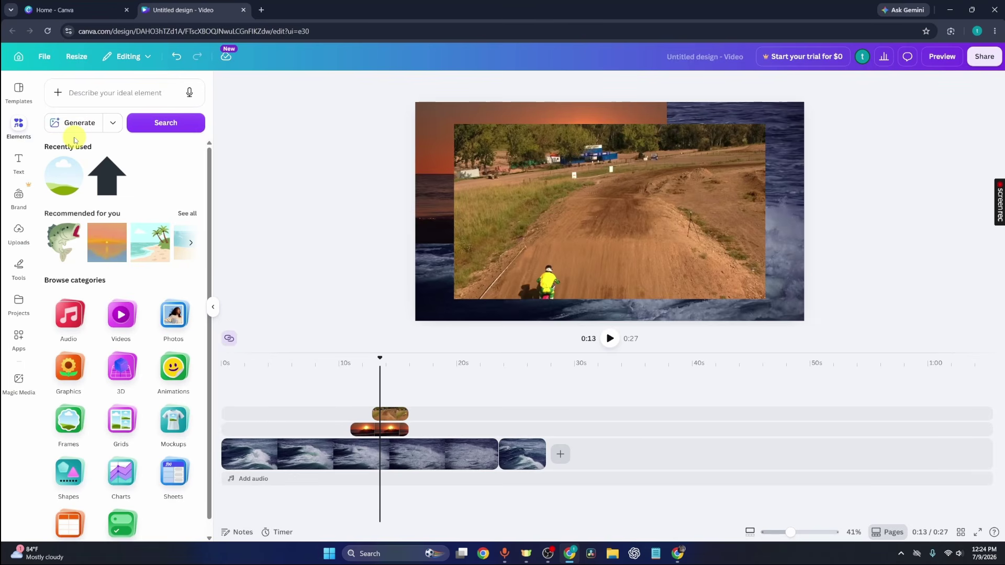
{"action": "left_click", "coordinate": [112, 93]}
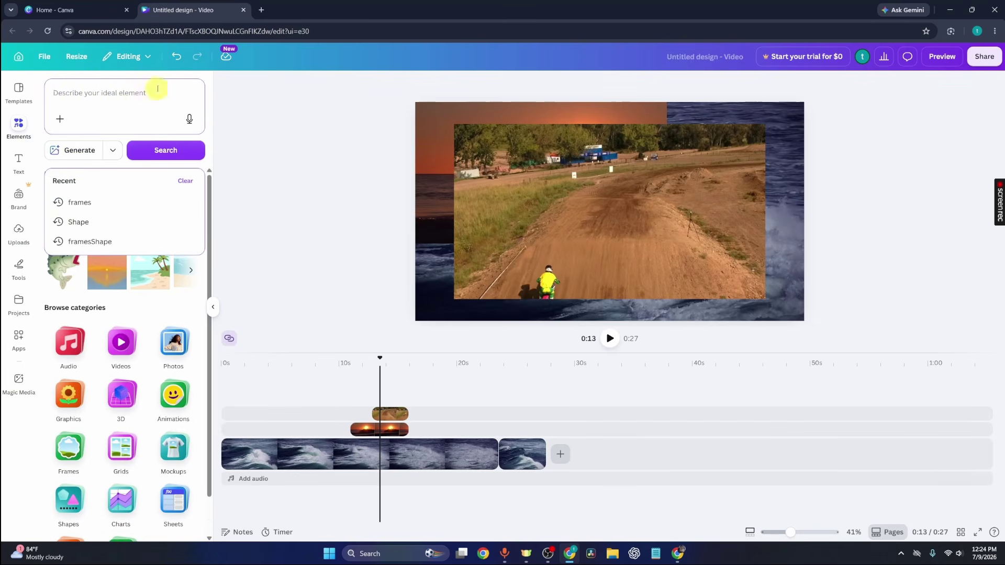
{"action": "type", "text": "cat"}
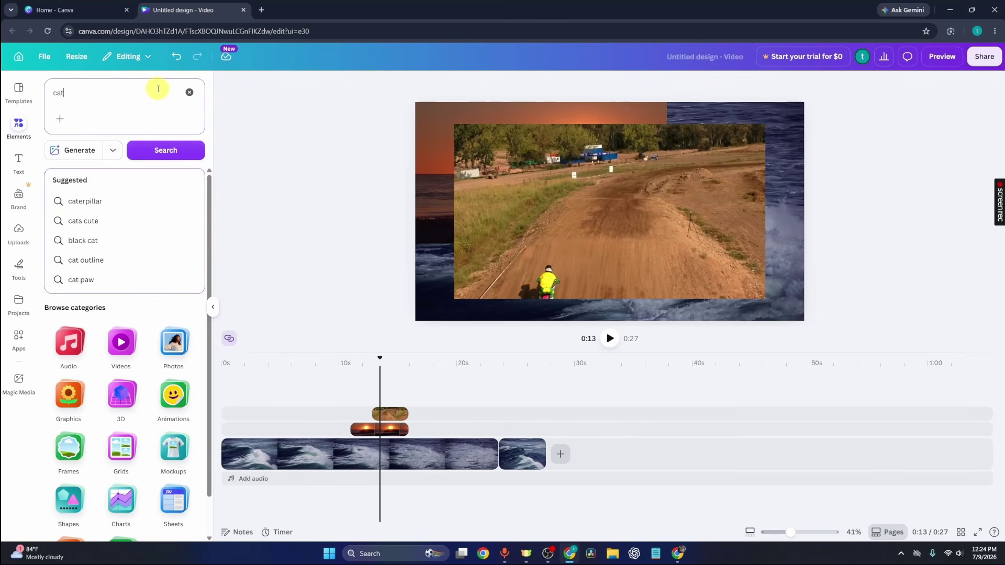
{"action": "key", "text": "Return"}
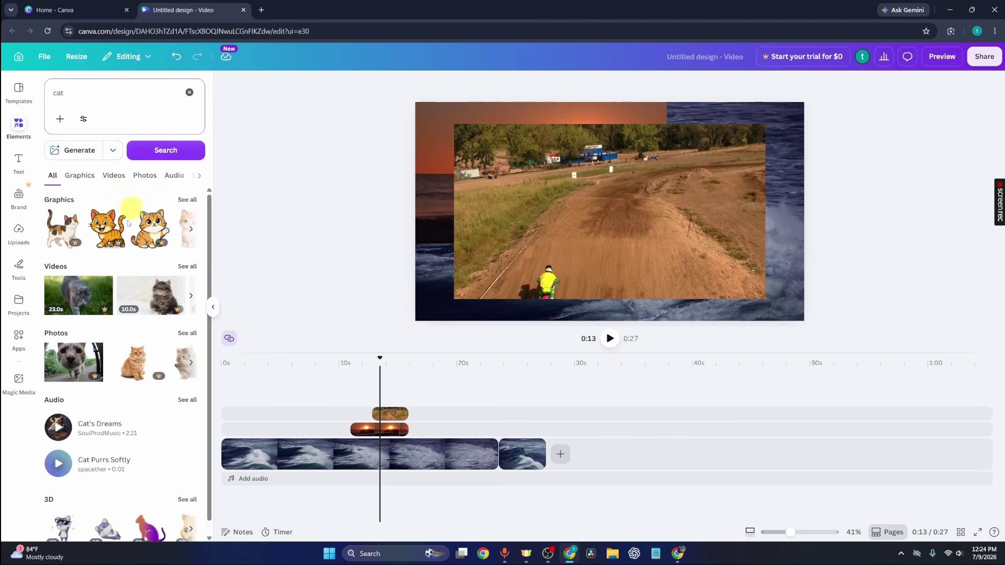
{"action": "scroll", "coordinate": [105, 361], "scroll_direction": "down", "scroll_amount": 1}
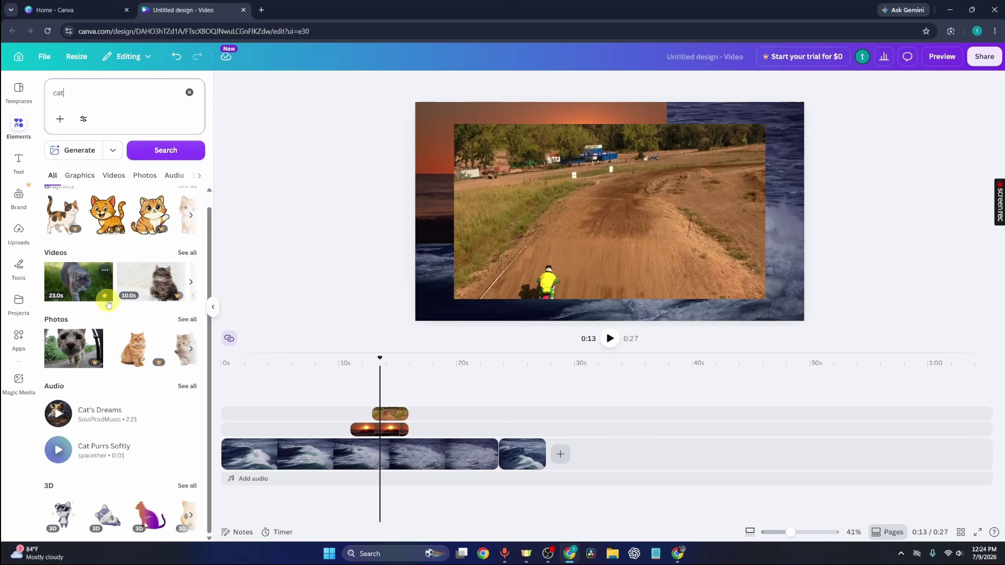
{"action": "mouse_move", "coordinate": [109, 299]}
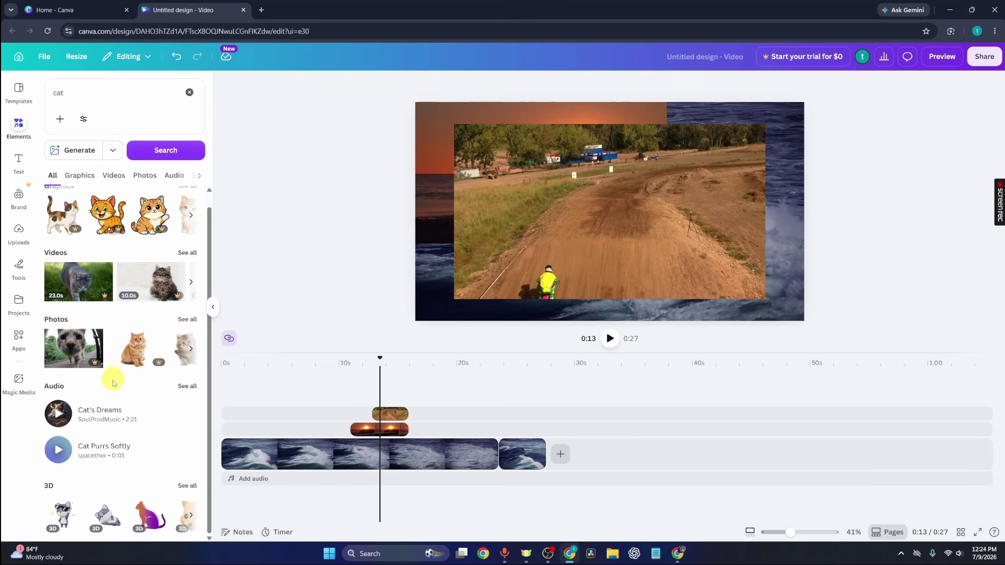
{"action": "left_click", "coordinate": [114, 175]}
{"action": "left_click_drag", "start_coordinate": [118, 343], "coordinate": [625, 455]}
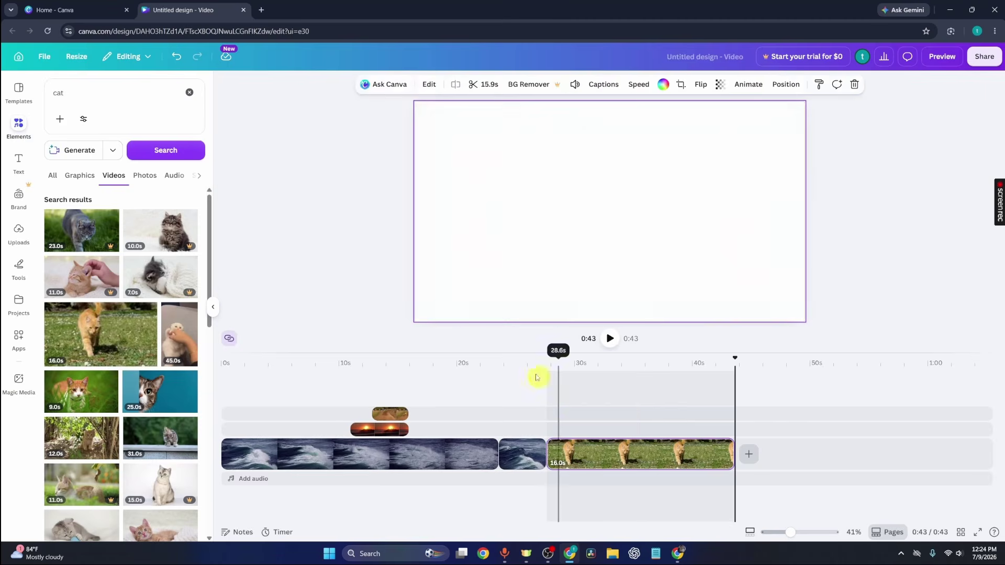
Play the start of the orange cat clip to preview it.
{"action": "left_click", "coordinate": [541, 385]}
{"action": "key", "text": "space"}
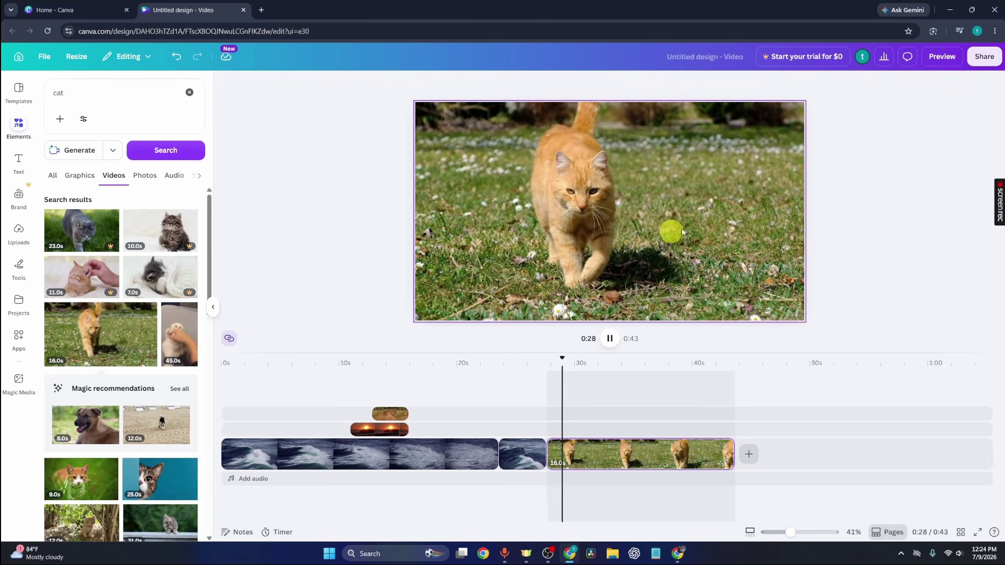
{"action": "key", "text": "space"}
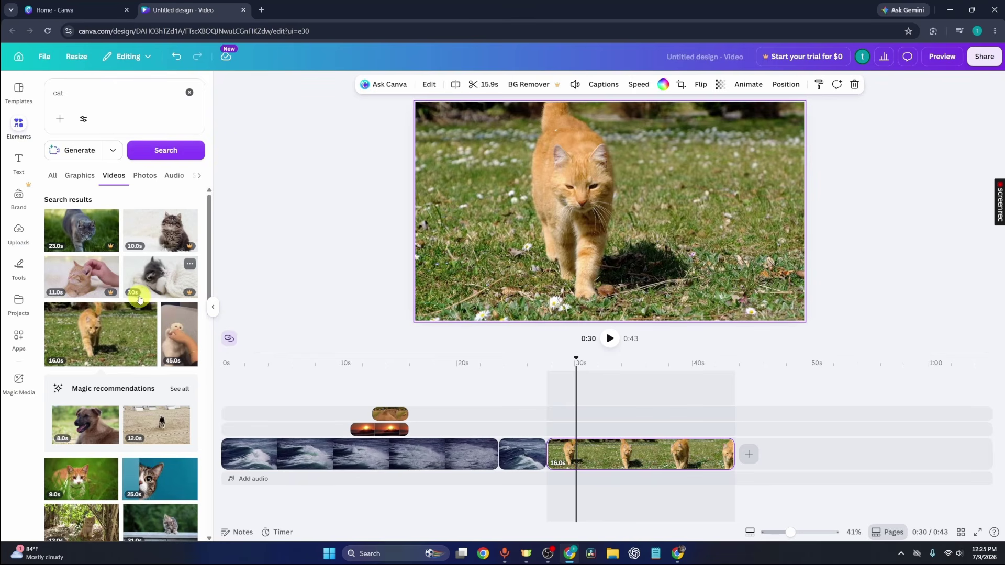
Generate an AI video from the "cat" prompt and overlay it above the orange cat clip from about 28 seconds.
{"action": "left_click", "coordinate": [81, 151]}
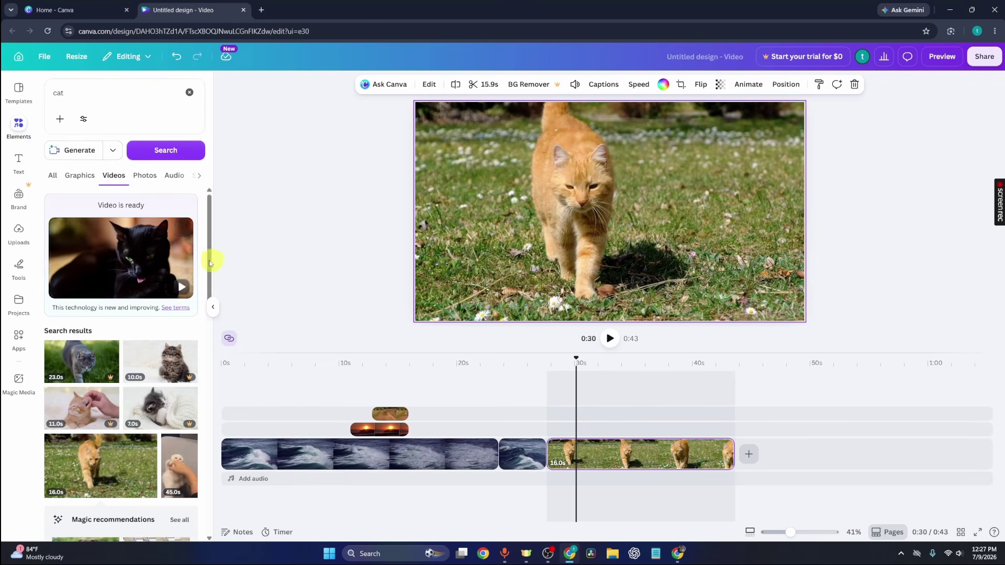
{"action": "left_click", "coordinate": [117, 268]}
{"action": "left_click_drag", "start_coordinate": [116, 269], "coordinate": [580, 413]}
Play the video from about 28 seconds to preview the generated black cat overlay.
{"action": "left_click", "coordinate": [558, 375]}
{"action": "key", "text": "space"}
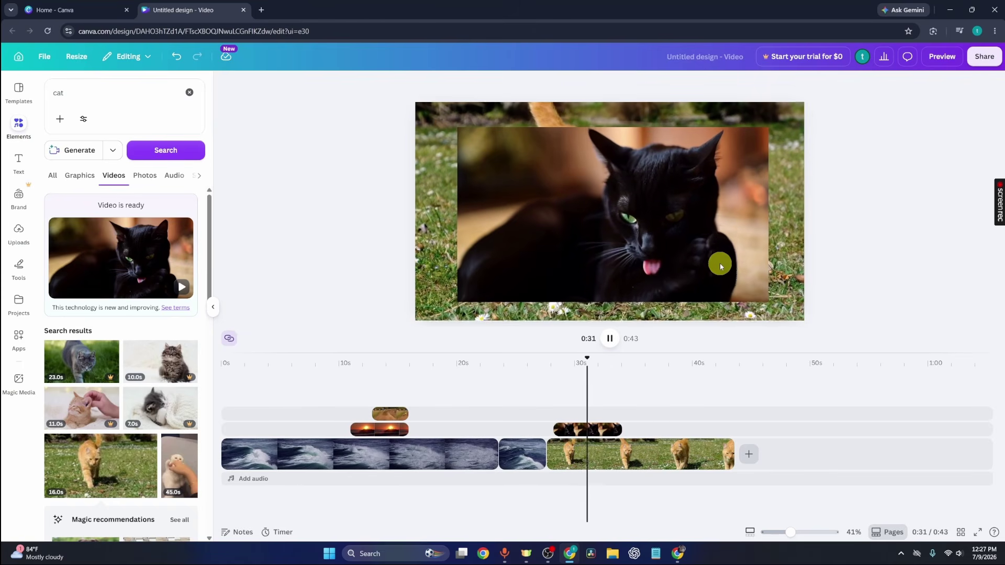
{"action": "key", "text": "space"}
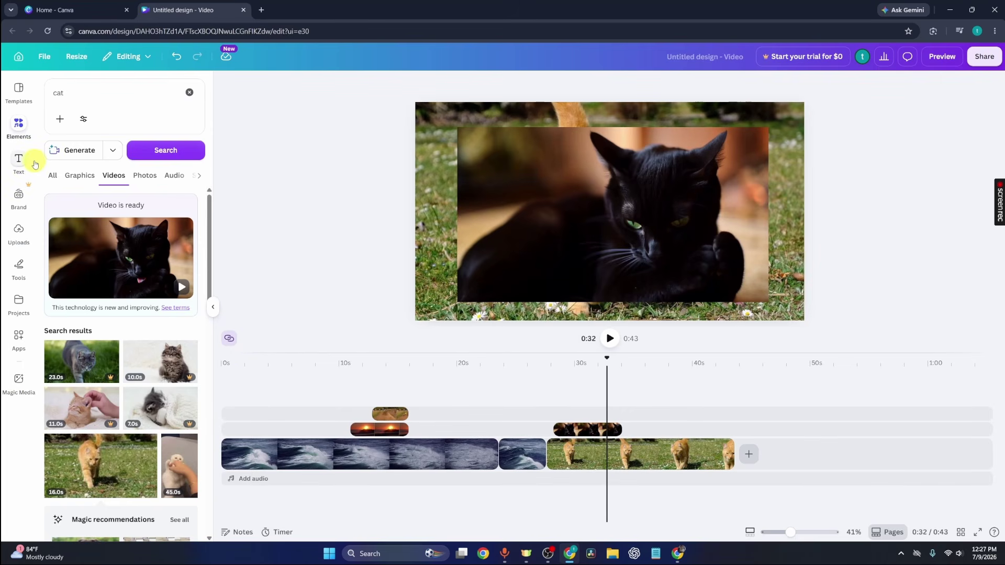
Add a text box over the black cat overlay at 32 seconds reading "cat".
{"action": "left_click", "coordinate": [33, 163]}
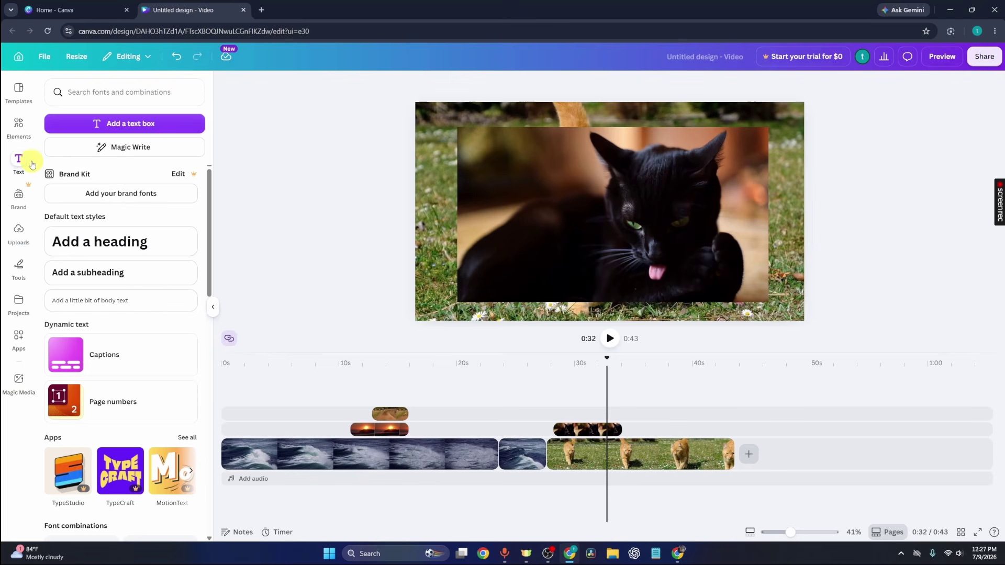
{"action": "left_click", "coordinate": [105, 130]}
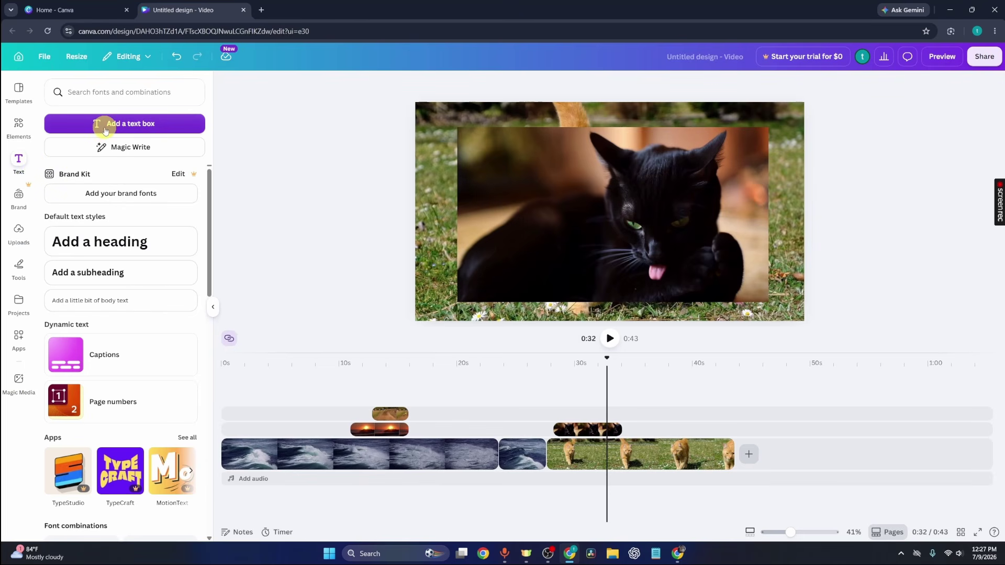
{"action": "left_click", "coordinate": [127, 129]}
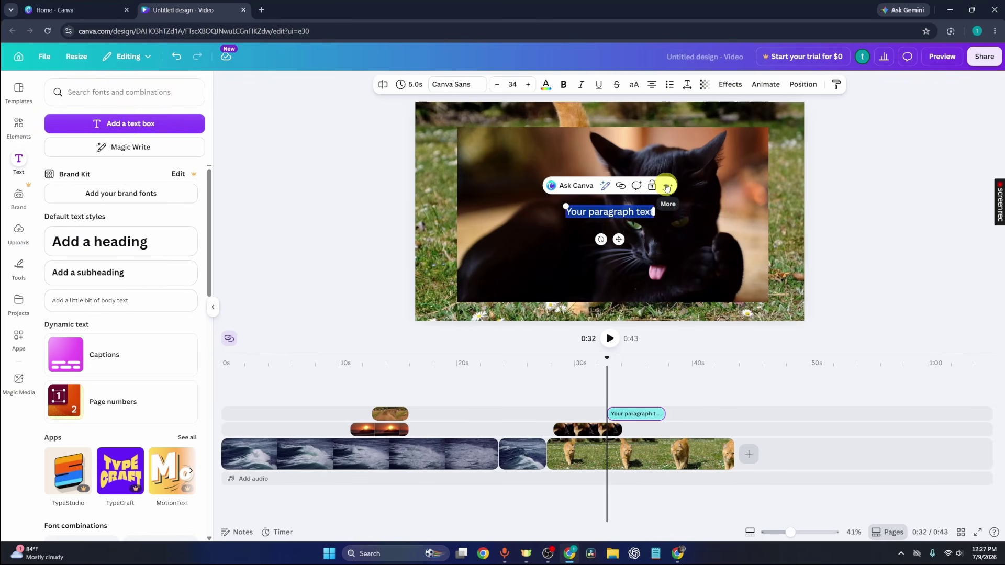
{"action": "type", "text": "Cay"}
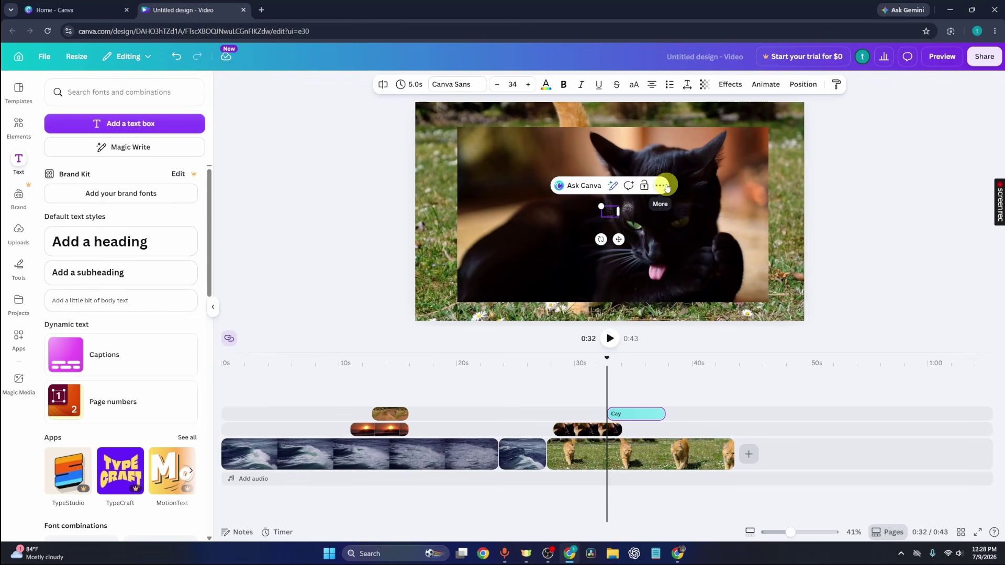
{"action": "type", "text": "sa"}
{"action": "key", "text": "BackSpace"}
{"action": "key", "text": "BackSpace"}
{"action": "type", "text": "at"}
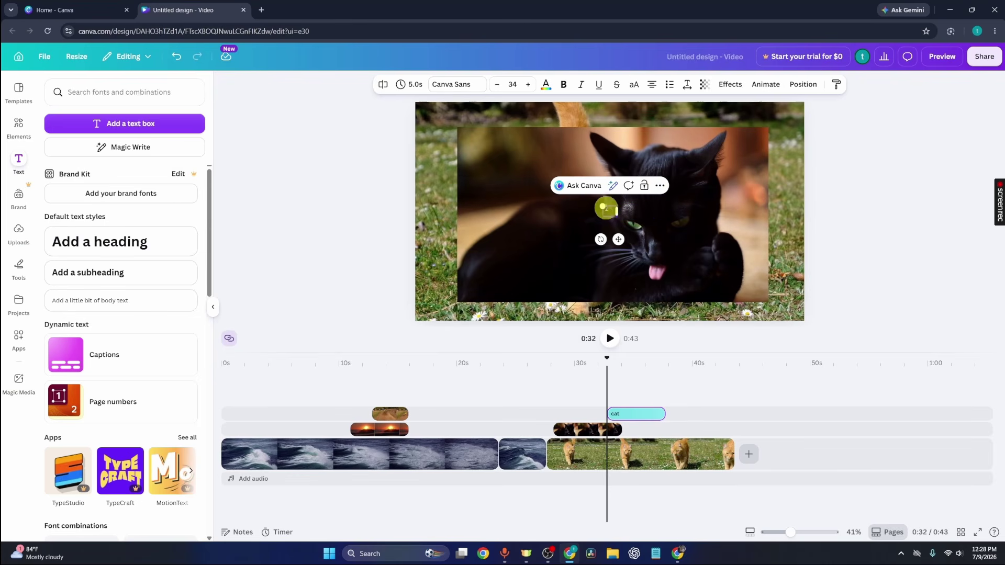
Change the "cat" text's color to white throughout the design and enlarge the text to font size 100.
{"action": "left_click_drag", "start_coordinate": [601, 204], "coordinate": [583, 191]}
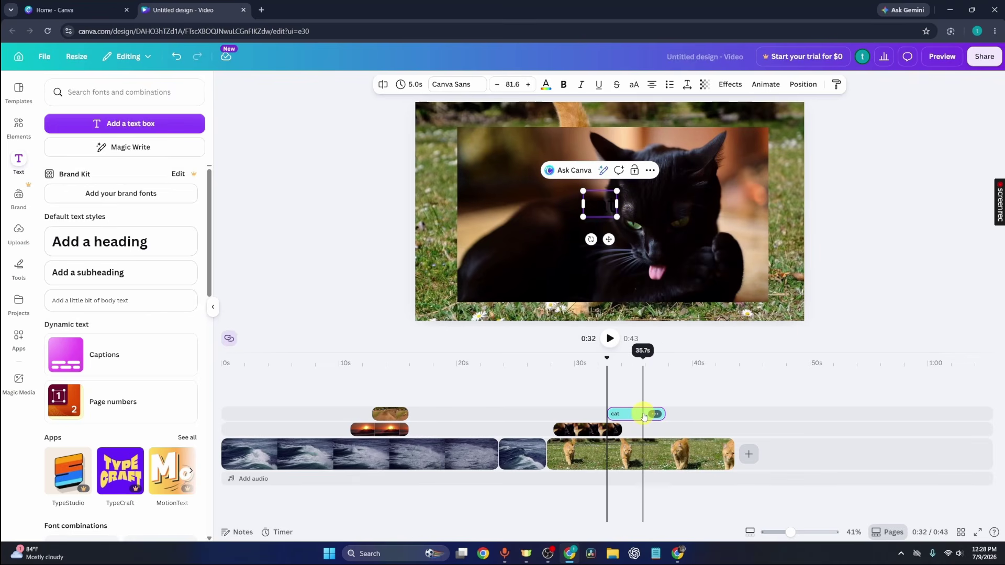
{"action": "left_click", "coordinate": [546, 85]}
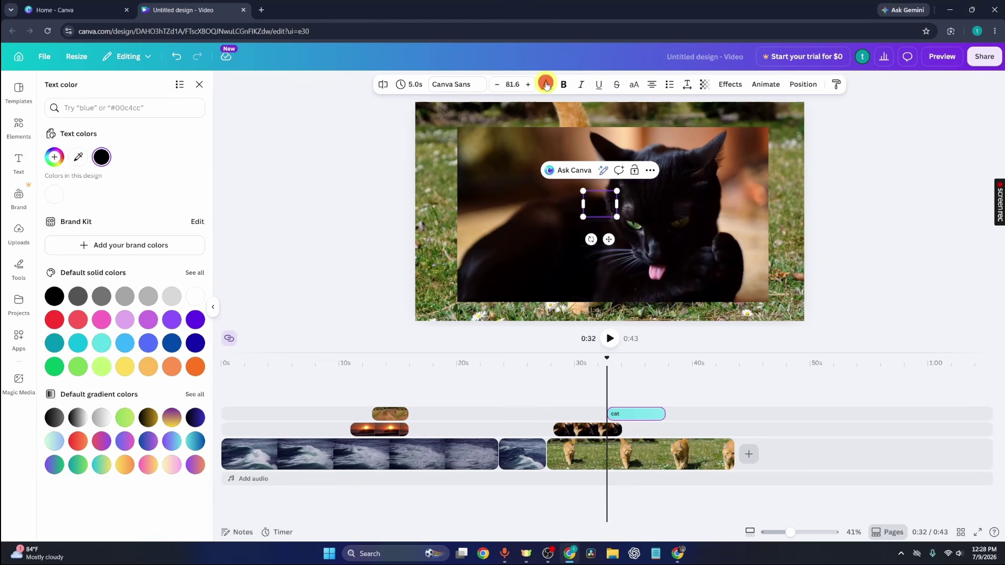
{"action": "left_click", "coordinate": [197, 297]}
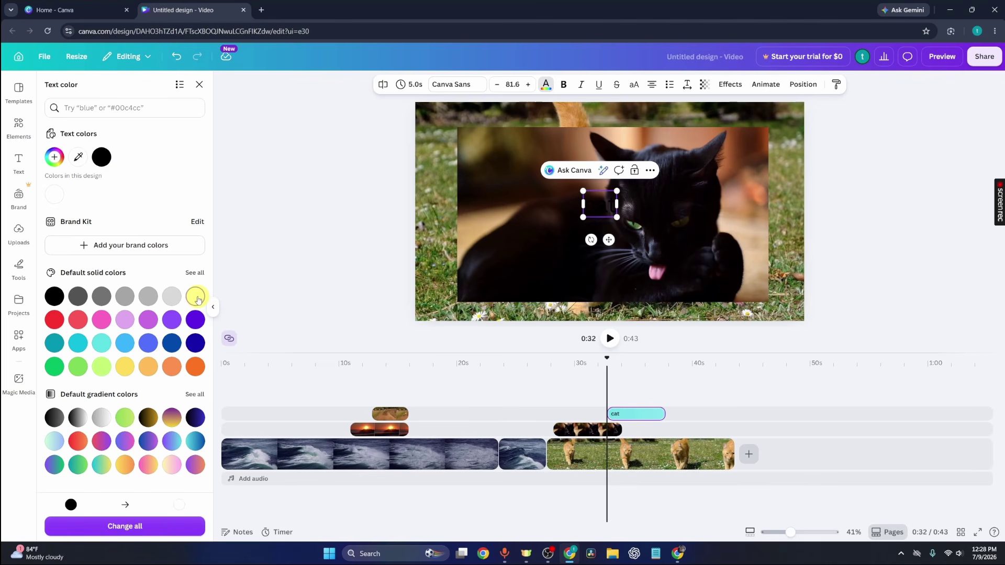
{"action": "left_click", "coordinate": [160, 523]}
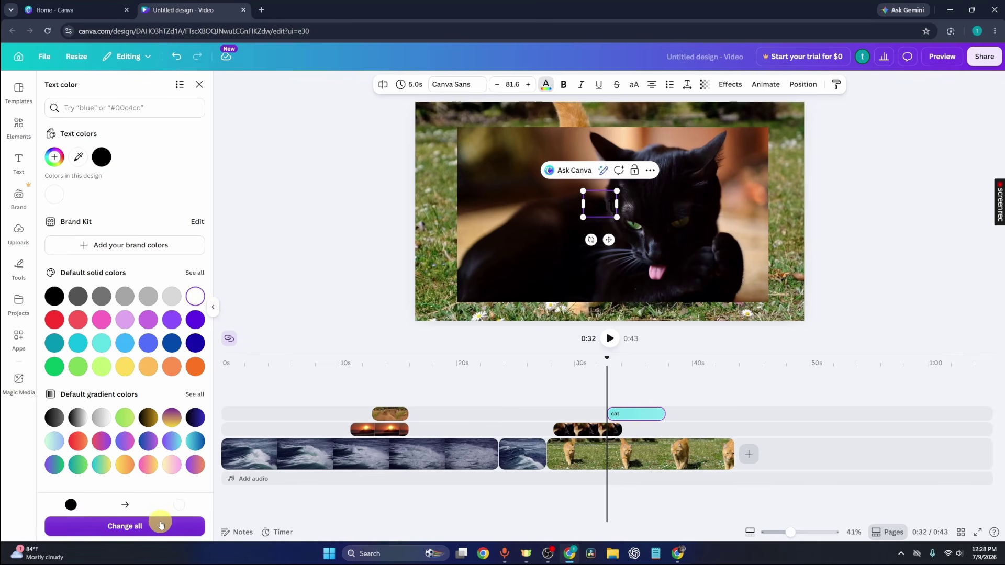
{"action": "left_click", "coordinate": [160, 525]}
{"action": "left_click_drag", "start_coordinate": [619, 216], "coordinate": [659, 187]}
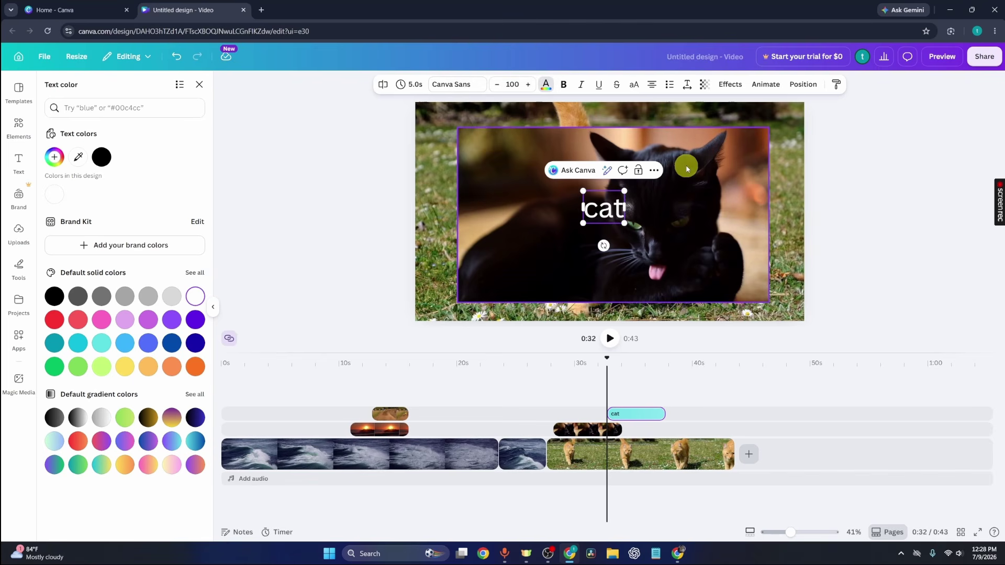
{"action": "left_click", "coordinate": [199, 85]}
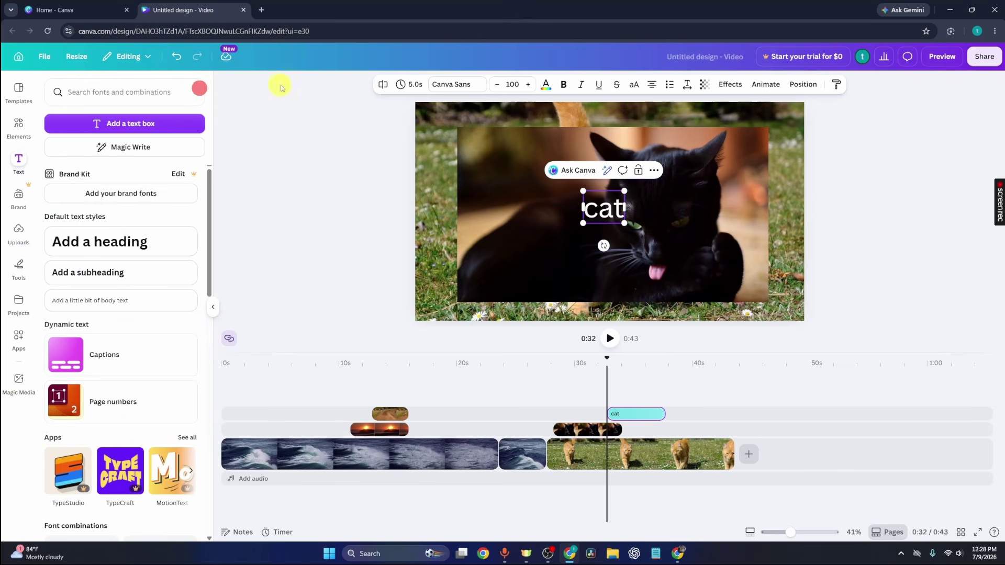
Add a heading text over the black cat overlay at 32 seconds reading "GudeRealm".
{"action": "left_click", "coordinate": [20, 164]}
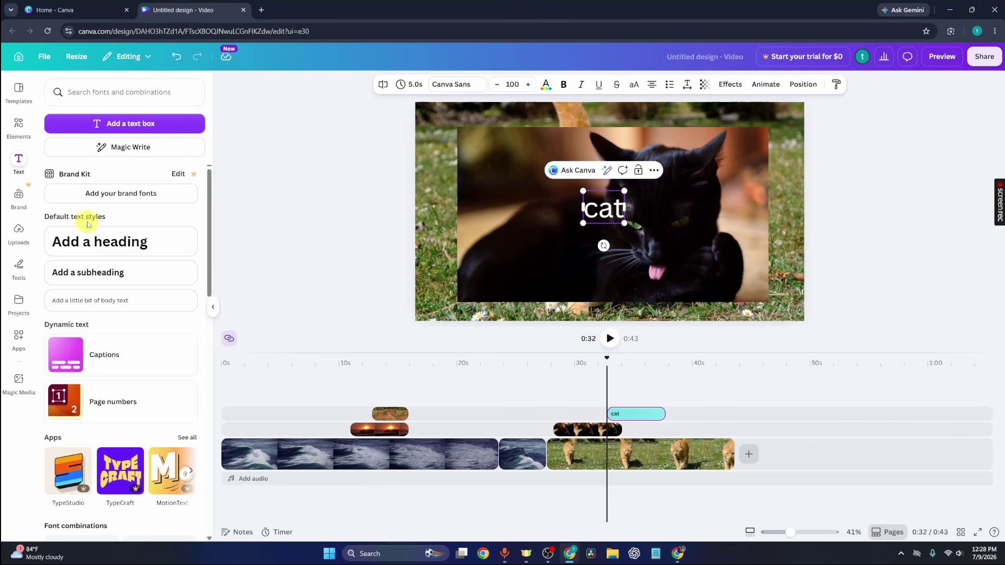
{"action": "left_click", "coordinate": [115, 245]}
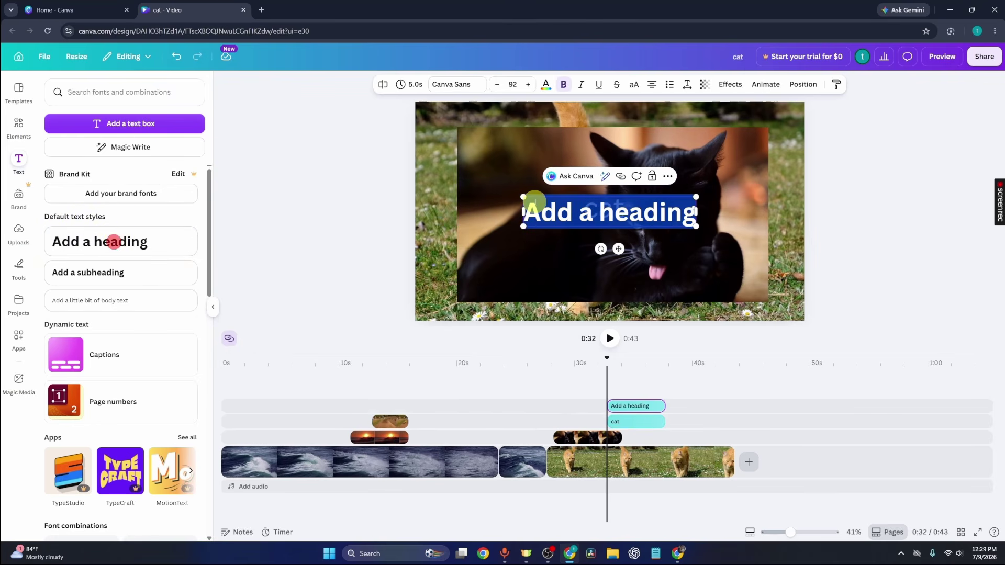
{"action": "left_click", "coordinate": [589, 213]}
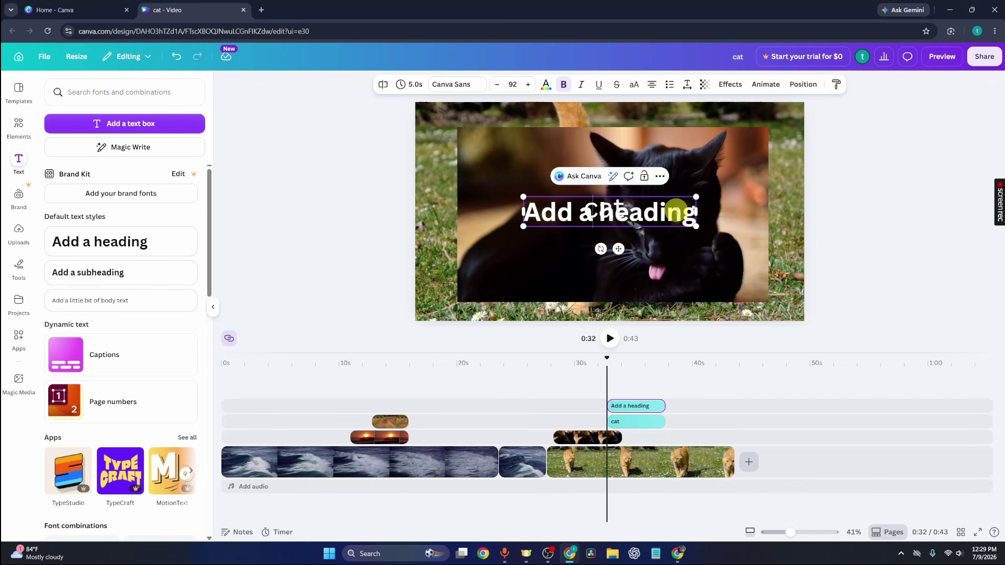
{"action": "type", "text": "a"}
{"action": "key", "text": "ctrl+a"}
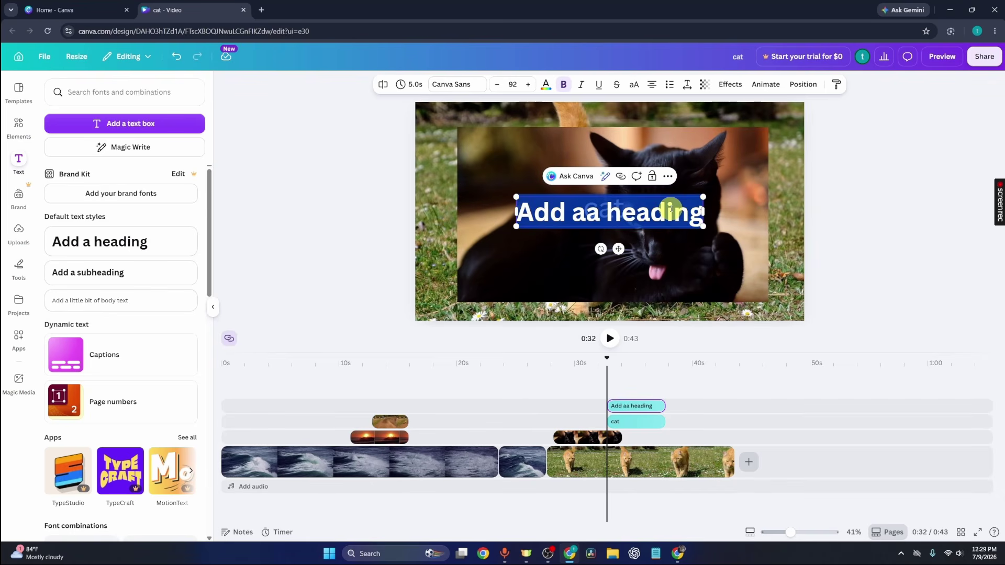
{"action": "key", "text": "BackSpace"}
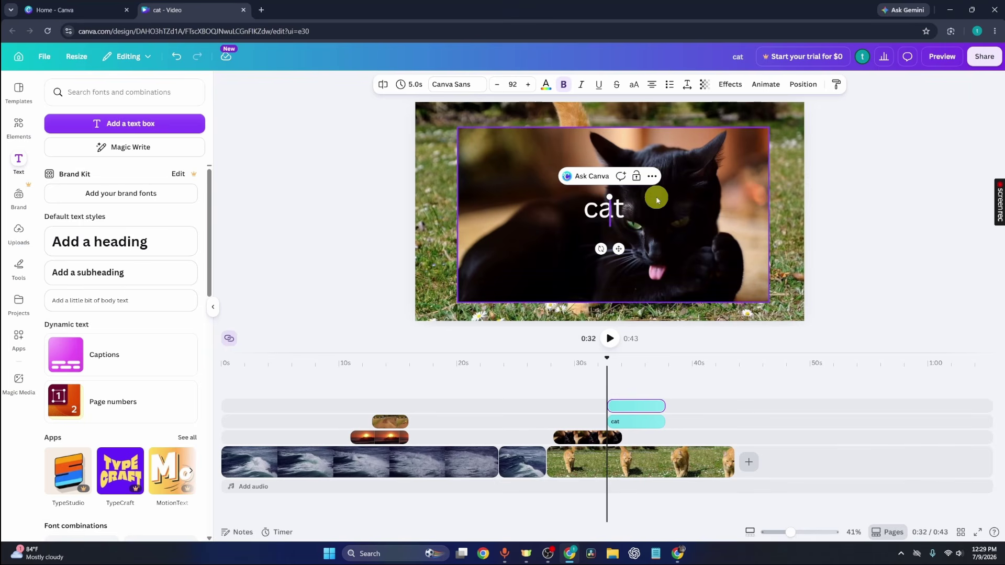
{"action": "type", "text": "Gude"}
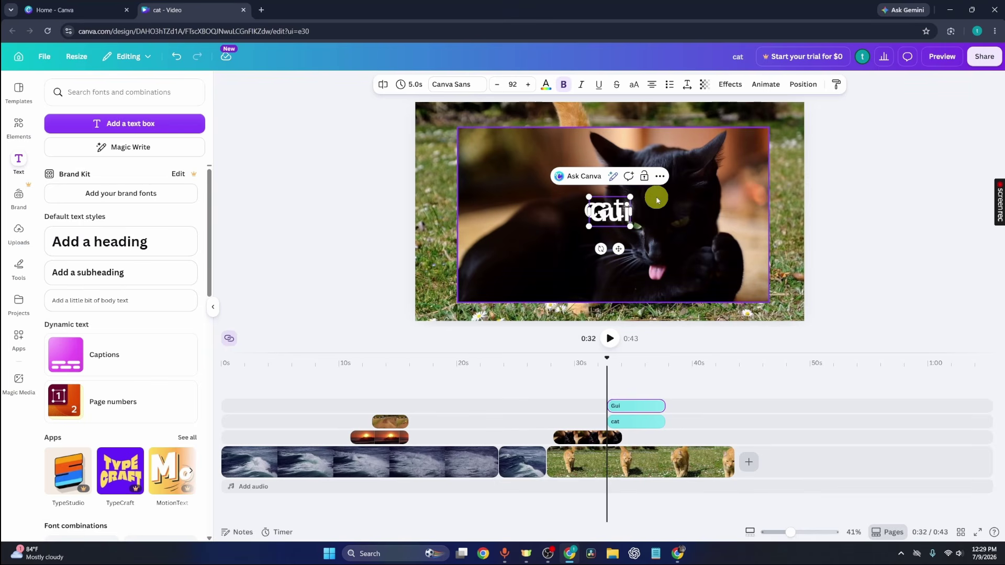
{"action": "type", "text": "Realm"}
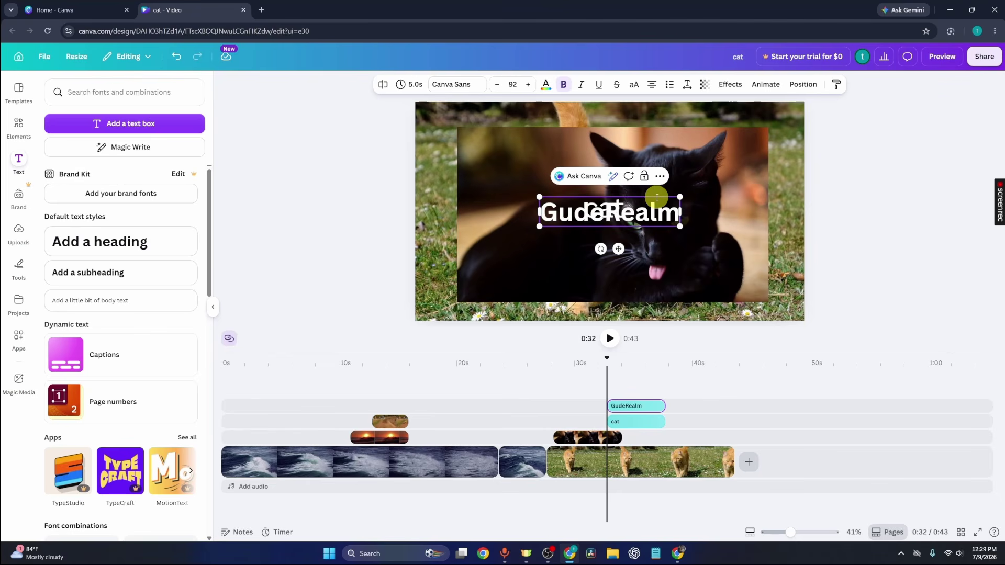
Move the "GudeRealm" heading up so it sits above the "cat" text.
{"action": "left_click_drag", "start_coordinate": [621, 222], "coordinate": [621, 249]}
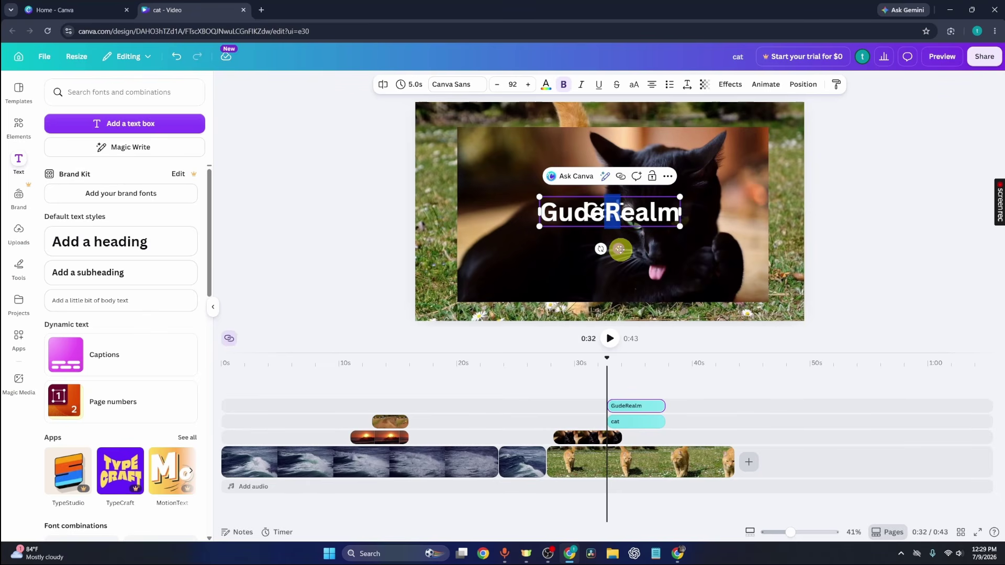
{"action": "left_click_drag", "start_coordinate": [620, 249], "coordinate": [613, 207]}
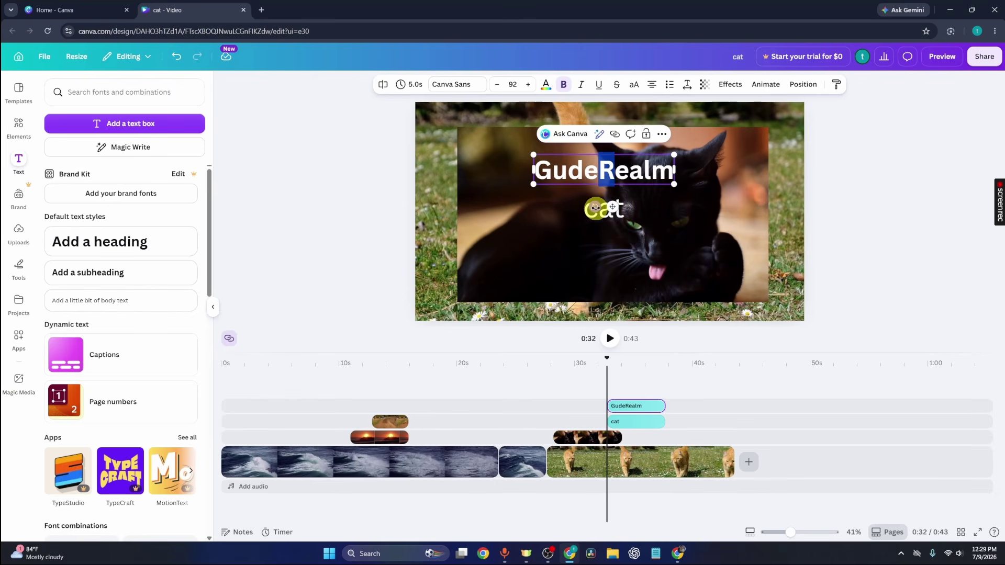
{"action": "left_click_drag", "start_coordinate": [595, 209], "coordinate": [599, 291]}
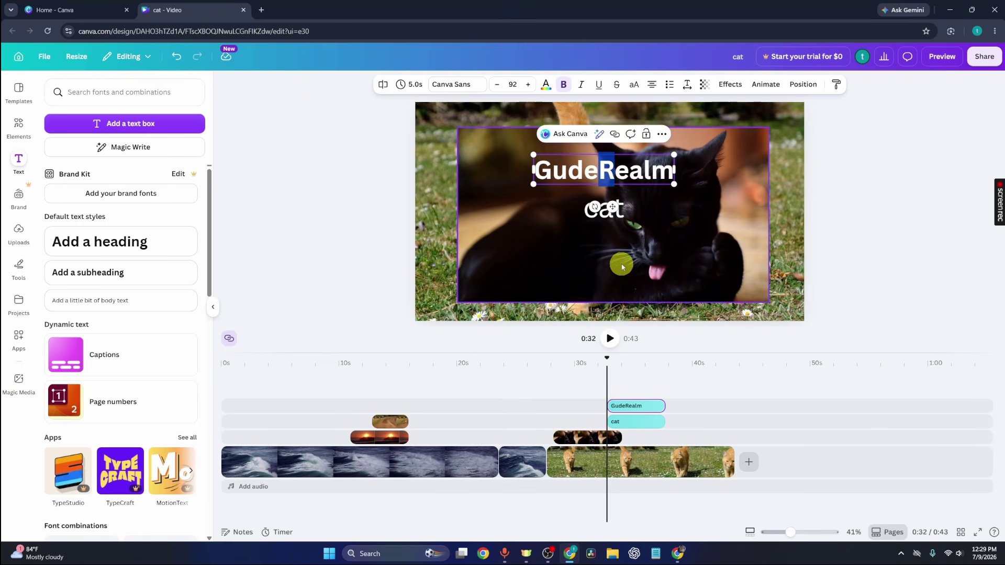
Add the "TATTOO studio" font combination over the end of the first ocean clip, starting at about 18 seconds.
{"action": "scroll", "coordinate": [127, 333], "scroll_direction": "down", "scroll_amount": 3}
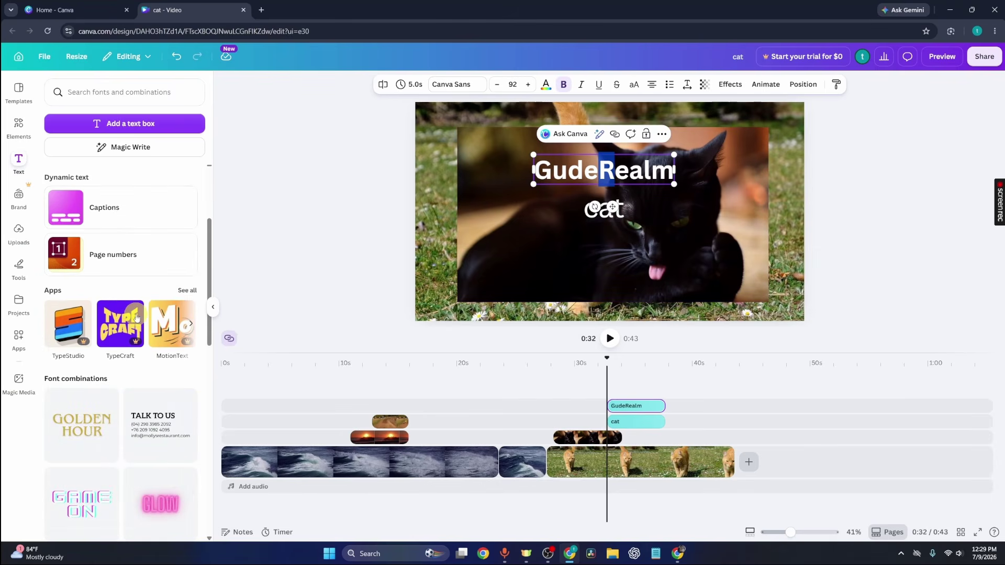
{"action": "scroll", "coordinate": [136, 318], "scroll_direction": "down", "scroll_amount": 2}
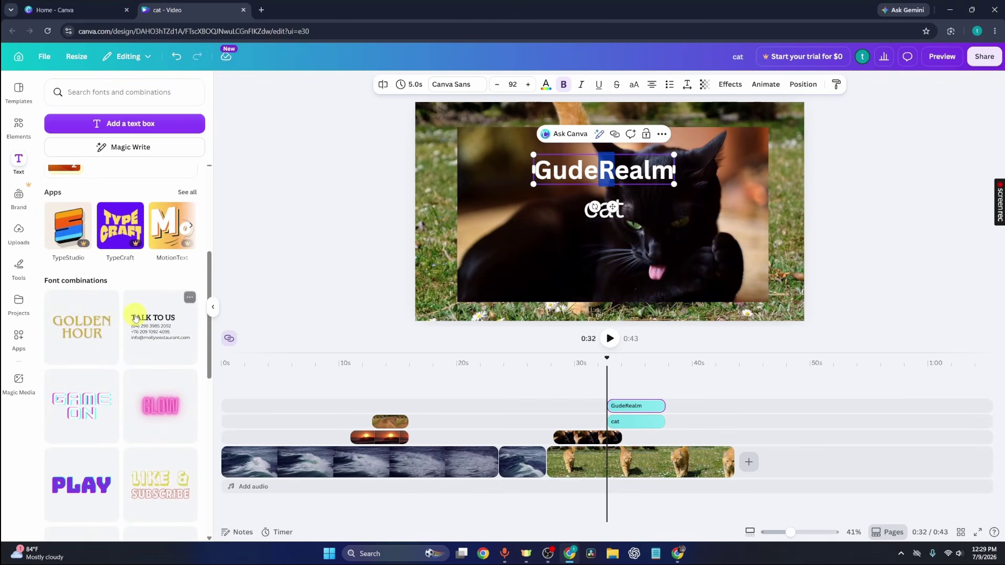
{"action": "scroll", "coordinate": [54, 323], "scroll_direction": "down", "scroll_amount": 4}
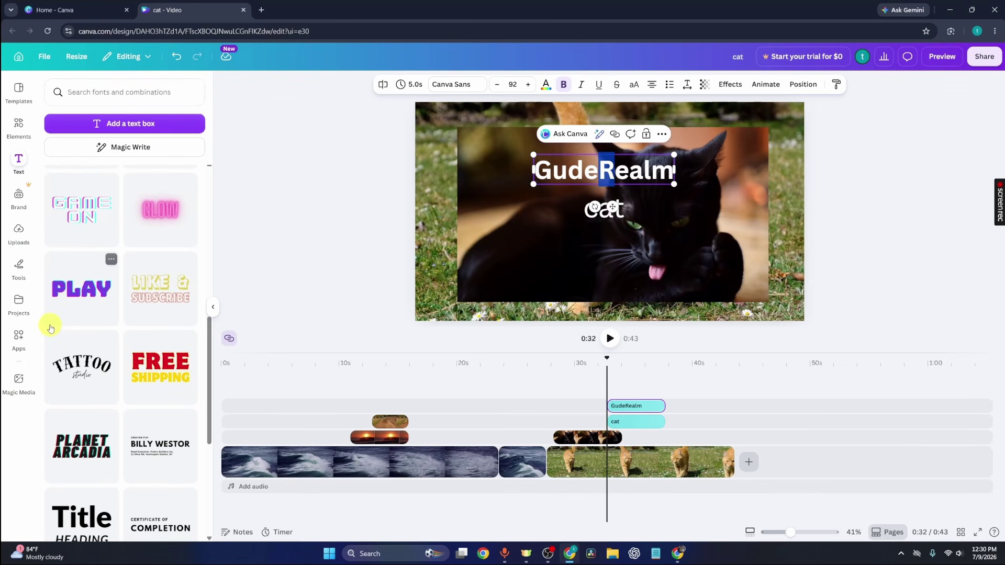
{"action": "scroll", "coordinate": [51, 328], "scroll_direction": "down", "scroll_amount": 1}
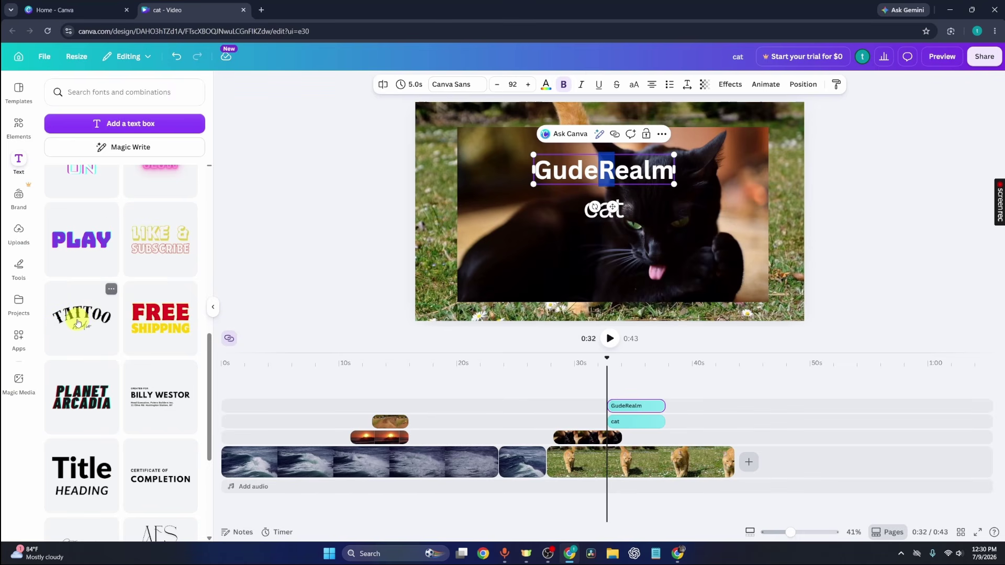
{"action": "left_click_drag", "start_coordinate": [78, 323], "coordinate": [465, 403]}
{"action": "left_click", "coordinate": [444, 371]}
{"action": "left_click", "coordinate": [467, 406]}
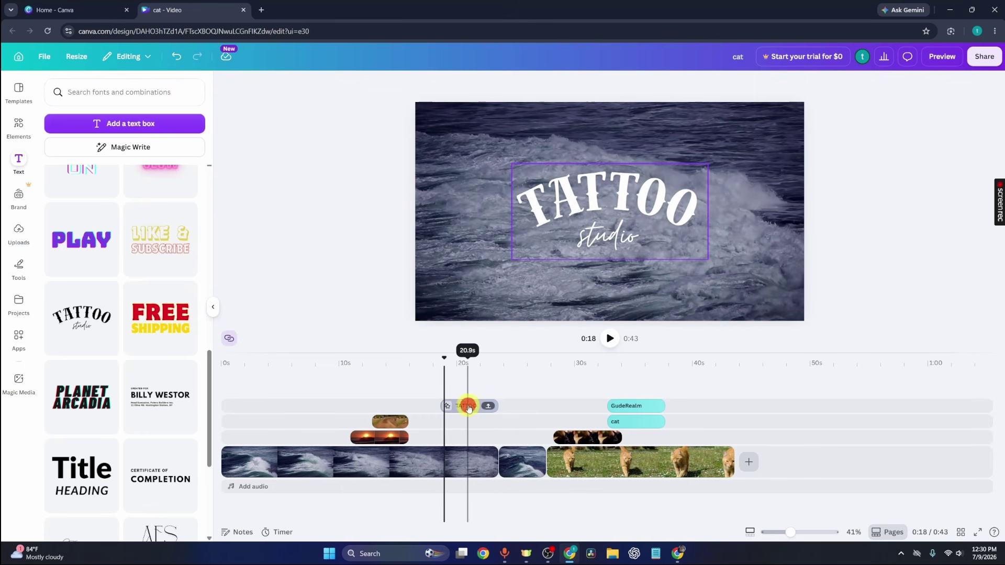
Replace the word "TATTOO" in the font combination with "GuiDerealm".
{"action": "double_click", "coordinate": [621, 188]}
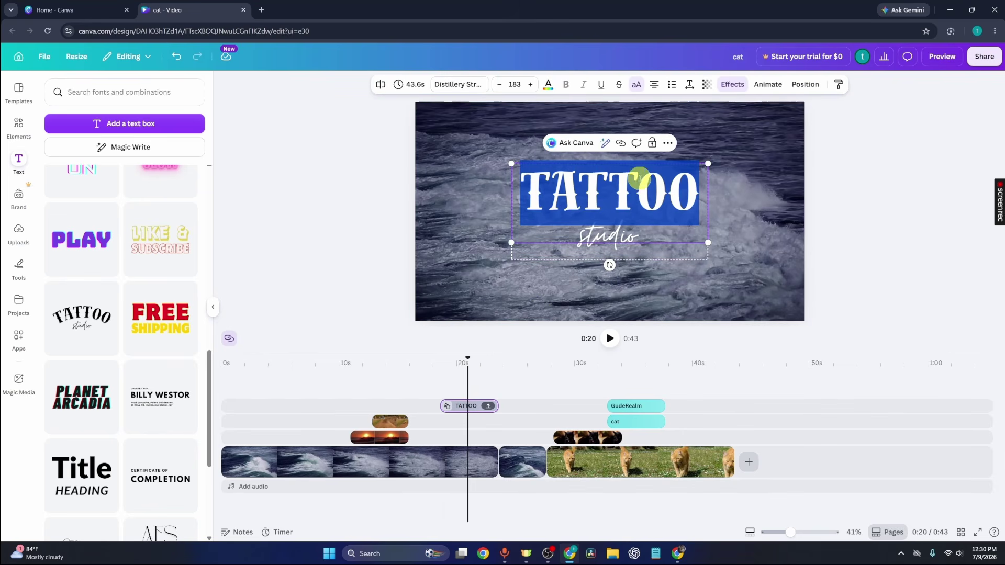
{"action": "type", "text": "Gui"}
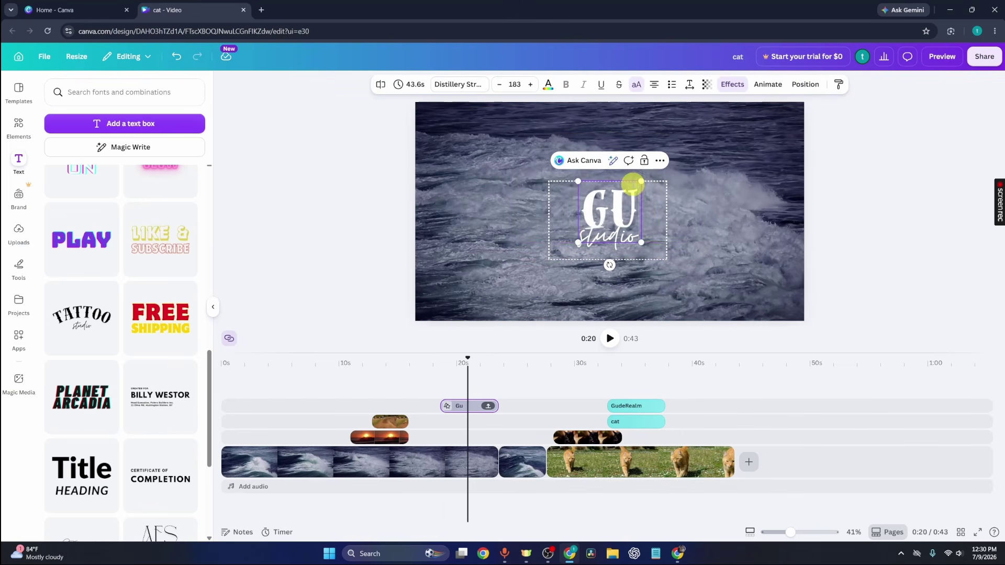
{"action": "type", "text": "Derealm"}
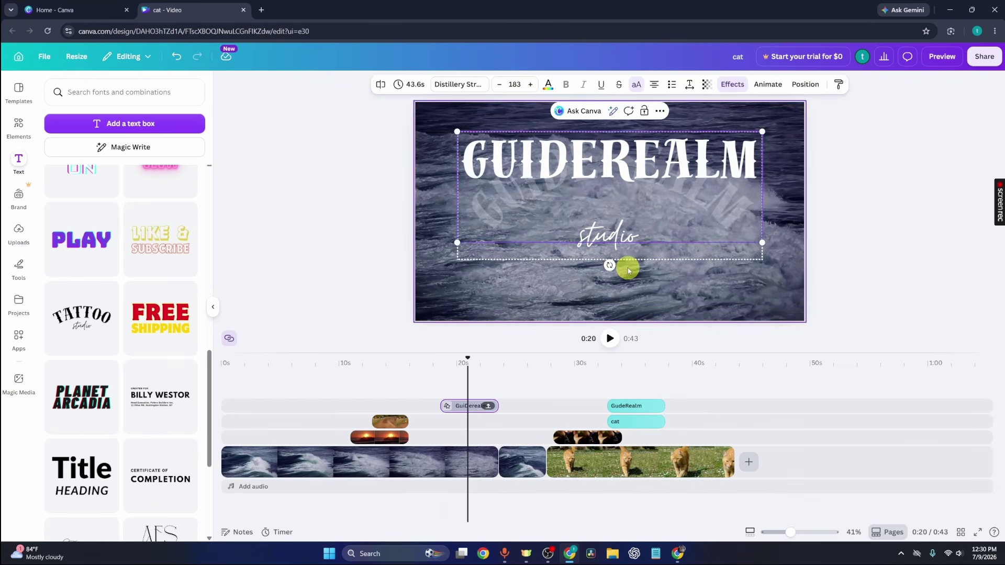
Play the video from about 18 seconds to preview the curved text over the ocean clip.
{"action": "left_click", "coordinate": [438, 382]}
{"action": "key", "text": "space"}
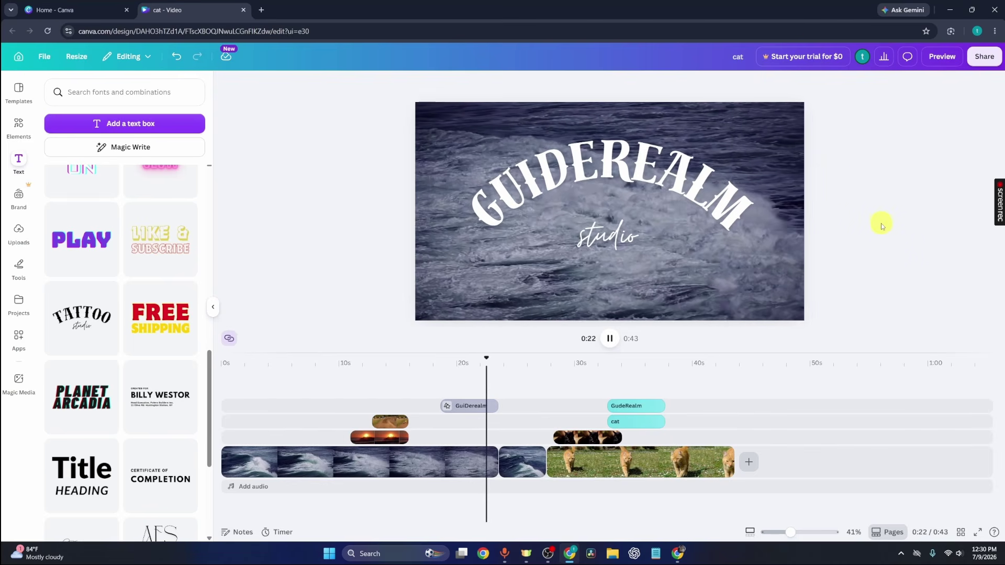
{"action": "key", "text": "space"}
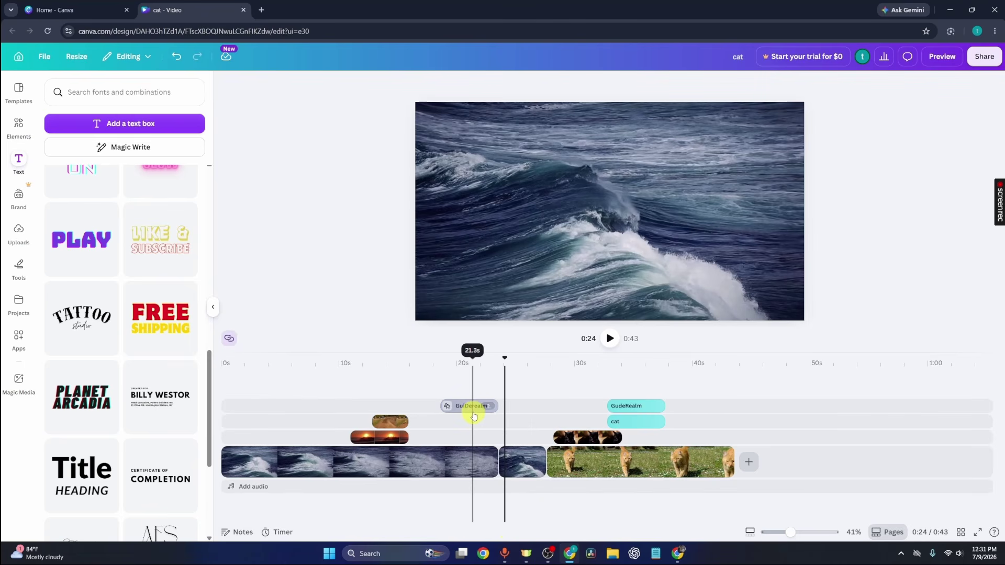
Apply the Rise animation on enter to the "GuiDerealm studio" text group.
{"action": "left_click", "coordinate": [474, 415]}
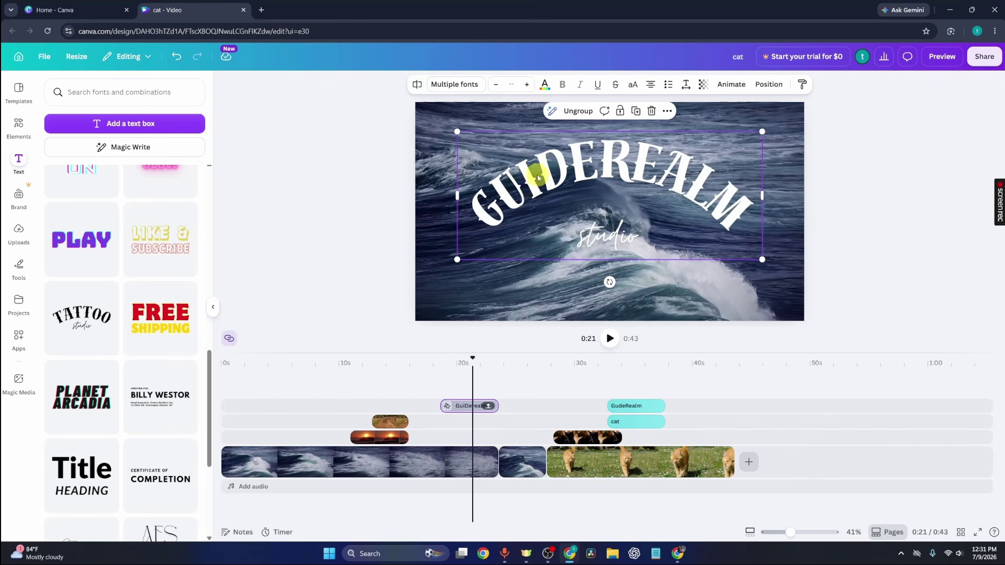
{"action": "left_click", "coordinate": [731, 84]}
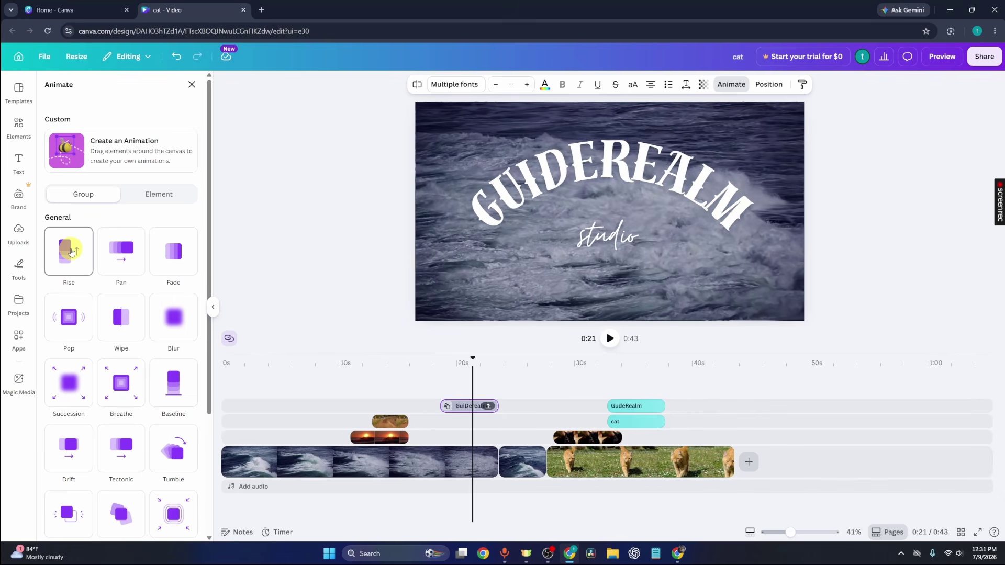
{"action": "left_click", "coordinate": [69, 251]}
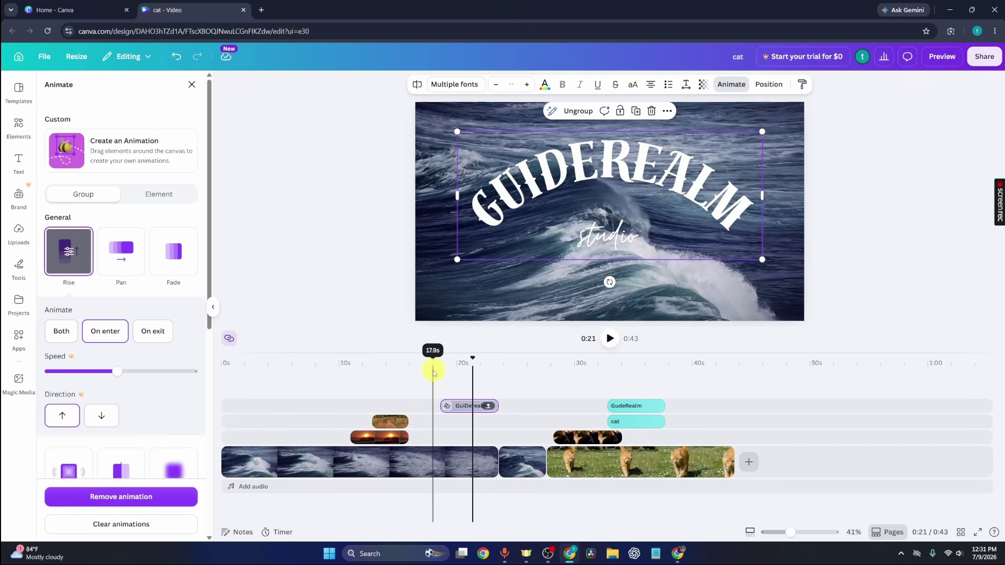
Play the video from just before the "GuiDerealm studio" text to preview its Rise animation.
{"action": "left_click", "coordinate": [433, 375]}
{"action": "key", "text": "space"}
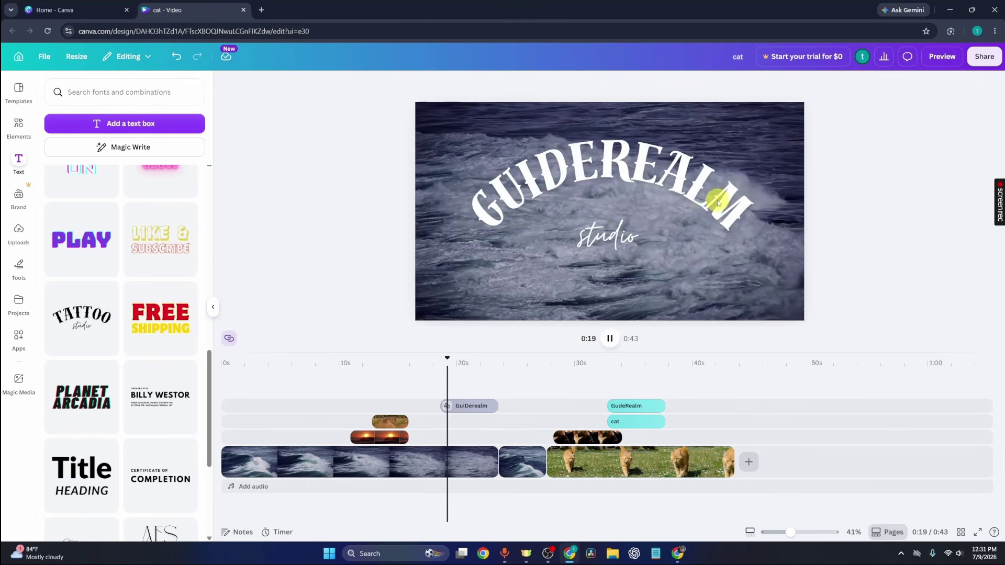
{"action": "key", "text": "space"}
{"action": "key", "text": "space"}
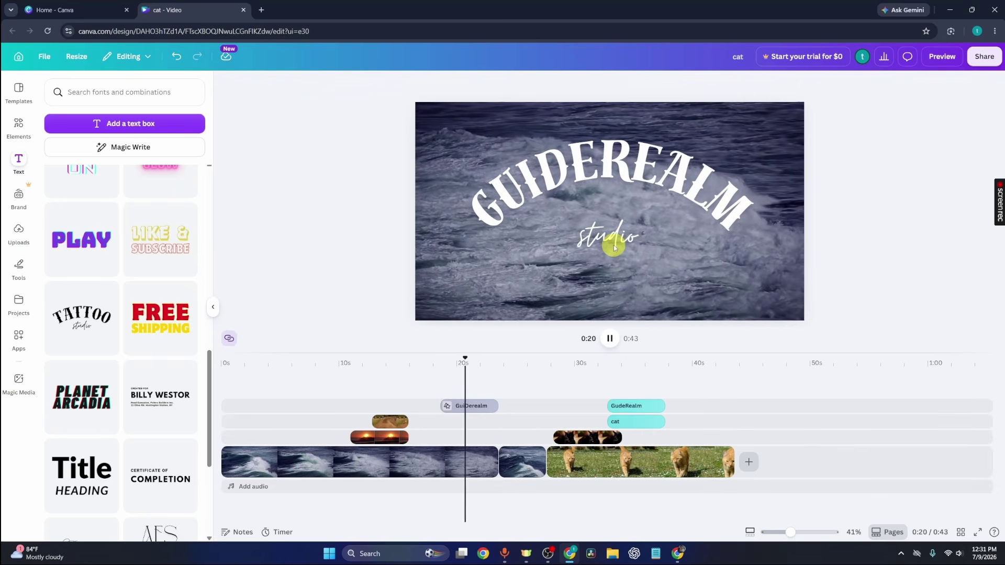
{"action": "key", "text": "space"}
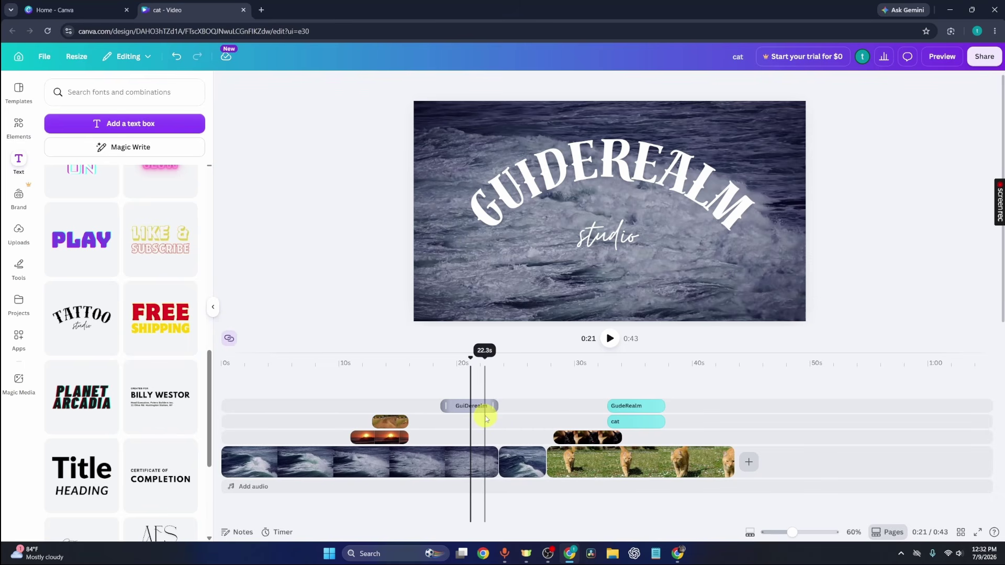
Add a Circle Wipe transition between the two ocean clips at 23.5 seconds.
{"action": "scroll", "coordinate": [487, 414], "scroll_direction": "up", "scroll_amount": 1}
{"action": "scroll", "coordinate": [637, 405], "scroll_direction": "up", "scroll_amount": 1}
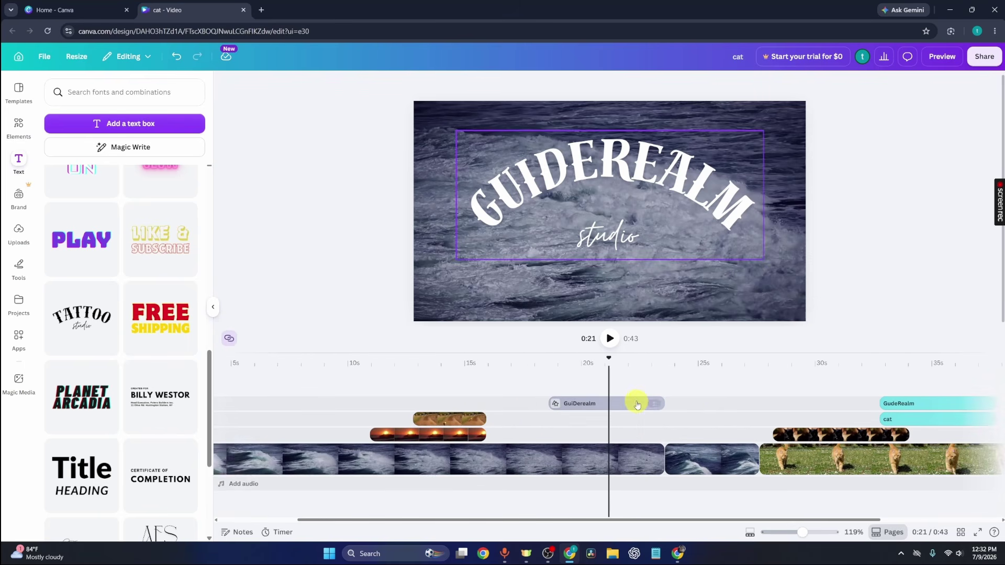
{"action": "left_click", "coordinate": [654, 380]}
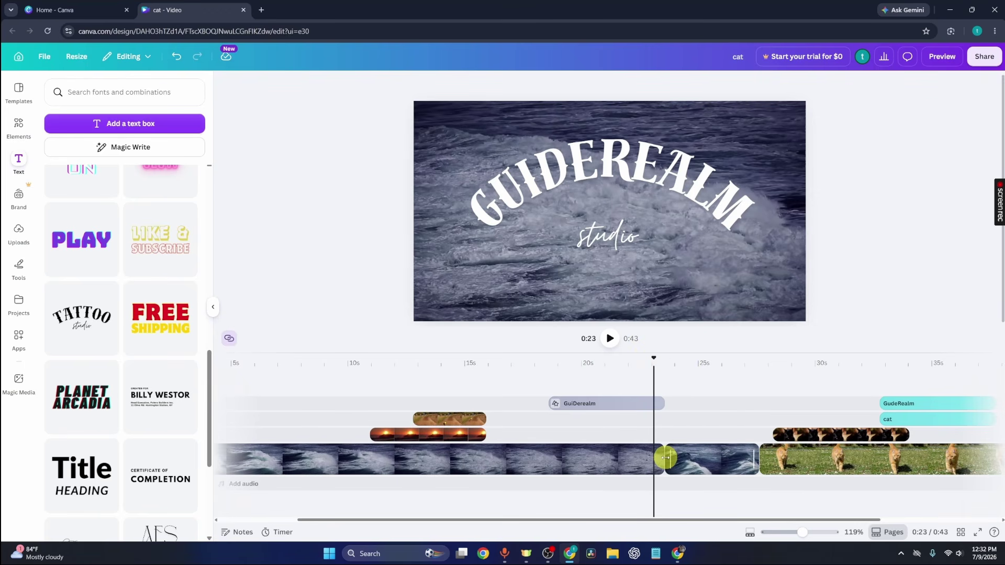
{"action": "left_click", "coordinate": [688, 419]}
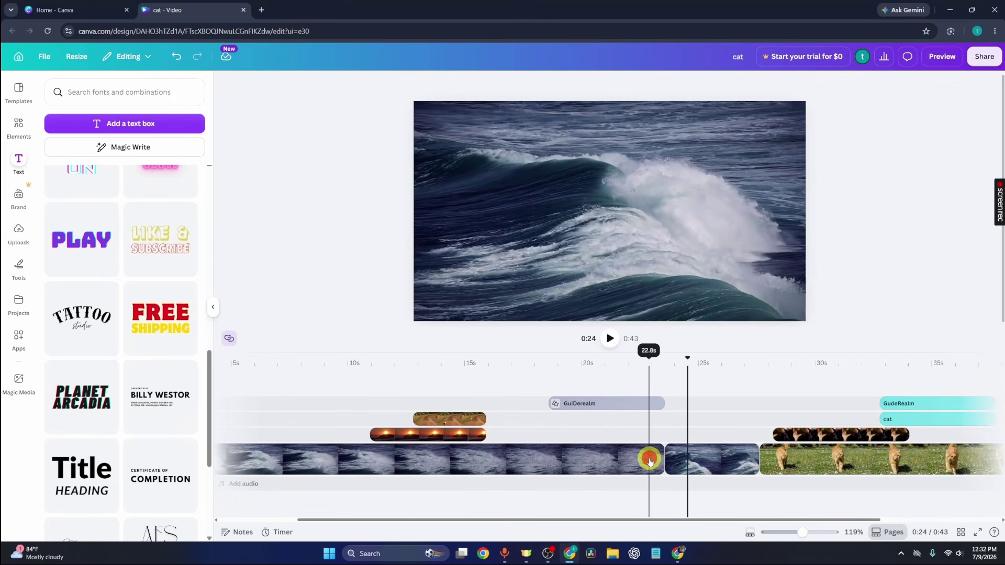
{"action": "left_click", "coordinate": [649, 462]}
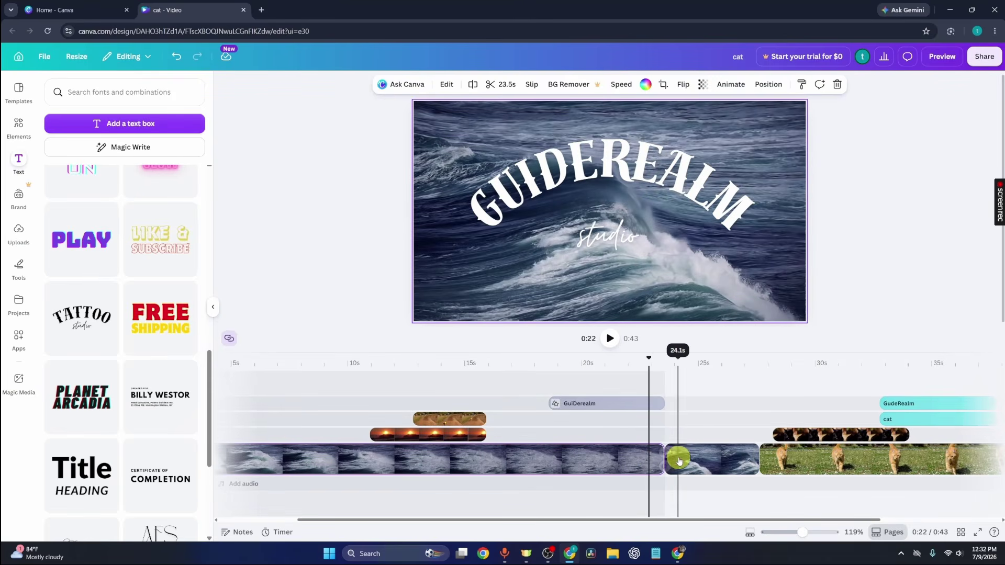
{"action": "left_click", "coordinate": [665, 461]}
{"action": "left_click", "coordinate": [664, 458]}
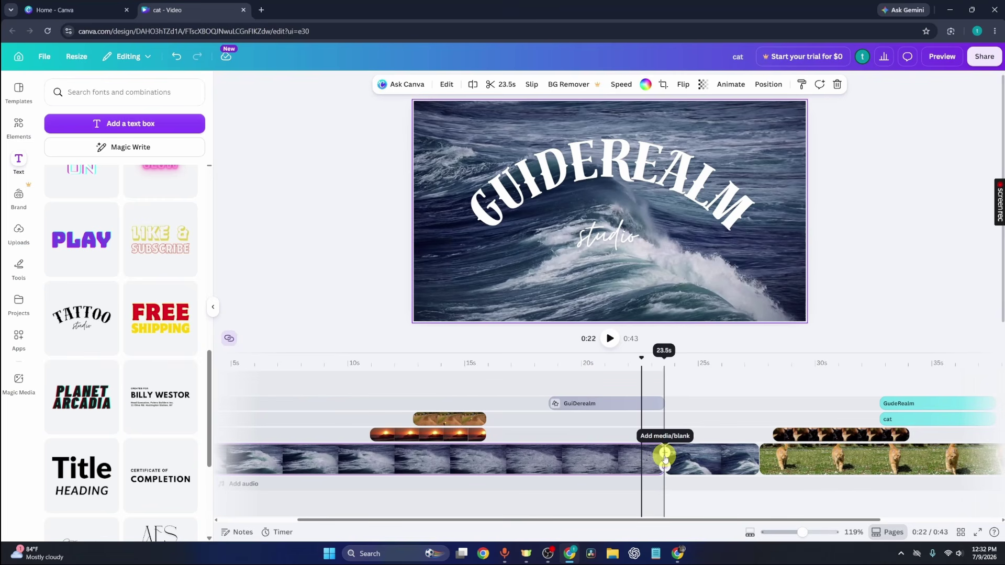
{"action": "left_click", "coordinate": [663, 465]}
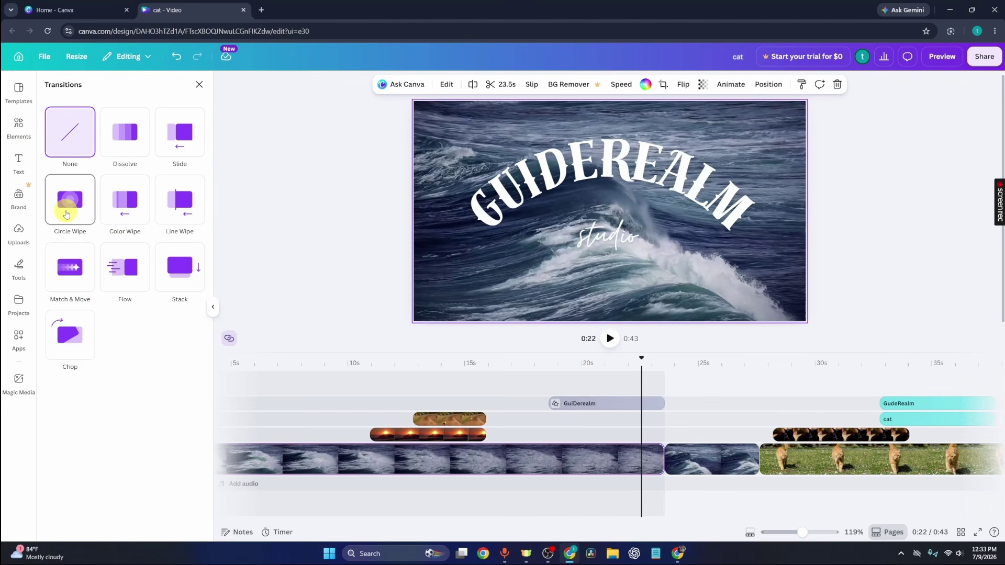
{"action": "left_click", "coordinate": [66, 214]}
Play the video from about 21 seconds to preview the transition between the two ocean clips.
{"action": "left_click", "coordinate": [609, 369]}
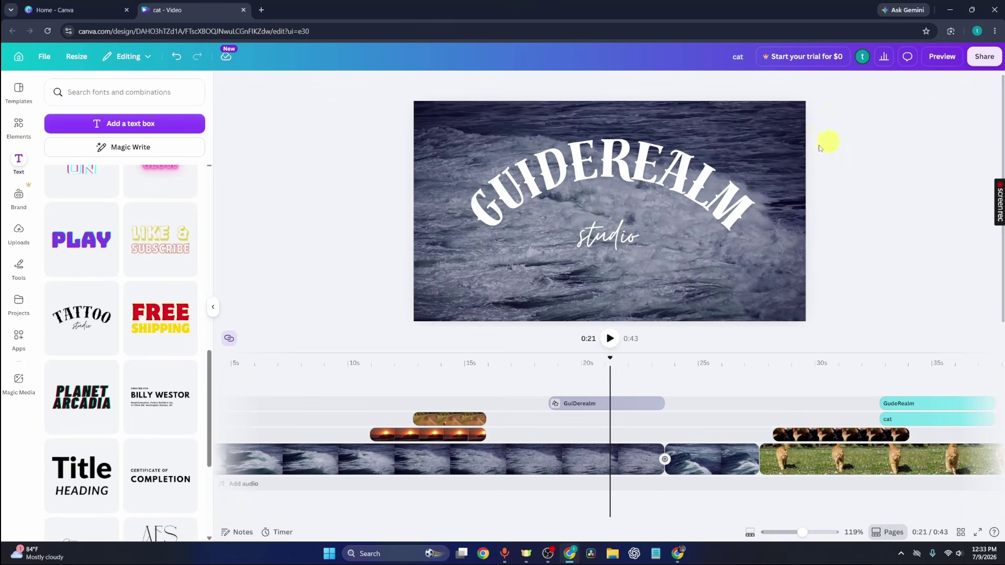
{"action": "key", "text": "space"}
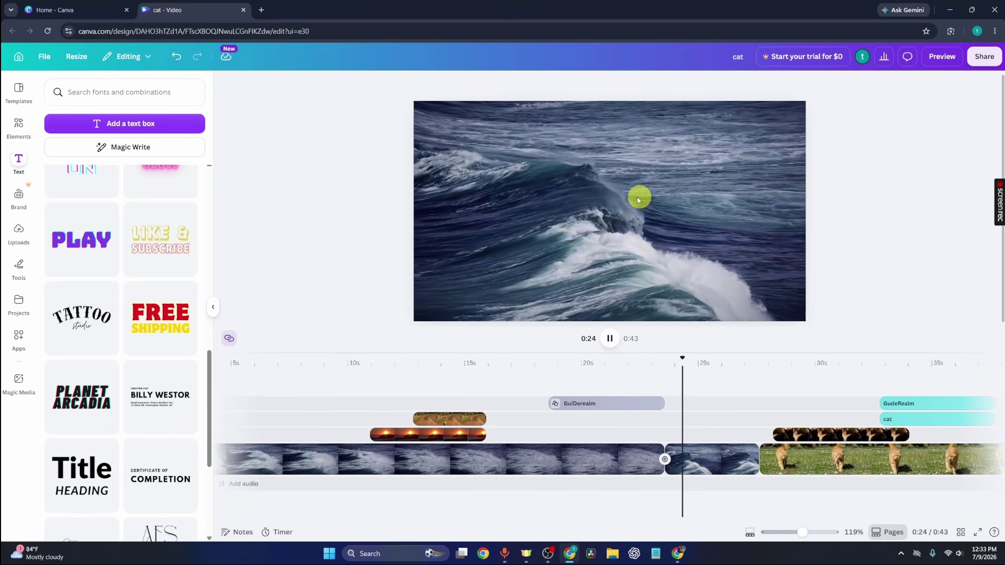
{"action": "key", "text": "space"}
{"action": "left_click", "coordinate": [671, 435]}
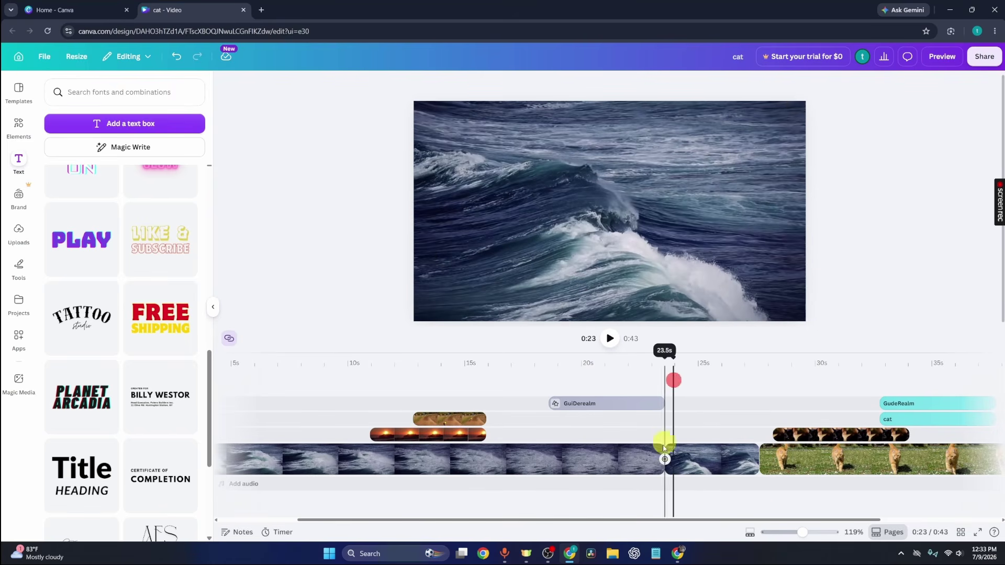
Apply the Circle Wipe transition from the cut between the two ocean clips to all scenes.
{"action": "left_click", "coordinate": [663, 461]}
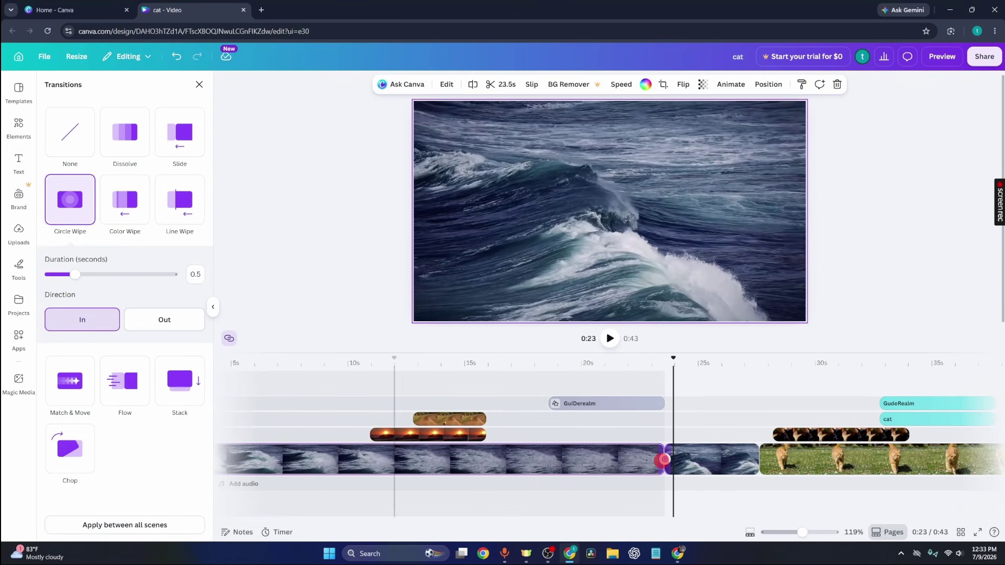
{"action": "left_click", "coordinate": [152, 524]}
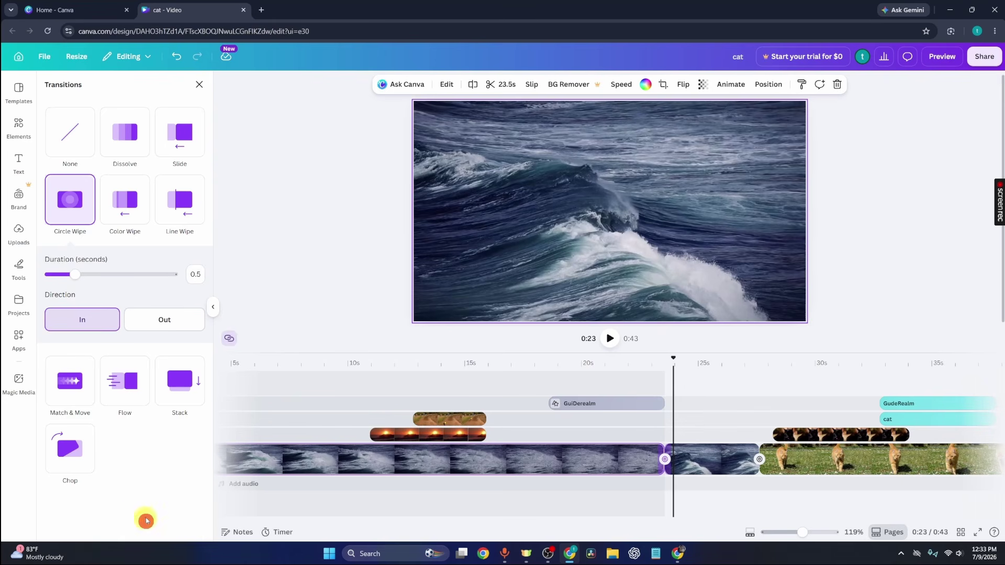
{"action": "left_click", "coordinate": [750, 371]}
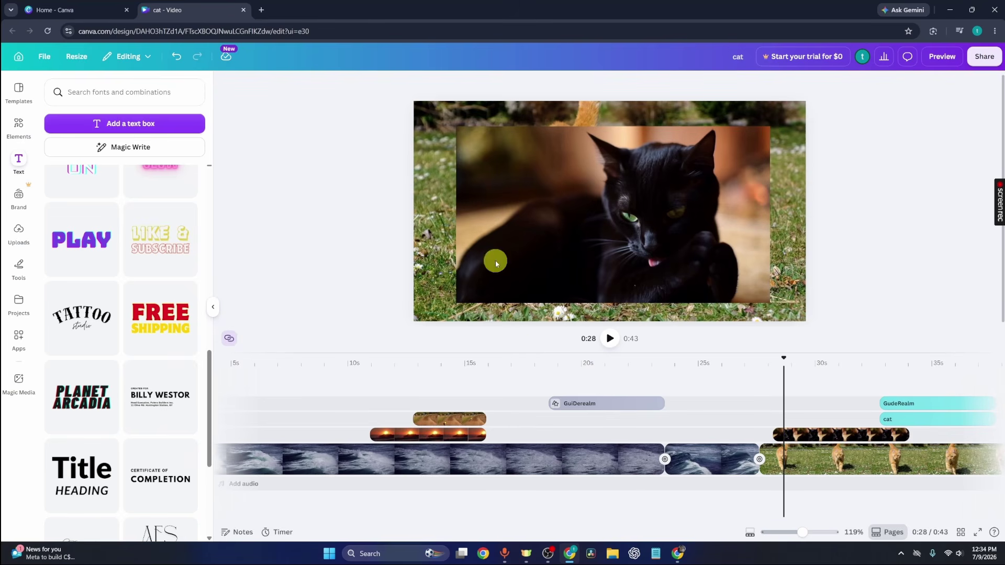
Remove the transition between the two ocean clips at 23.5 seconds.
{"action": "left_click", "coordinate": [700, 471]}
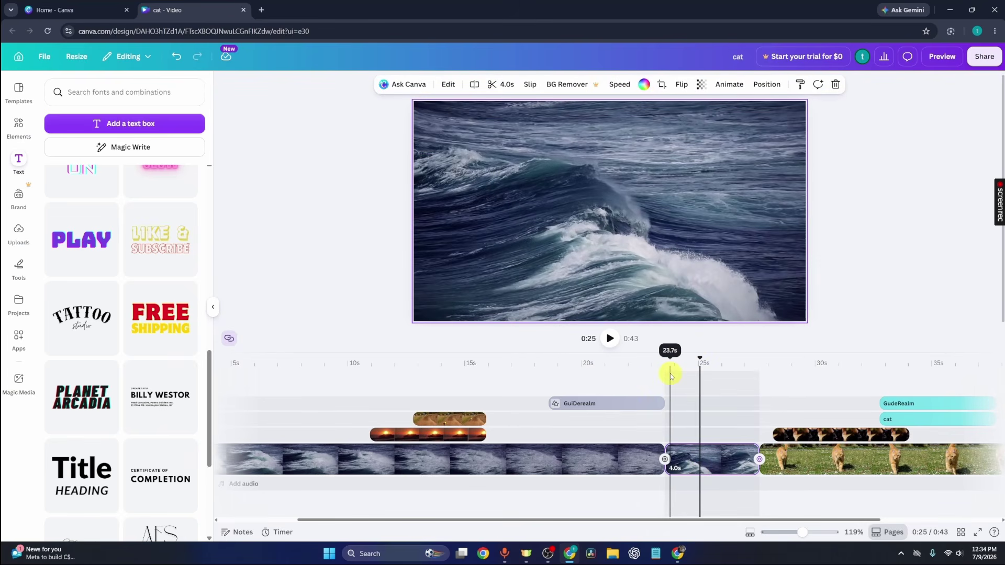
{"action": "left_click", "coordinate": [664, 460]}
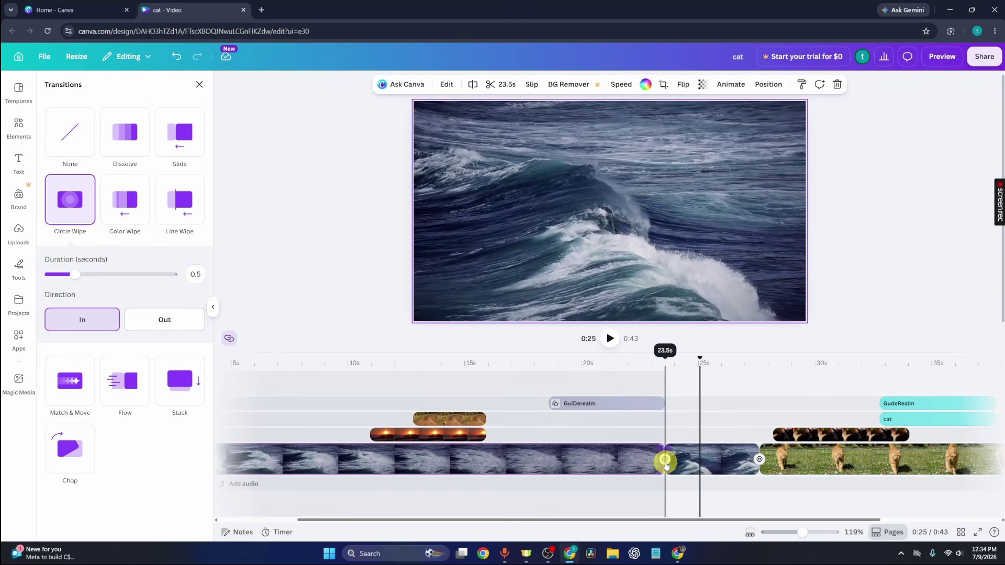
{"action": "left_click", "coordinate": [70, 131]}
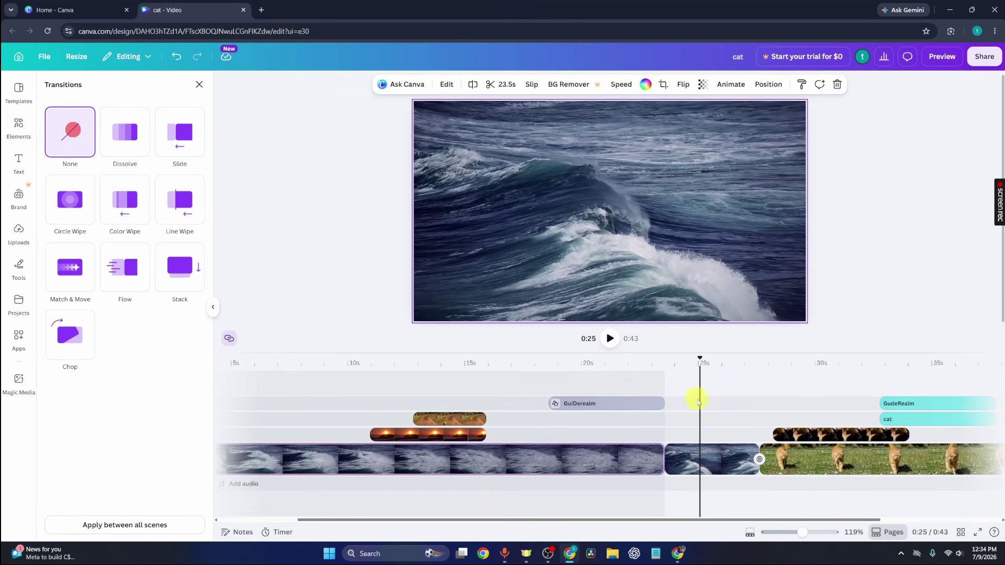
{"action": "left_click", "coordinate": [683, 423]}
{"action": "left_click", "coordinate": [529, 363]}
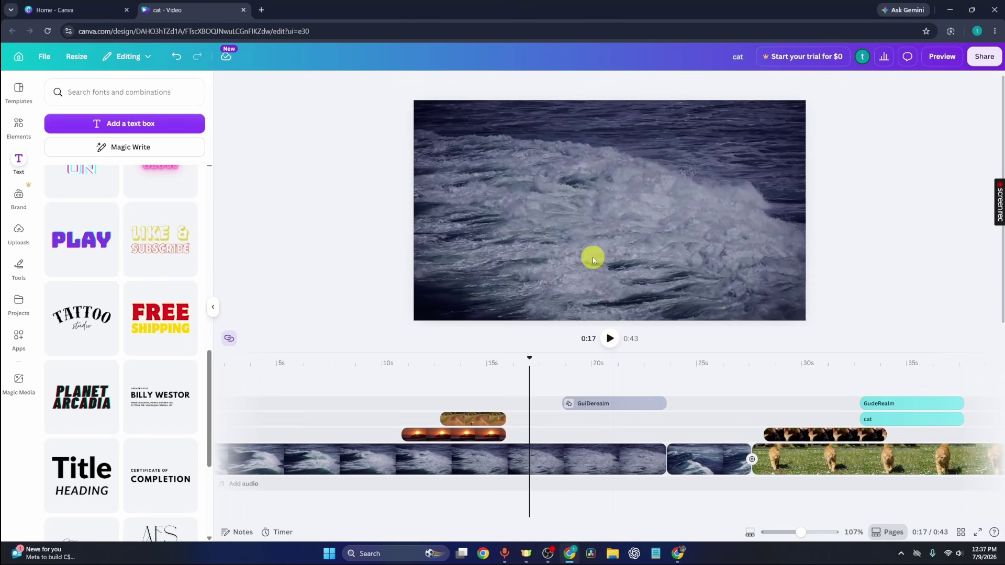
Enlarge the first ocean clip slightly beyond the frame in crop mode, from its upper-left and lower-right corners.
{"action": "left_click", "coordinate": [563, 468]}
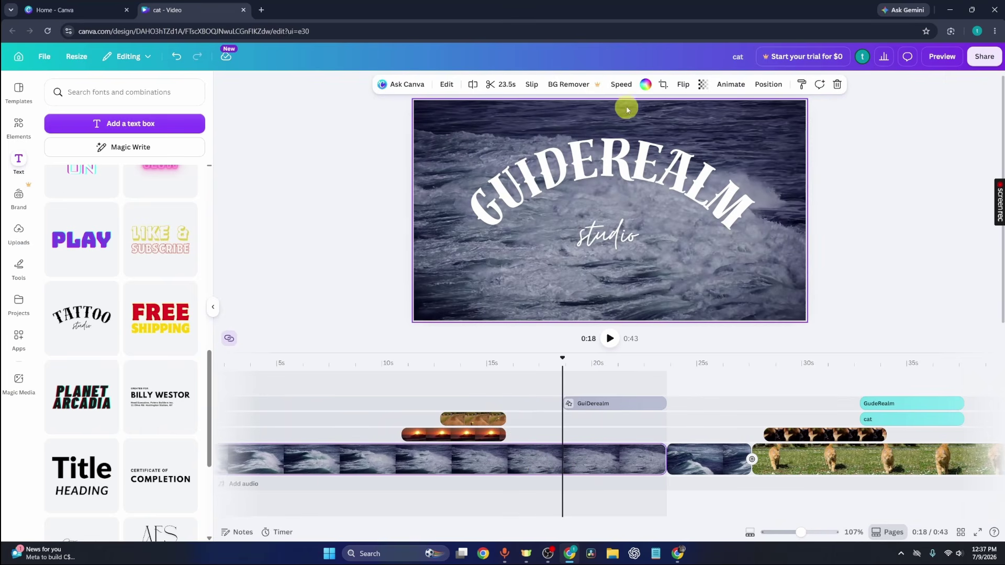
{"action": "left_click", "coordinate": [665, 85]}
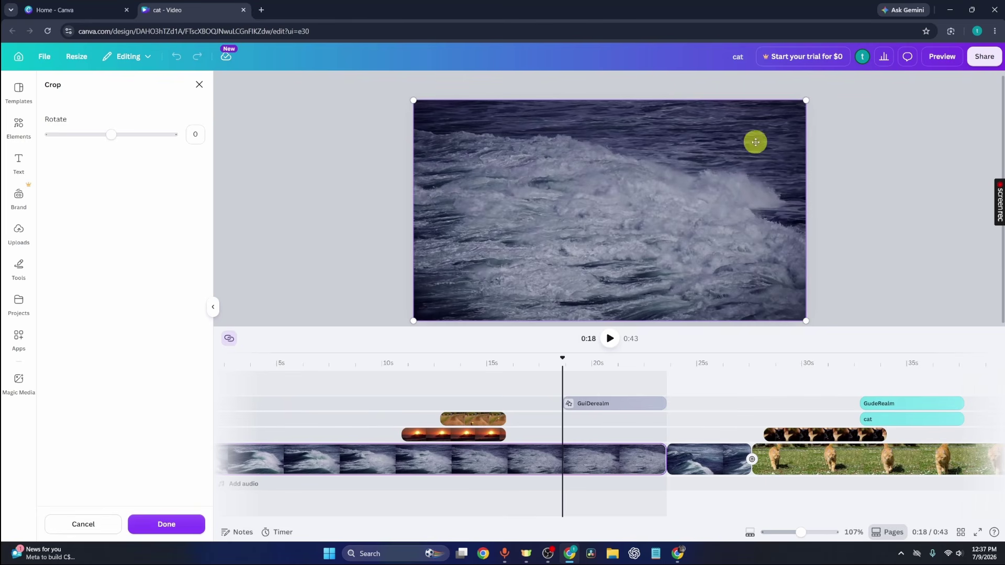
{"action": "left_click_drag", "start_coordinate": [413, 103], "coordinate": [385, 89]}
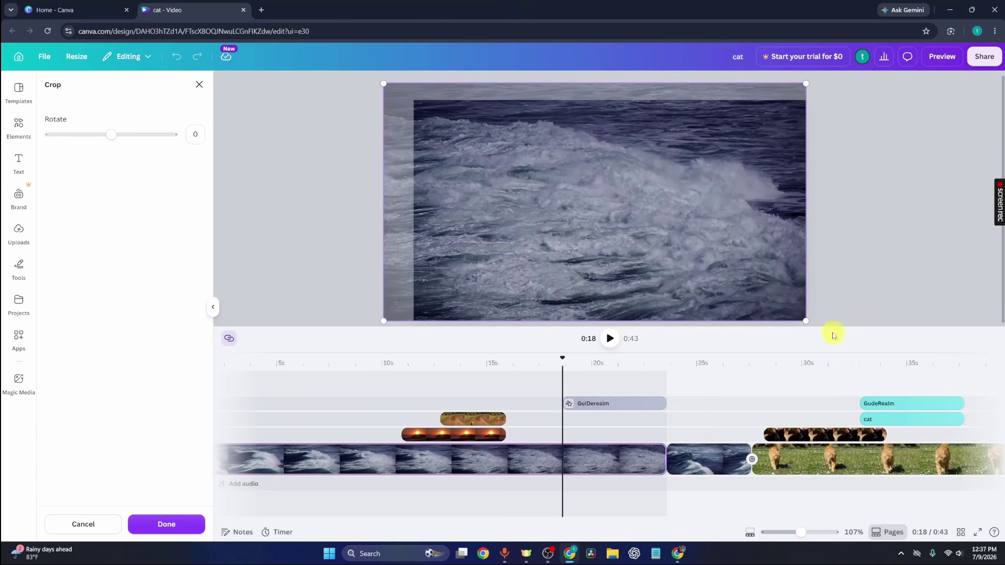
{"action": "left_click_drag", "start_coordinate": [808, 325], "coordinate": [836, 333]}
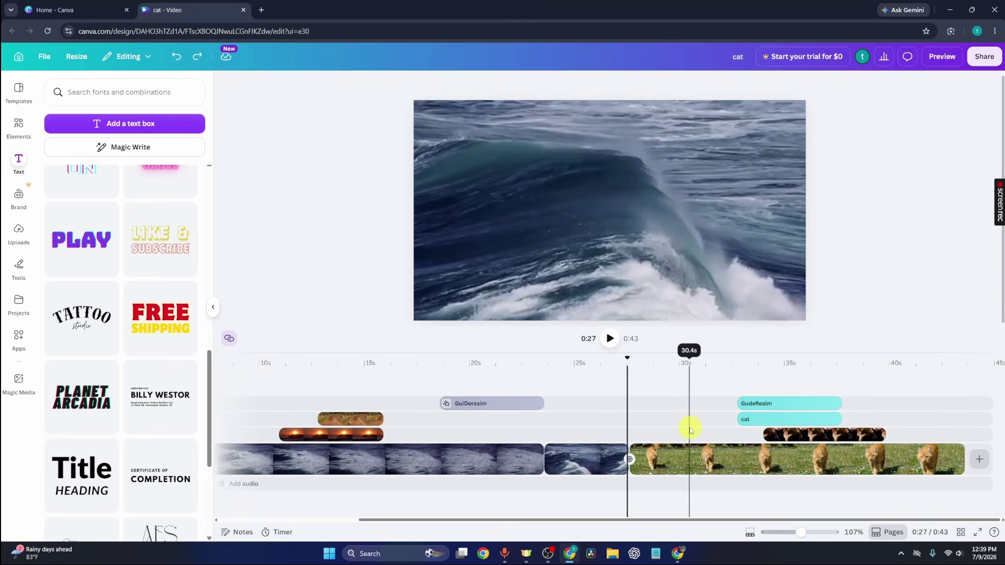
Open the editing options of the orange cat clip to examine its available filters, apps and speed setting.
{"action": "left_click", "coordinate": [703, 458]}
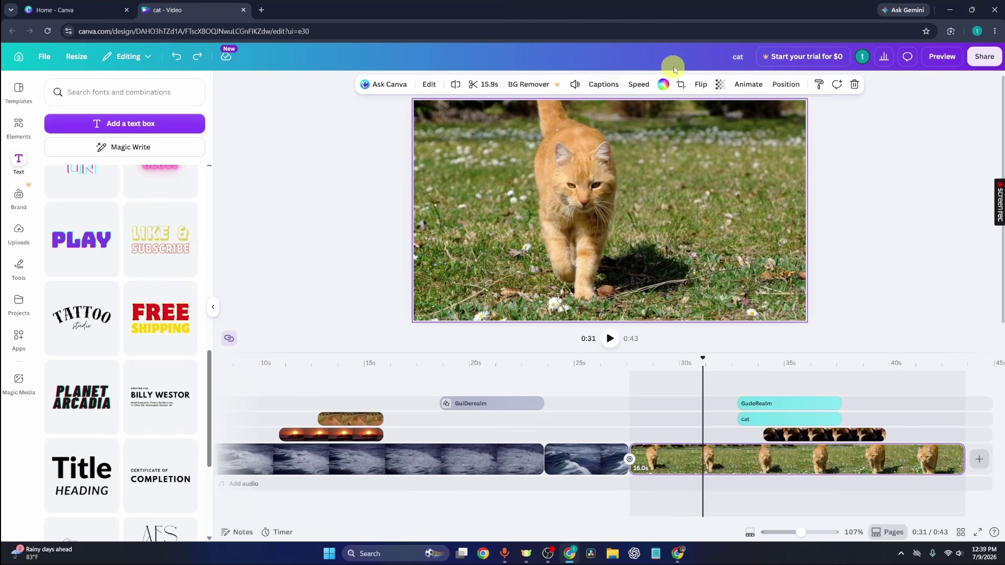
{"action": "left_click", "coordinate": [429, 86]}
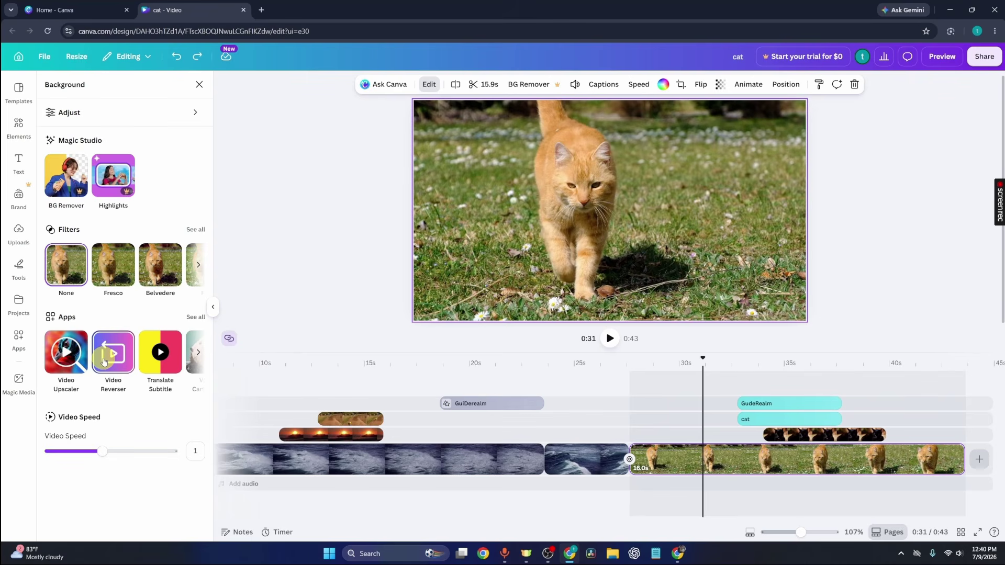
{"action": "left_click", "coordinate": [288, 258]}
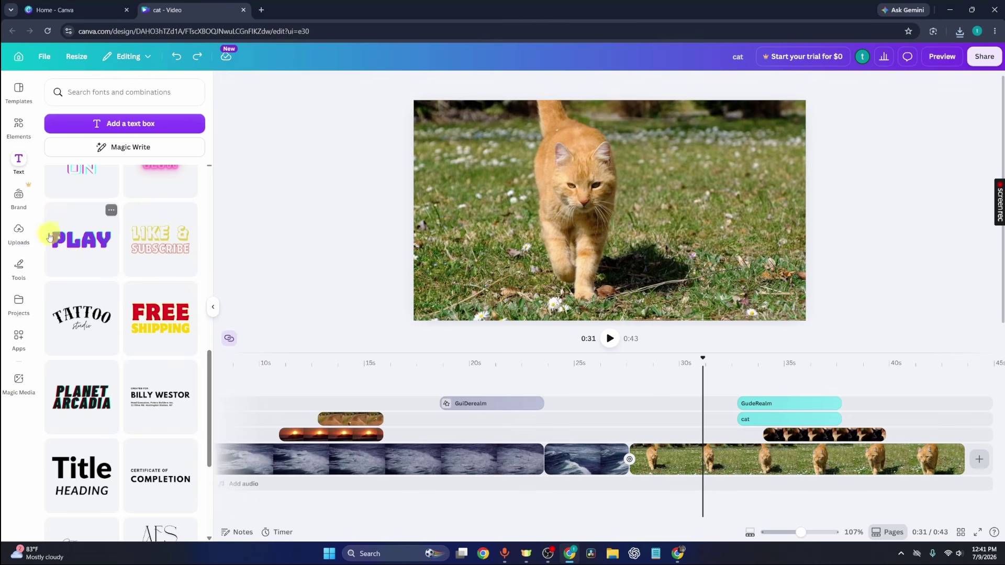
Add the uploaded pixabay music.mp3 to the audio track and align its start with the beginning of the video.
{"action": "left_click", "coordinate": [19, 230]}
{"action": "left_click", "coordinate": [116, 171]}
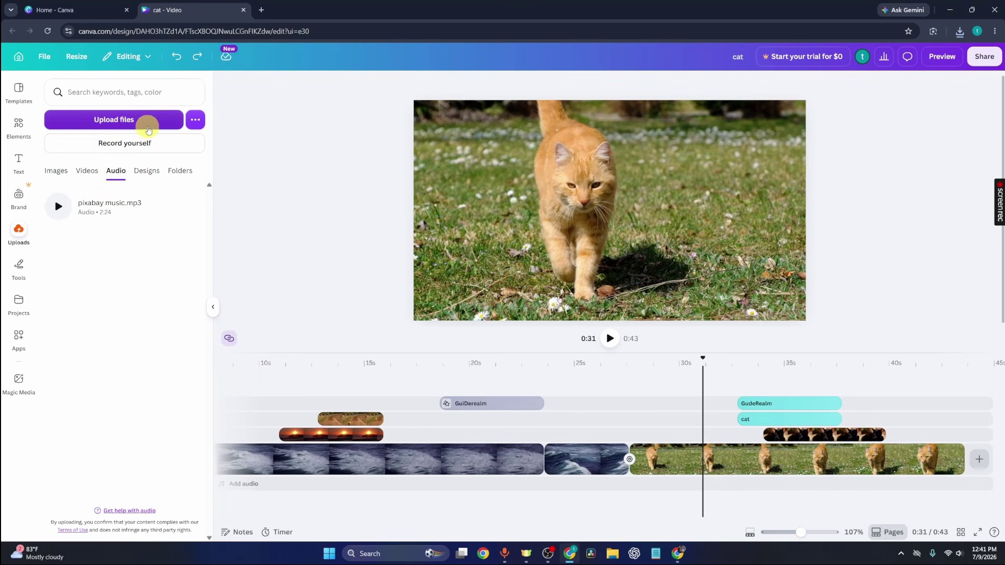
{"action": "mouse_move", "coordinate": [116, 206]}
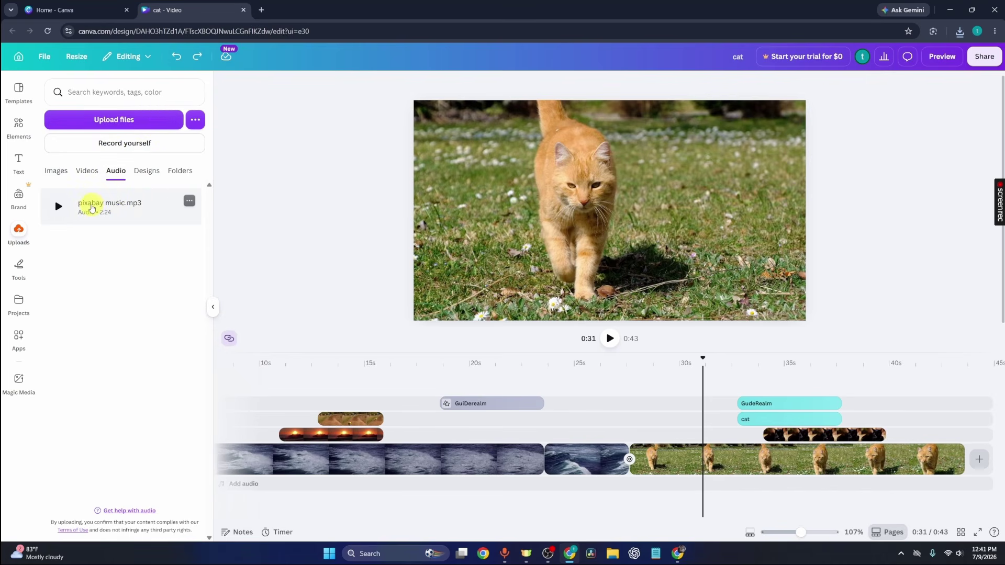
{"action": "left_click_drag", "start_coordinate": [91, 208], "coordinate": [269, 466]}
{"action": "scroll", "coordinate": [366, 398], "scroll_direction": "right", "scroll_amount": 2}
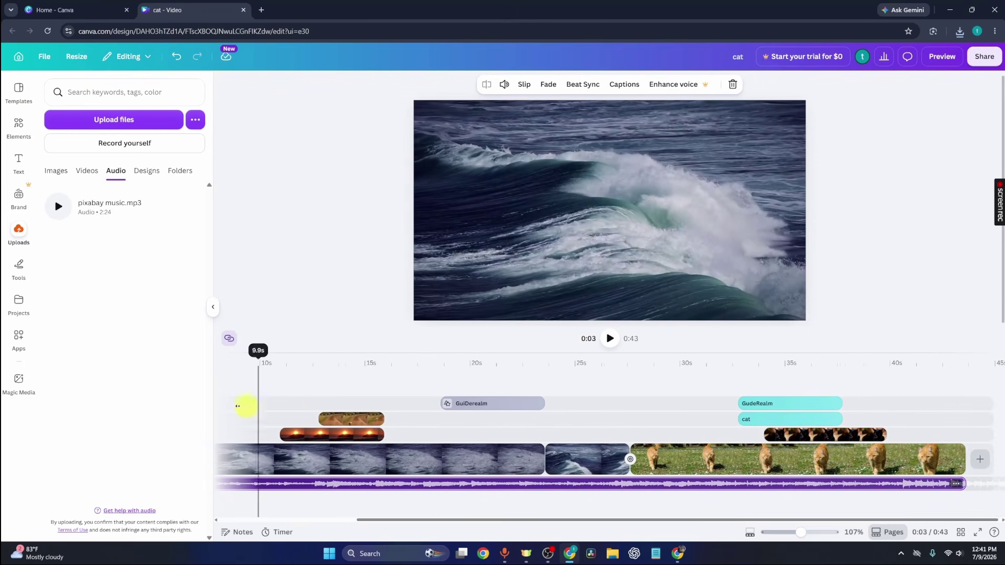
{"action": "scroll", "coordinate": [245, 406], "scroll_direction": "left", "scroll_amount": 3}
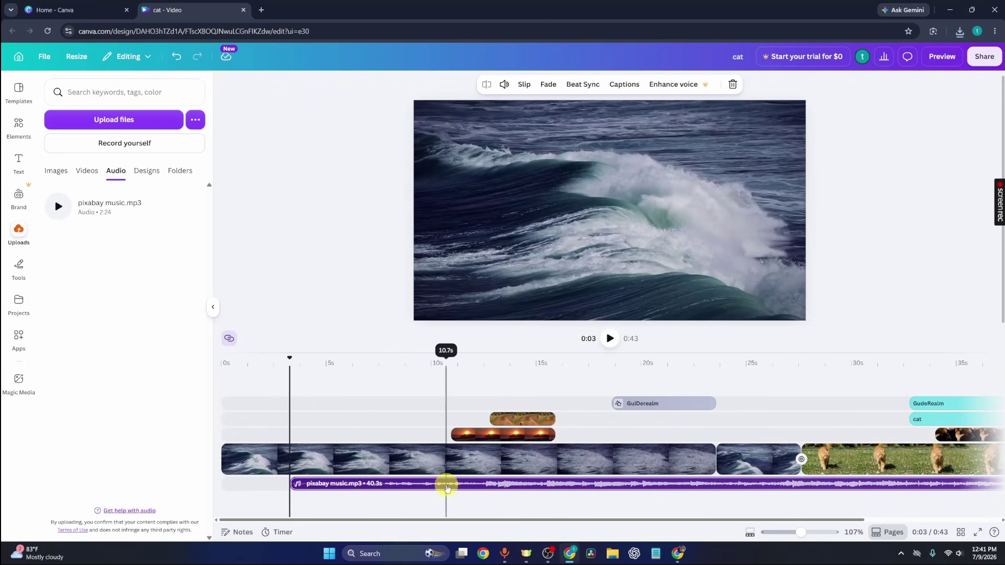
{"action": "left_click_drag", "start_coordinate": [446, 483], "coordinate": [375, 498]}
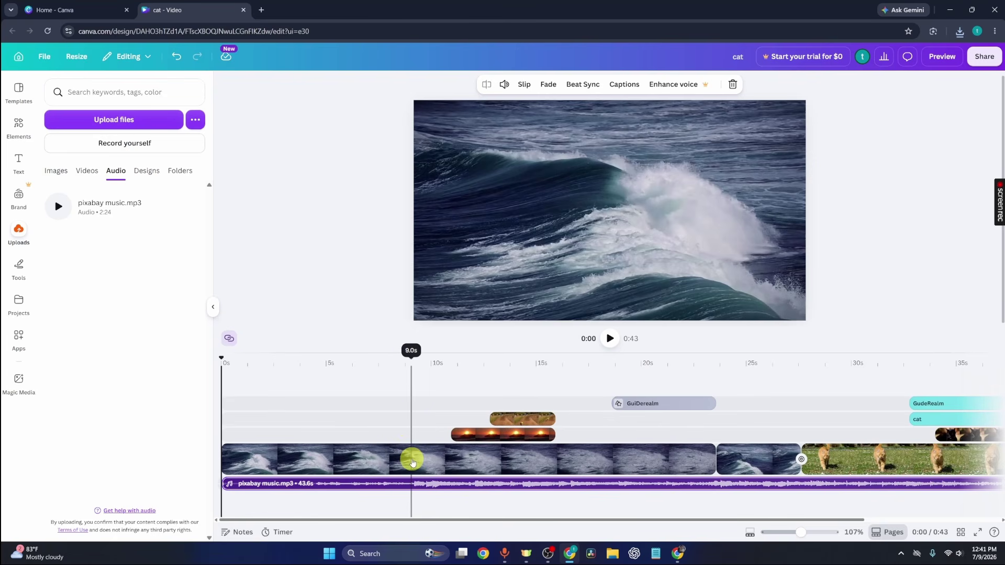
Lower the volume of pixabay music.mp3 to about 41 and balance all audio levels.
{"action": "left_click", "coordinate": [503, 85]}
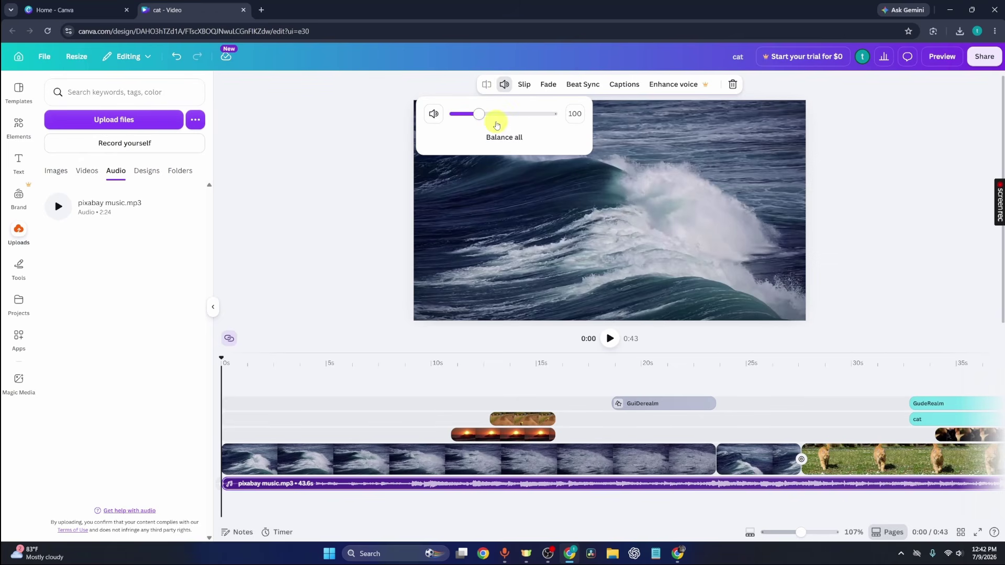
{"action": "mouse_move", "coordinate": [481, 119]}
{"action": "left_mouse_down"}
{"action": "mouse_move", "coordinate": [559, 103]}
{"action": "mouse_move", "coordinate": [451, 112]}
{"action": "mouse_move", "coordinate": [464, 113]}
{"action": "left_mouse_up"}
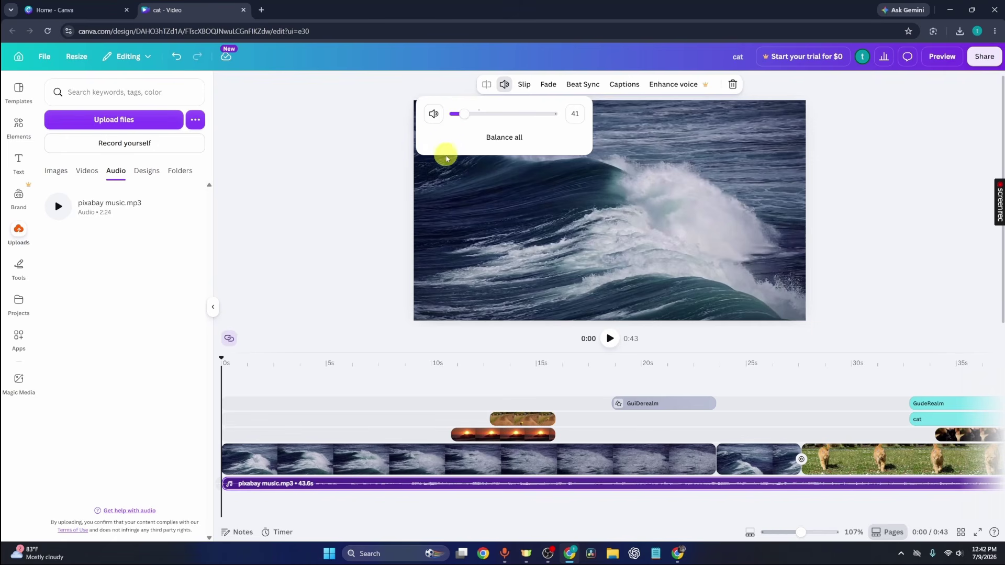
{"action": "left_click", "coordinate": [501, 140]}
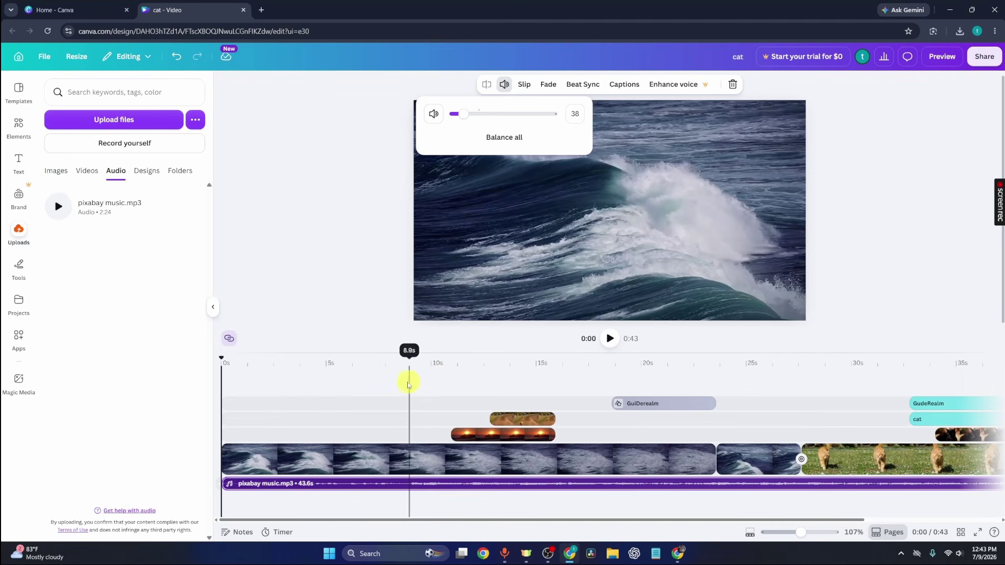
Apply the Fresco filter to the first ocean clip at intensity 100.
{"action": "left_click", "coordinate": [364, 464]}
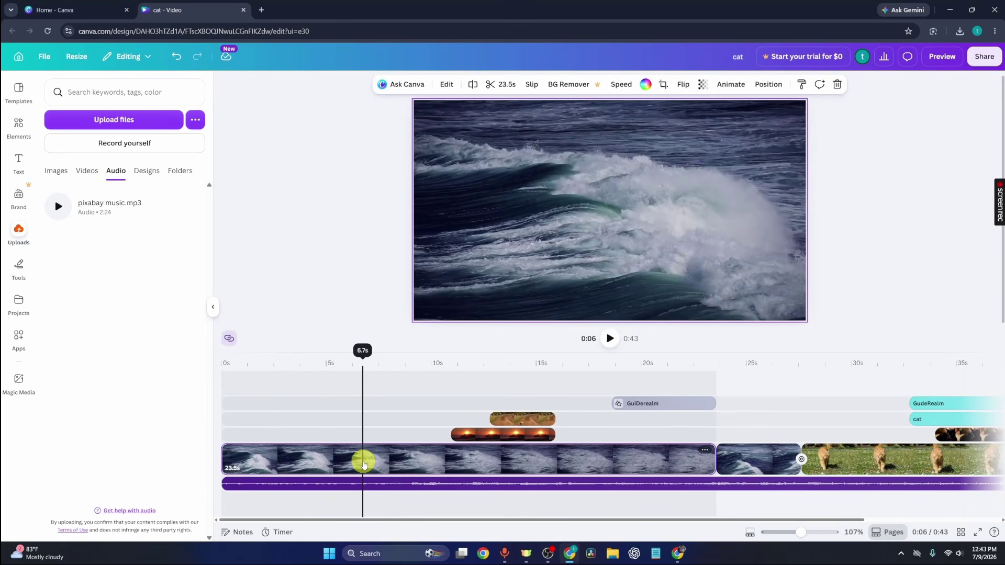
{"action": "left_click", "coordinate": [446, 87]}
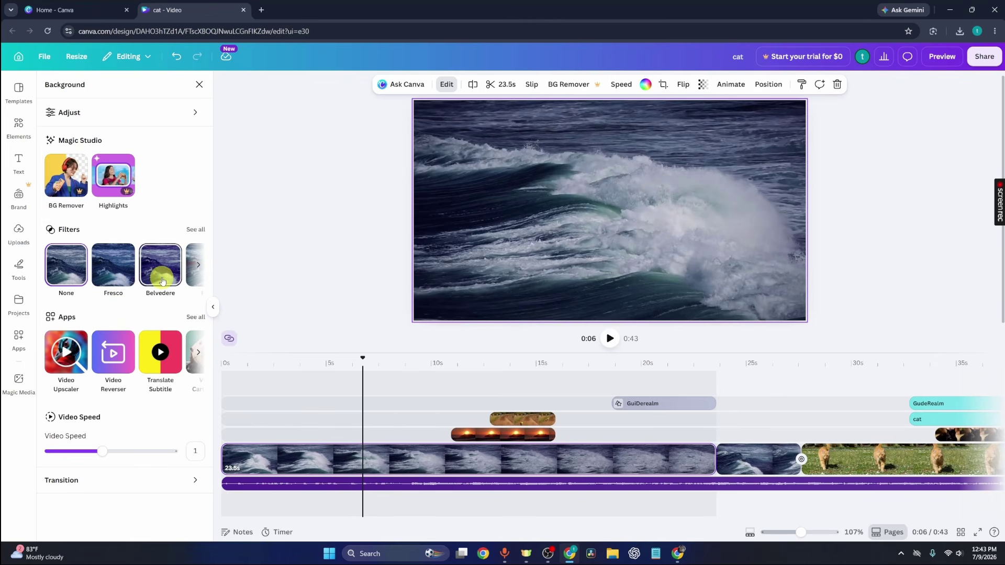
{"action": "left_click", "coordinate": [121, 277]}
{"action": "mouse_move", "coordinate": [173, 325]}
{"action": "left_mouse_down"}
{"action": "mouse_move", "coordinate": [46, 332]}
{"action": "mouse_move", "coordinate": [188, 321]}
{"action": "left_mouse_up"}
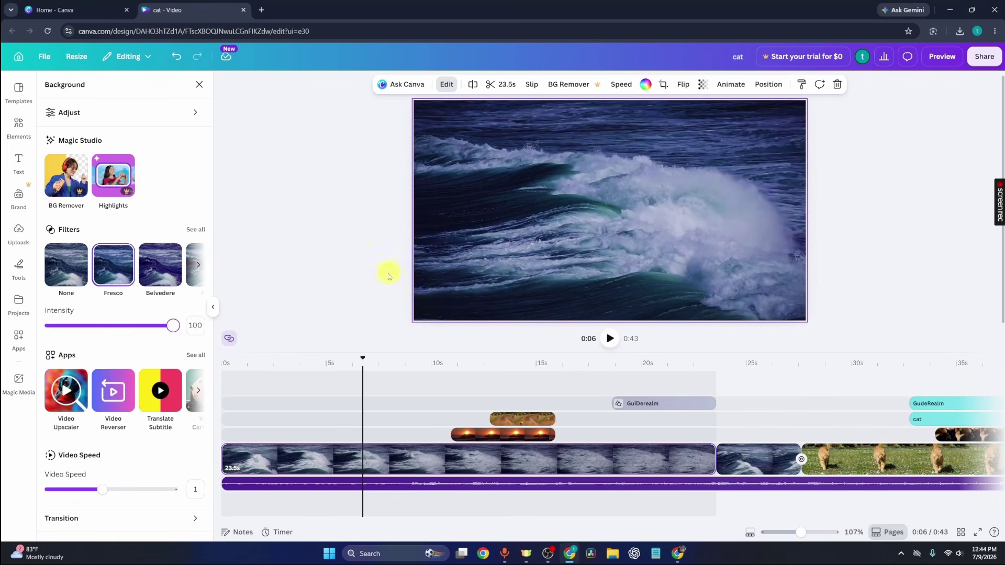
{"action": "left_click", "coordinate": [173, 327]}
{"action": "left_click_drag", "start_coordinate": [173, 327], "coordinate": [205, 329]}
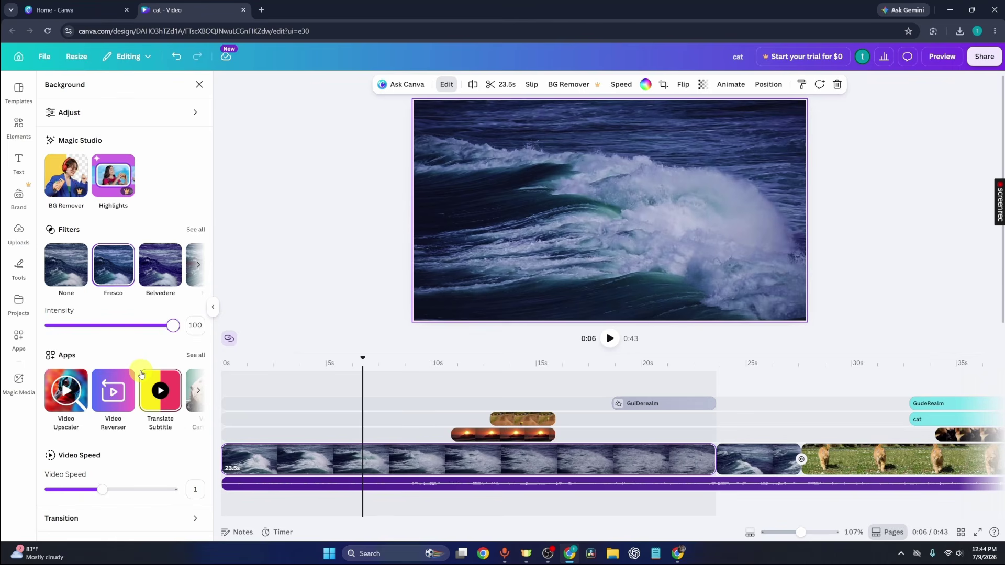
Adjust the first ocean clip to temperature 77, tint 1, brightness 23, contrast -21, highlights 44, shadows 20, whites -5, blacks 1 and vibrance 46.
{"action": "left_click", "coordinate": [175, 116]}
{"action": "left_click", "coordinate": [108, 166]}
{"action": "left_click_drag", "start_coordinate": [108, 165], "coordinate": [139, 165]}
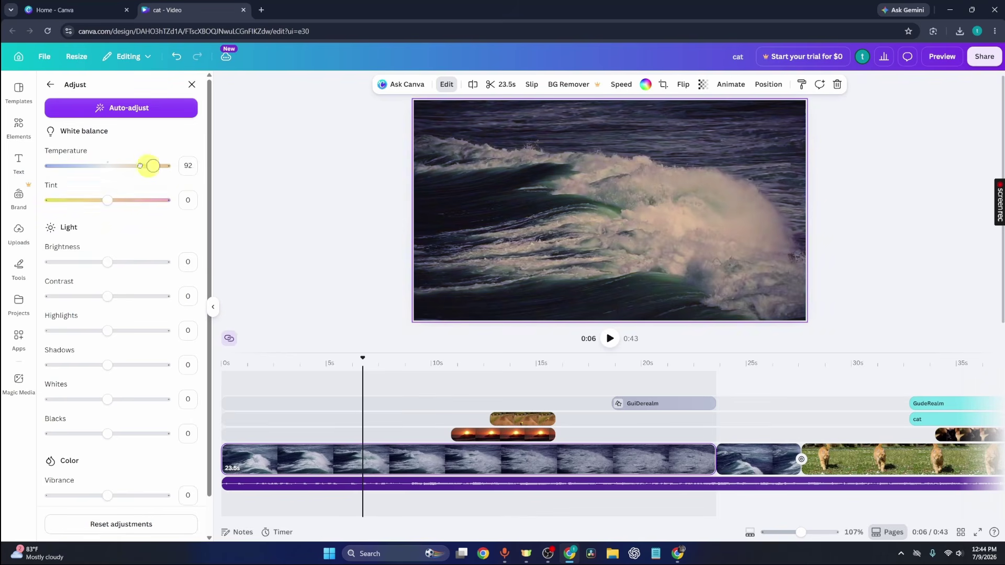
{"action": "mouse_move", "coordinate": [110, 200]}
{"action": "left_mouse_down"}
{"action": "mouse_move", "coordinate": [138, 196]}
{"action": "mouse_move", "coordinate": [108, 200]}
{"action": "left_mouse_up"}
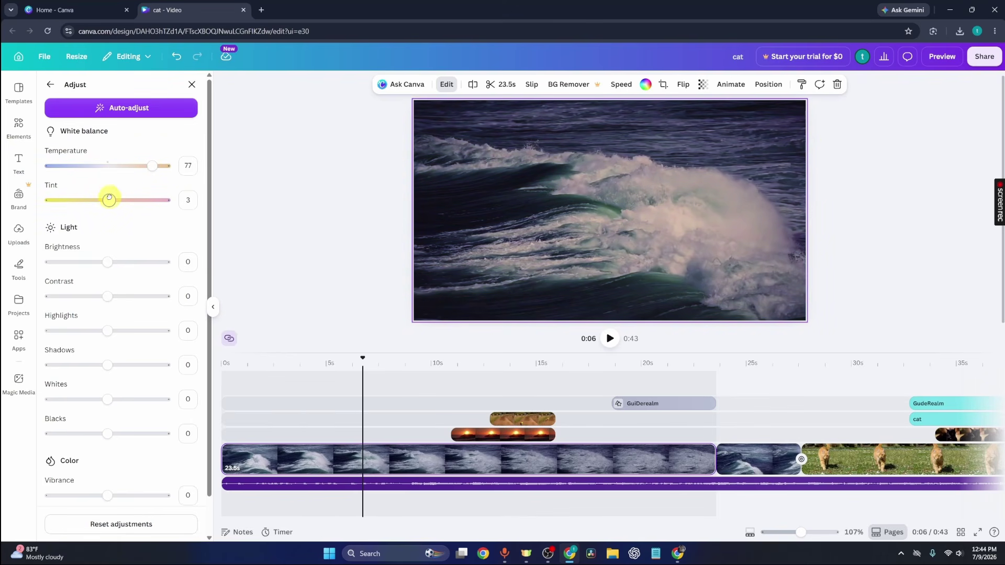
{"action": "left_click", "coordinate": [137, 117]}
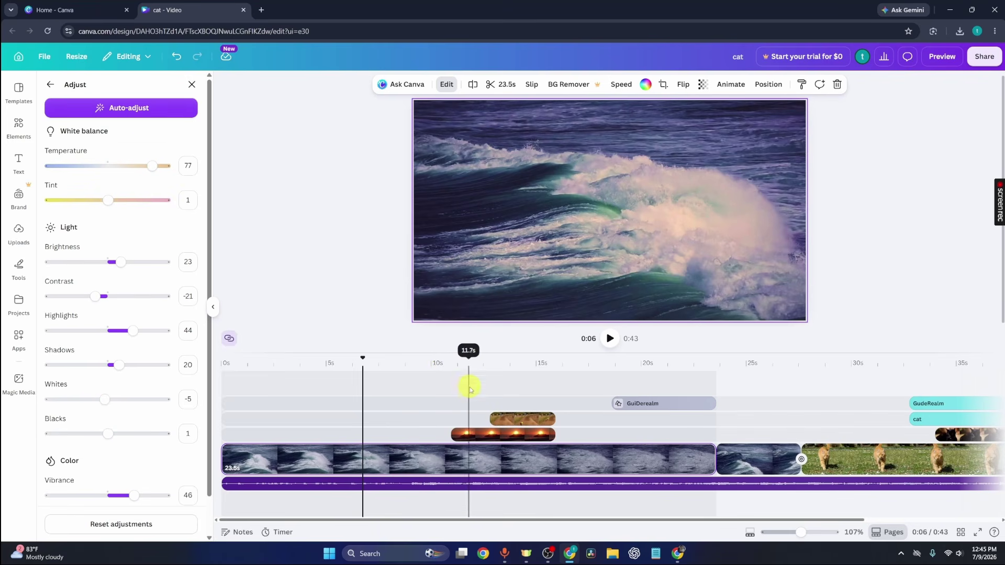
{"action": "left_click", "coordinate": [392, 396]}
{"action": "left_click_drag", "start_coordinate": [391, 396], "coordinate": [432, 399]}
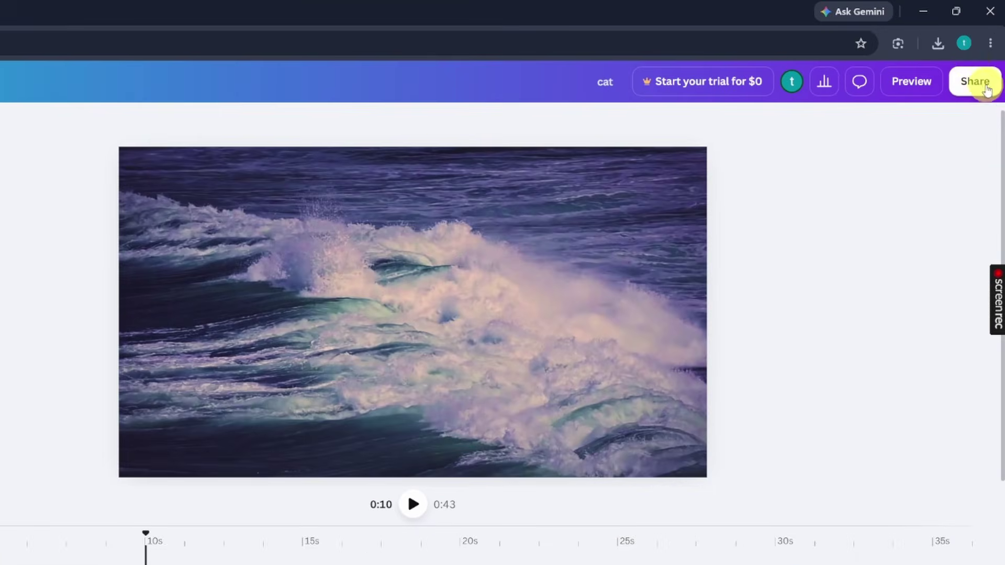
Download the finished video as an MP4 Video at 1080p (HD) quality.
{"action": "left_click", "coordinate": [979, 84]}
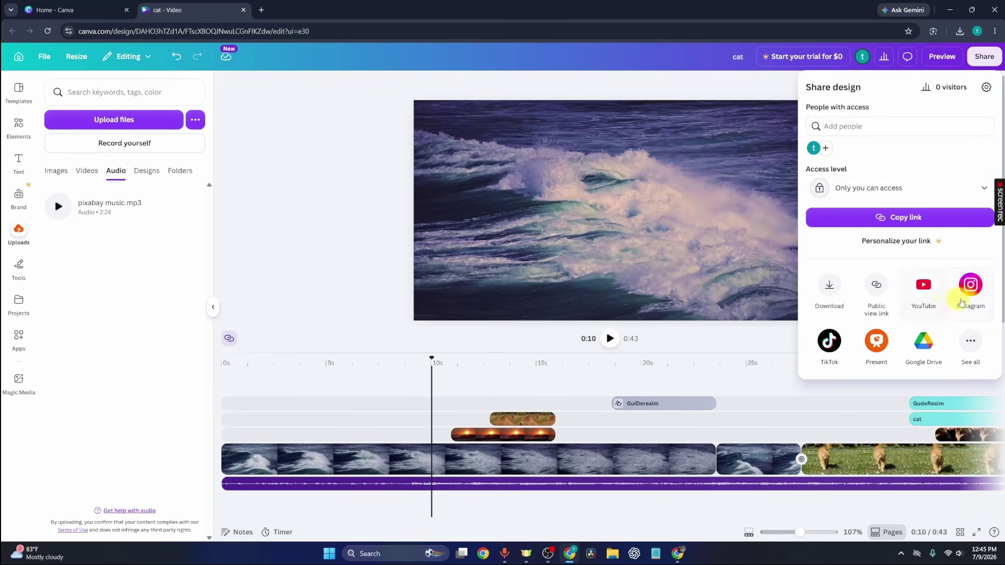
{"action": "left_click", "coordinate": [831, 284]}
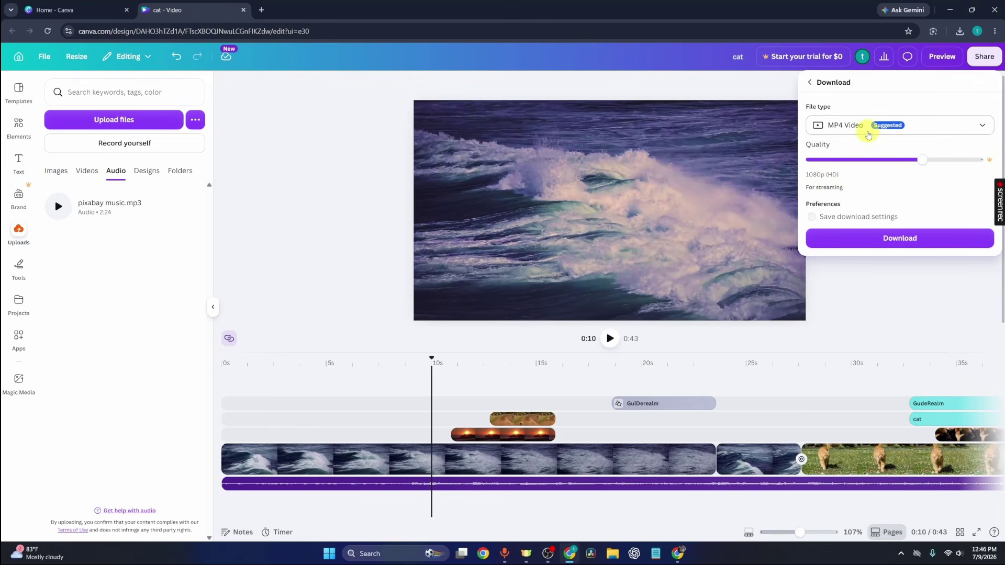
{"action": "left_click", "coordinate": [922, 127]}
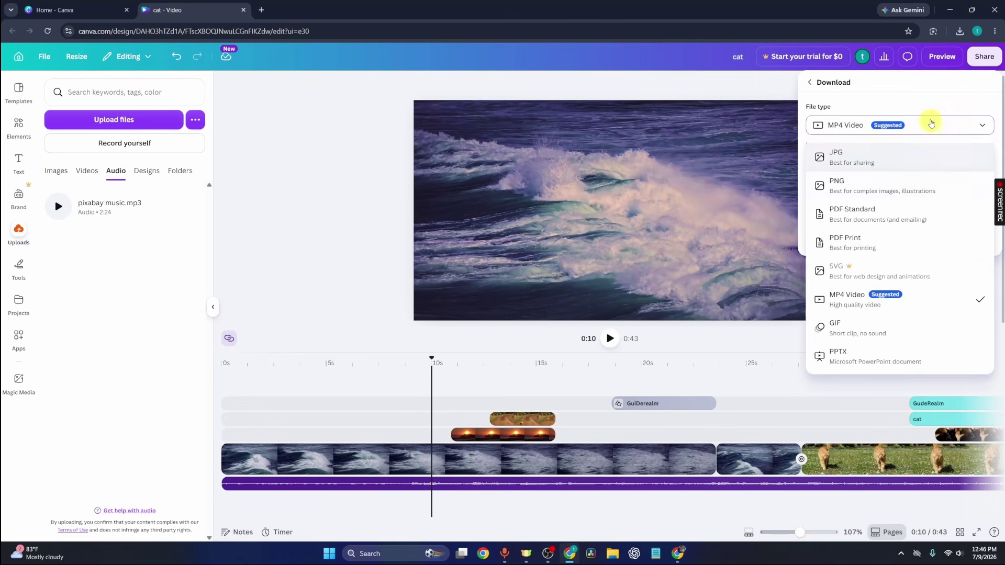
{"action": "left_click", "coordinate": [878, 299]}
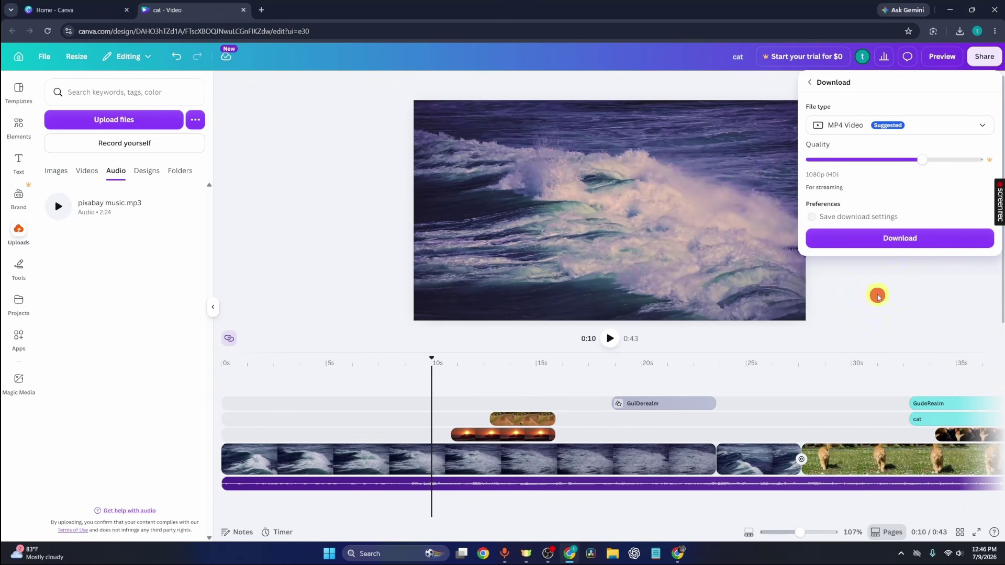
{"action": "left_click", "coordinate": [894, 238]}
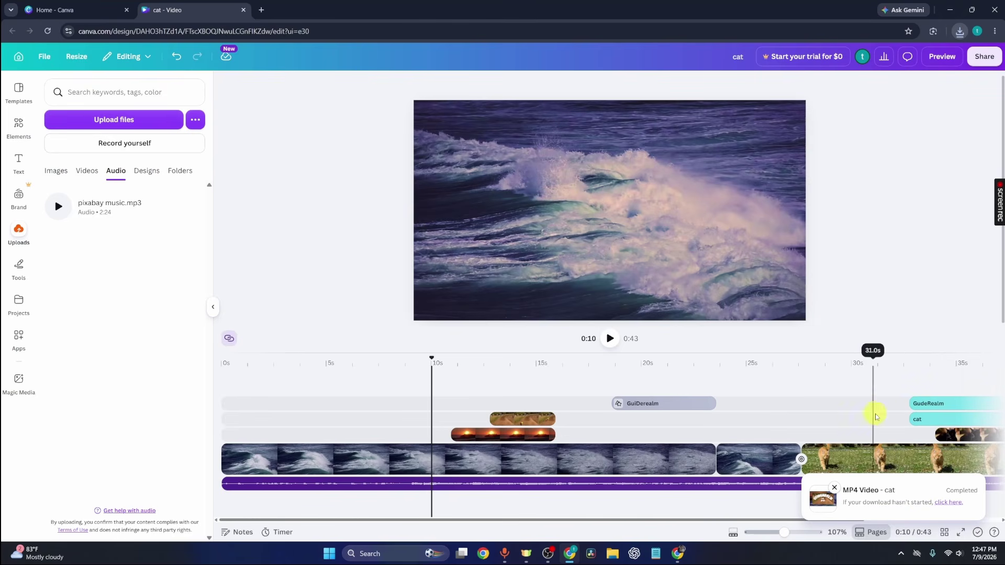
Open the downloaded cat.mp4 in VLC media player and skip through it to check the dirt track overlay and the title text.
{"action": "left_click", "coordinate": [959, 31]}
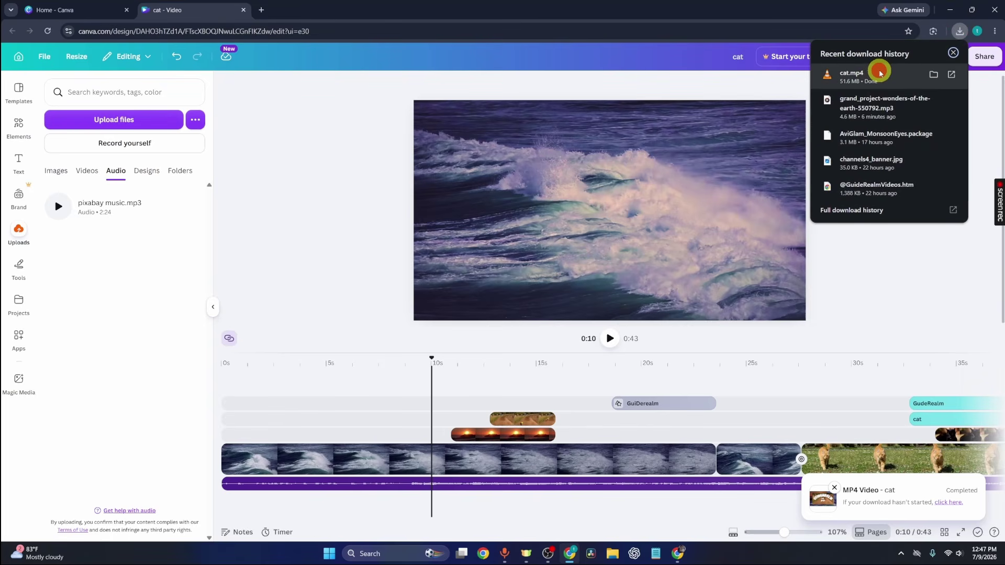
{"action": "left_click", "coordinate": [877, 74]}
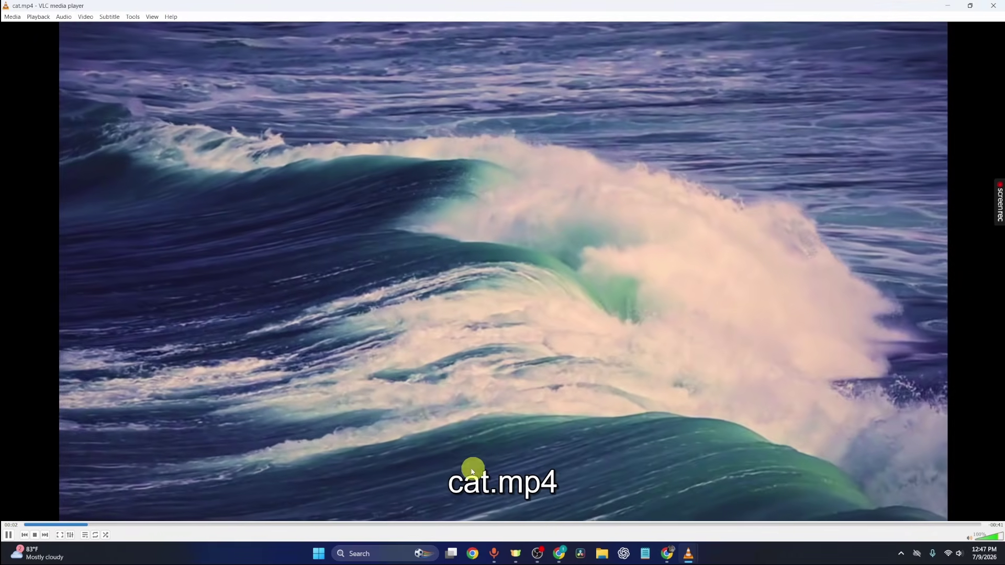
{"action": "left_click", "coordinate": [297, 523]}
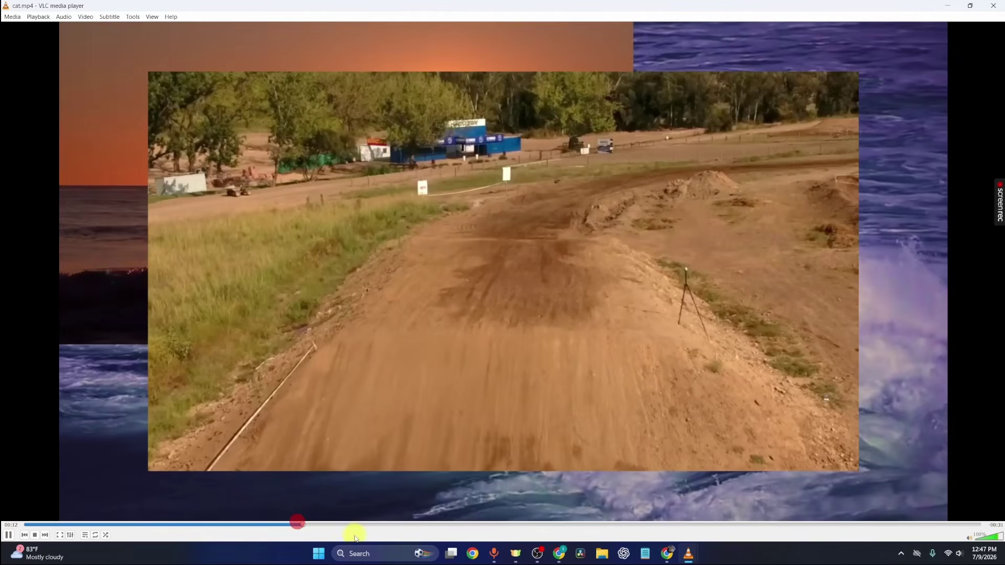
{"action": "left_click", "coordinate": [411, 523]}
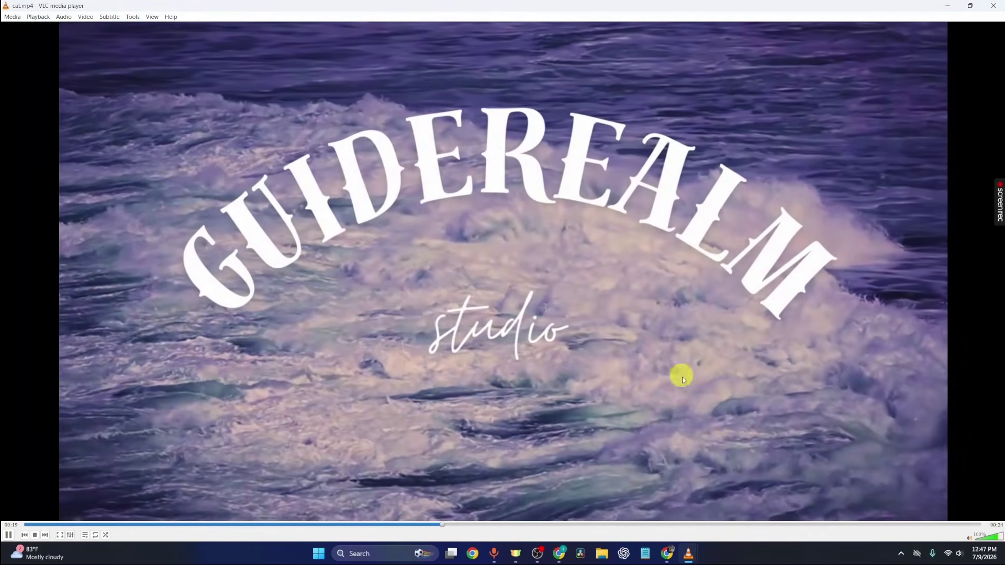